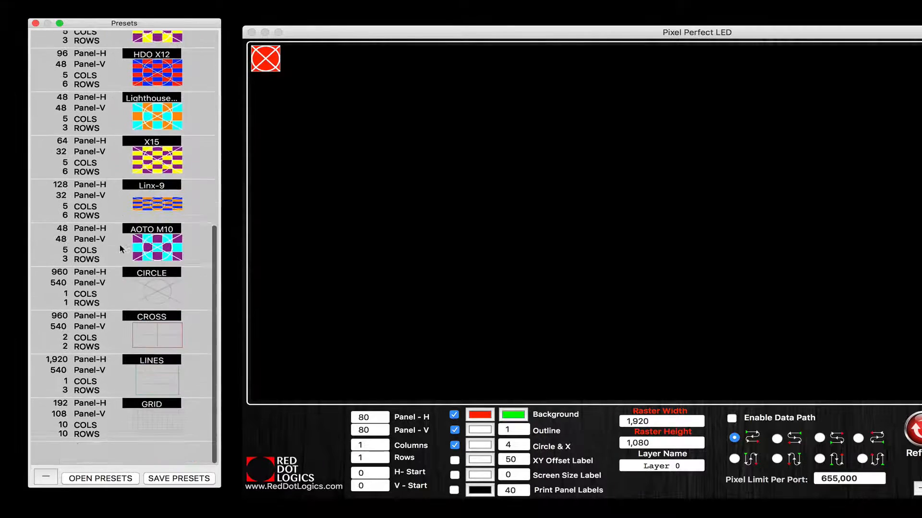
Browse the presets list and examine the GRID, LINES, CROSS, CIRCLE and X7B presets.
scroll(120, 248, "up", 8)
scroll(120, 248, "down", 8)
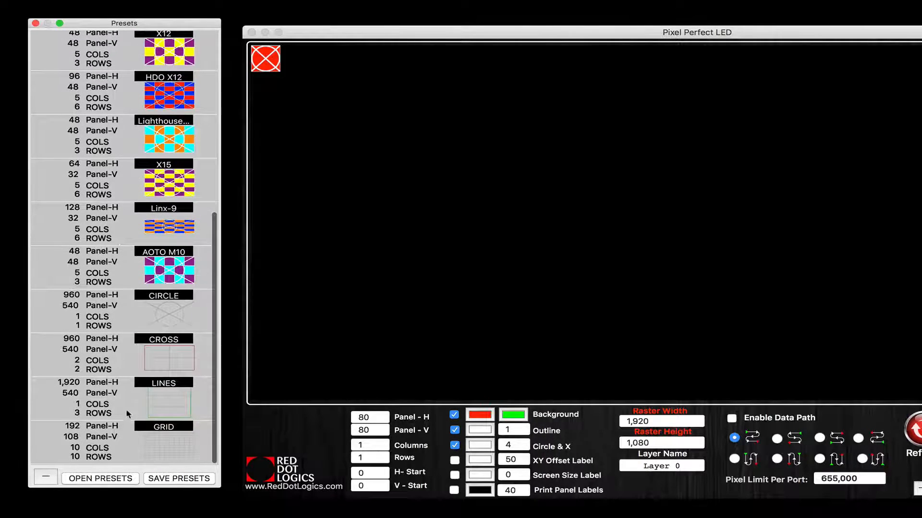
scroll(127, 425, "down", 2)
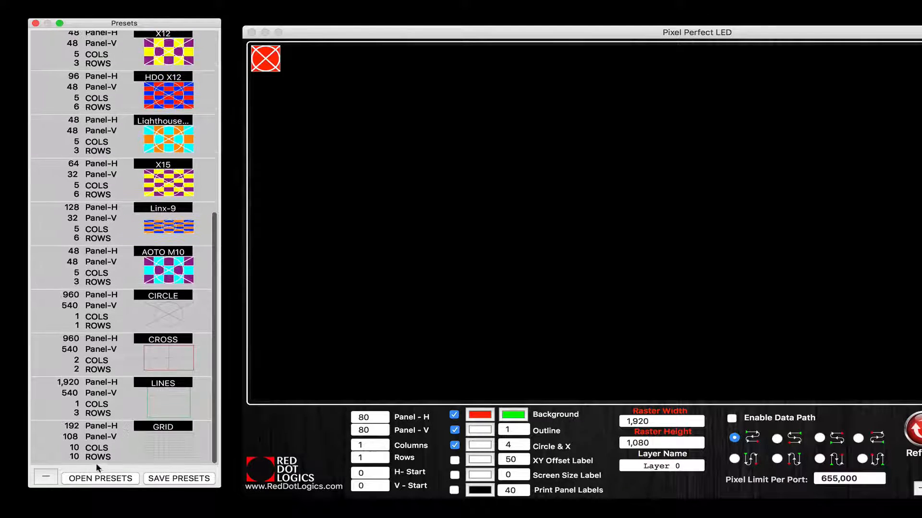
left_click(177, 435)
left_click(177, 407)
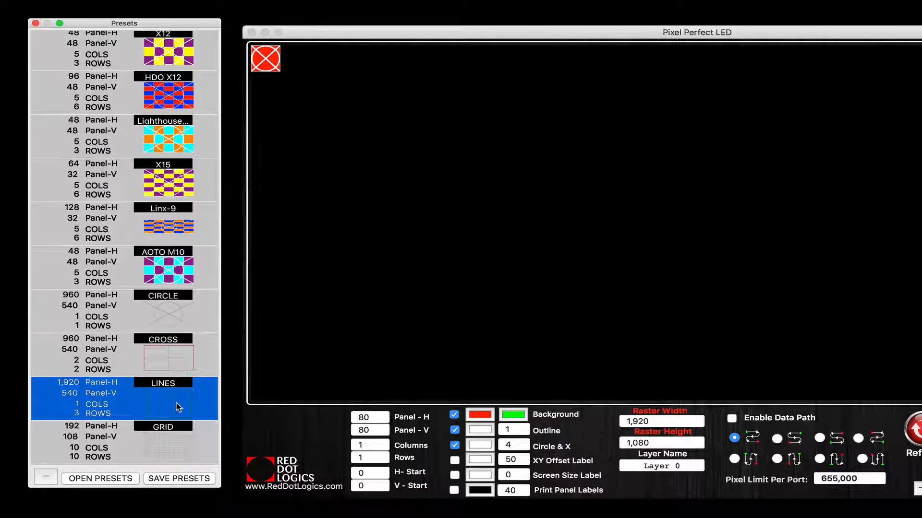
left_click(174, 357)
left_click(178, 301)
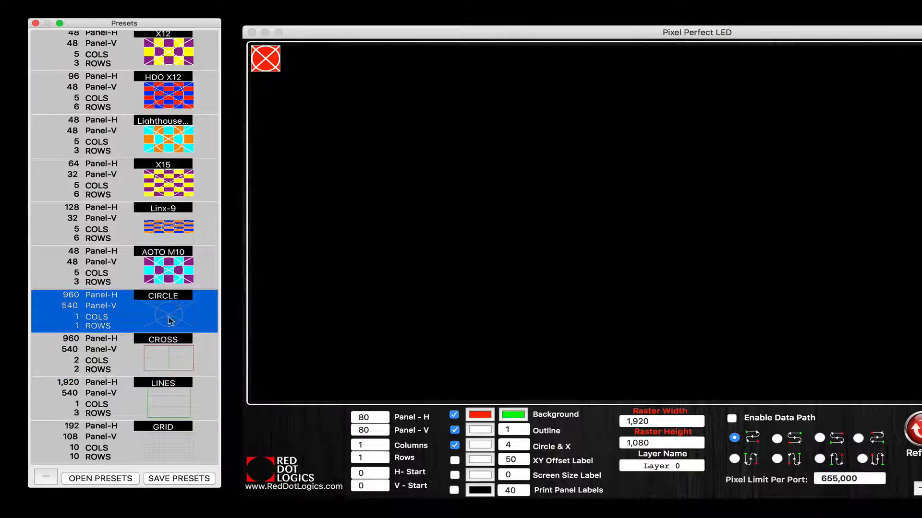
left_click(100, 479)
left_click(169, 264)
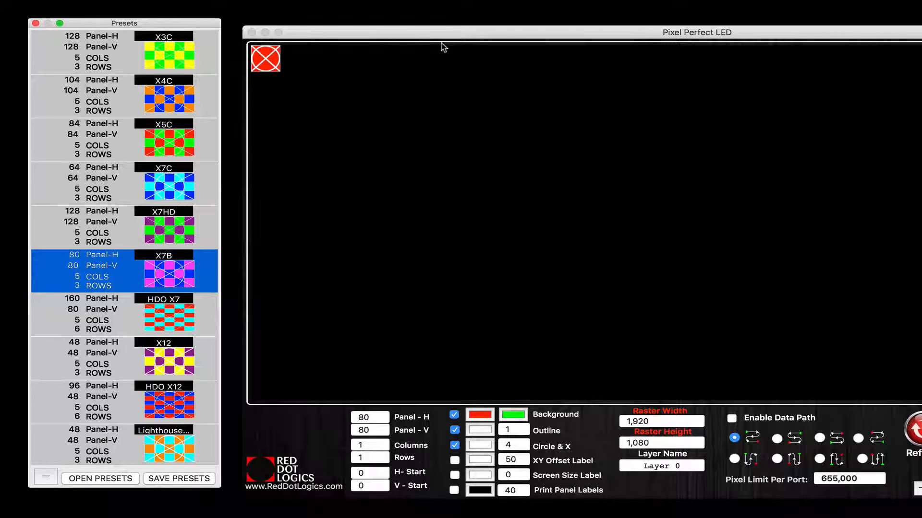
mouse_move(441, 33)
left_mouse_down()
mouse_move(440, 1)
mouse_move(442, 26)
left_mouse_up()
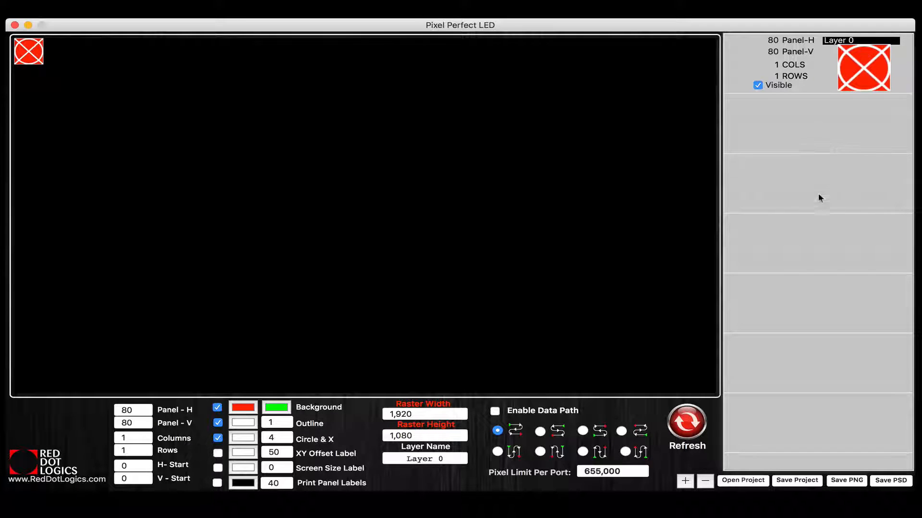
Review the layer list and the layer types offered for a new layer, without adding one.
scroll(825, 289, "down", 3)
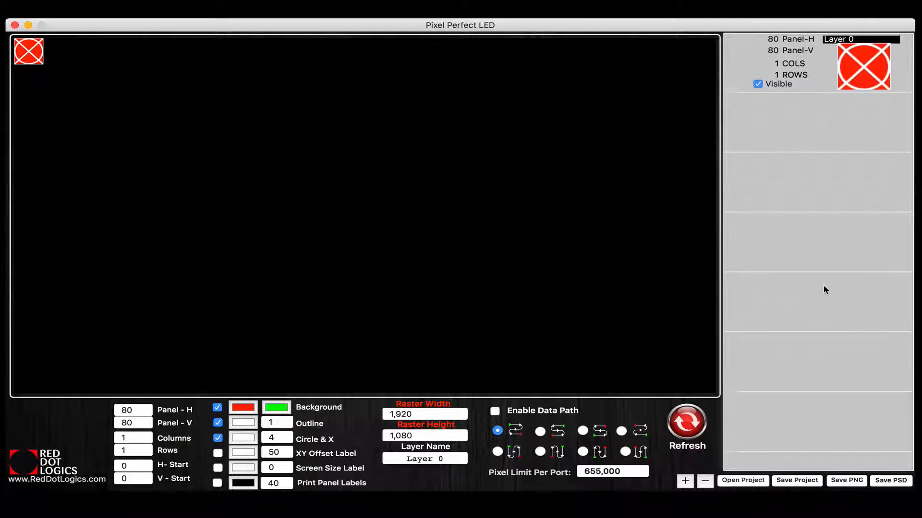
scroll(824, 287, "up", 3)
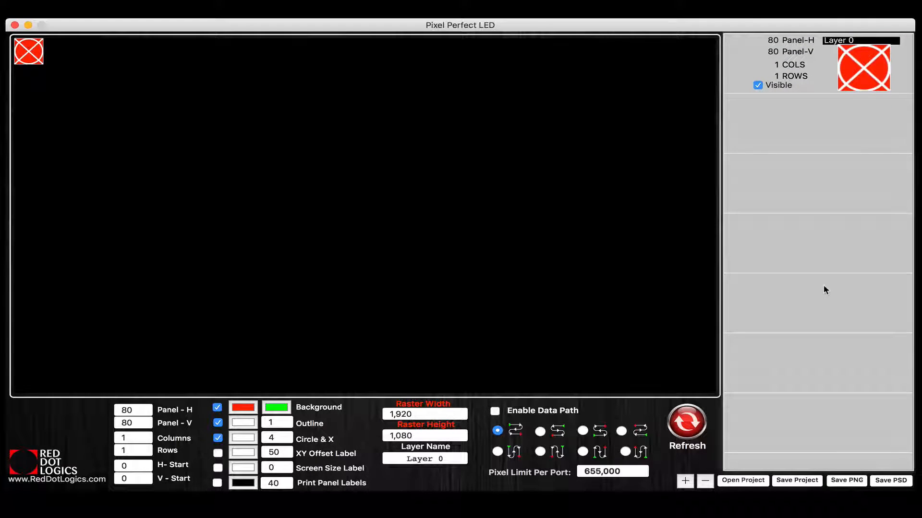
left_click(685, 482)
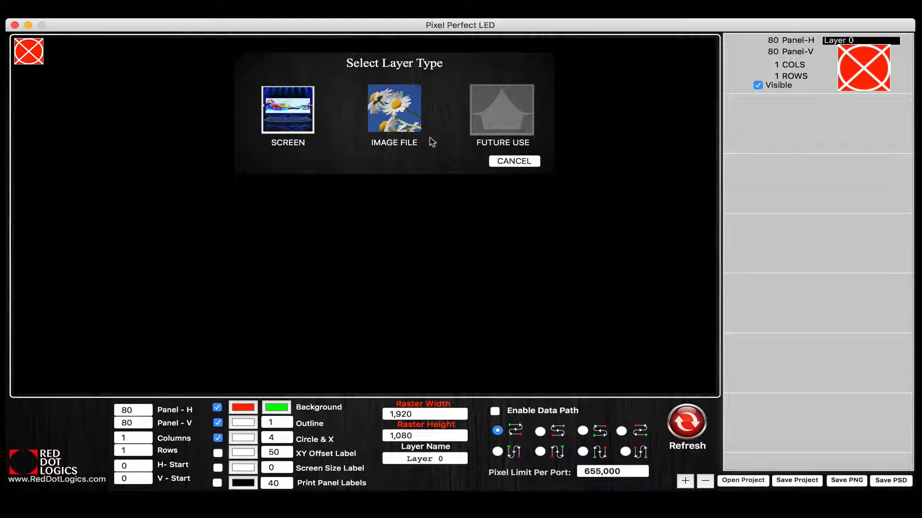
left_click(514, 164)
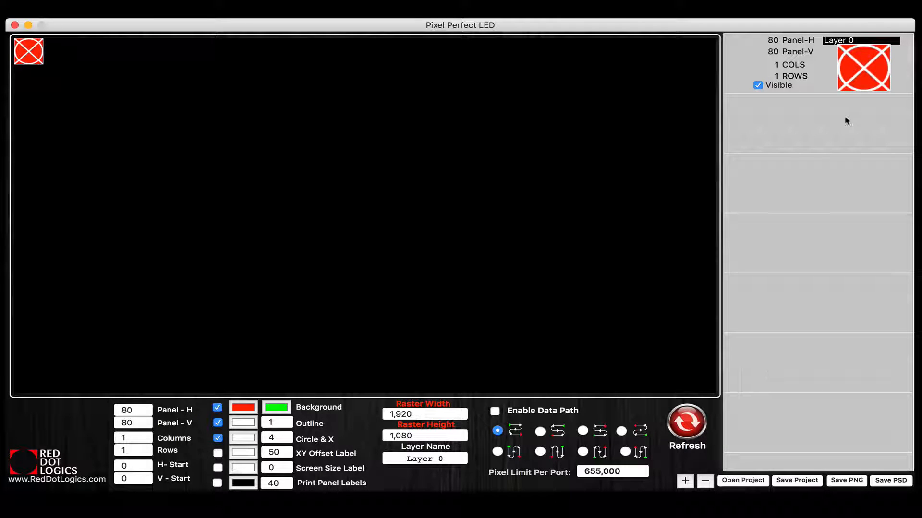
Try to delete Layer 0 from the layer list.
left_click(852, 80)
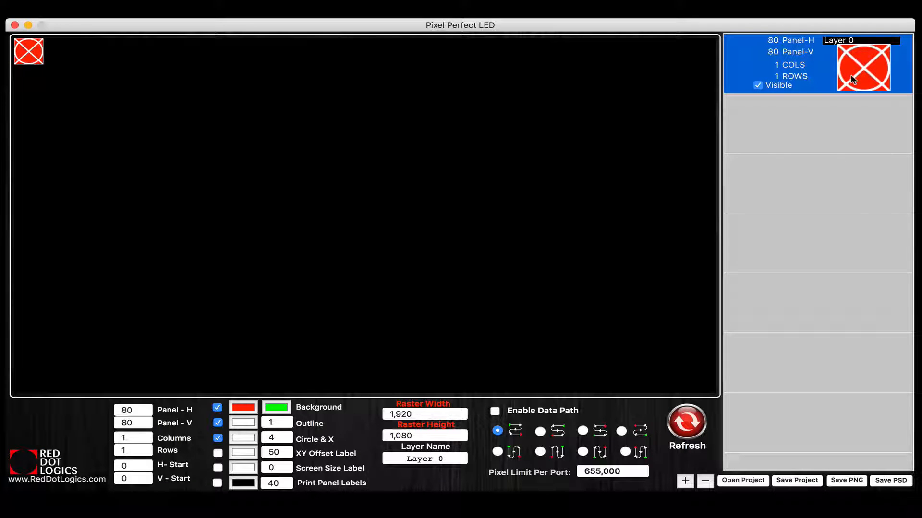
left_click(704, 482)
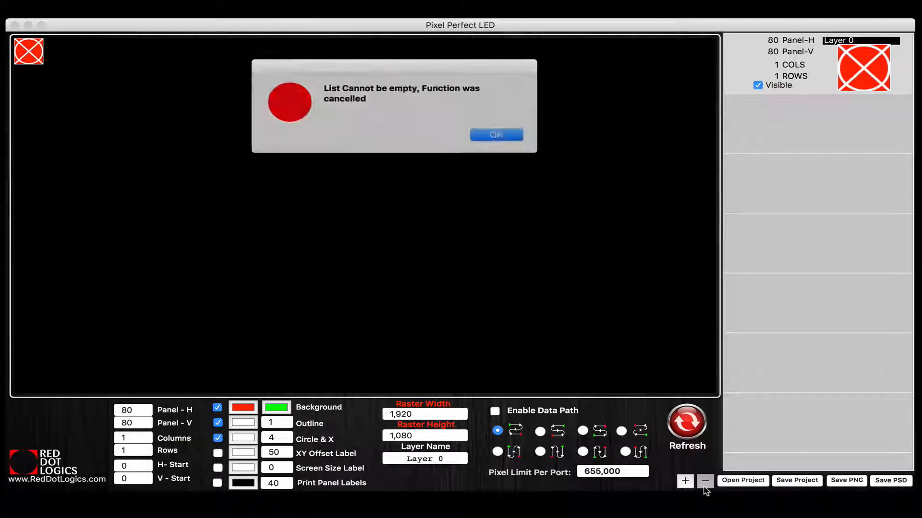
left_click(486, 136)
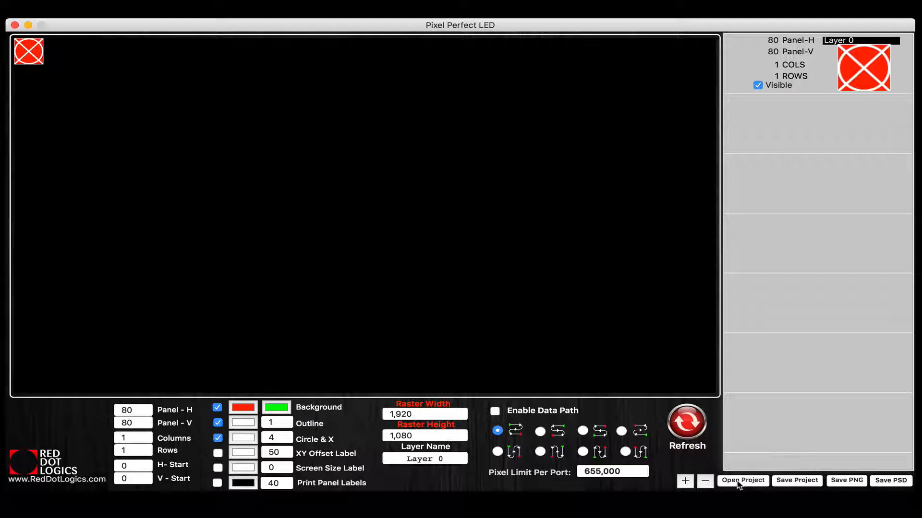
Inspect the Desktop files offered for opening a project, without opening any of them.
left_click(745, 481)
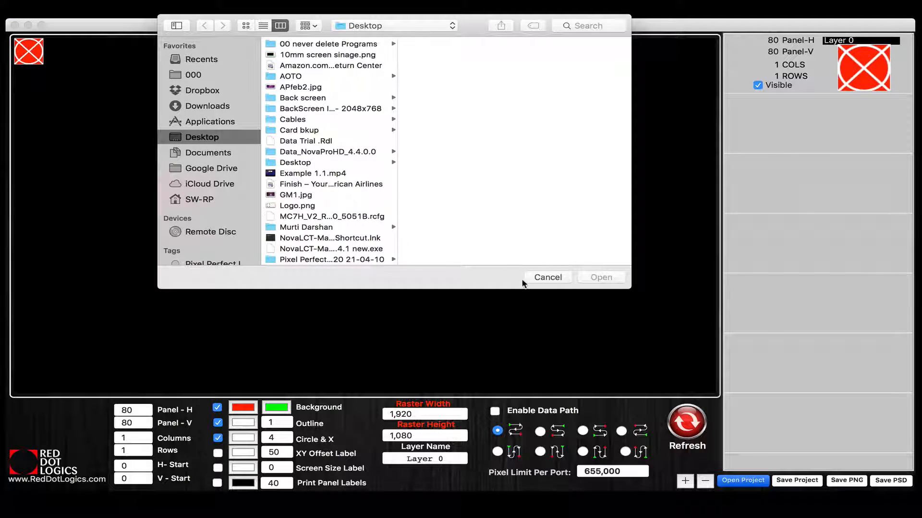
left_click(543, 278)
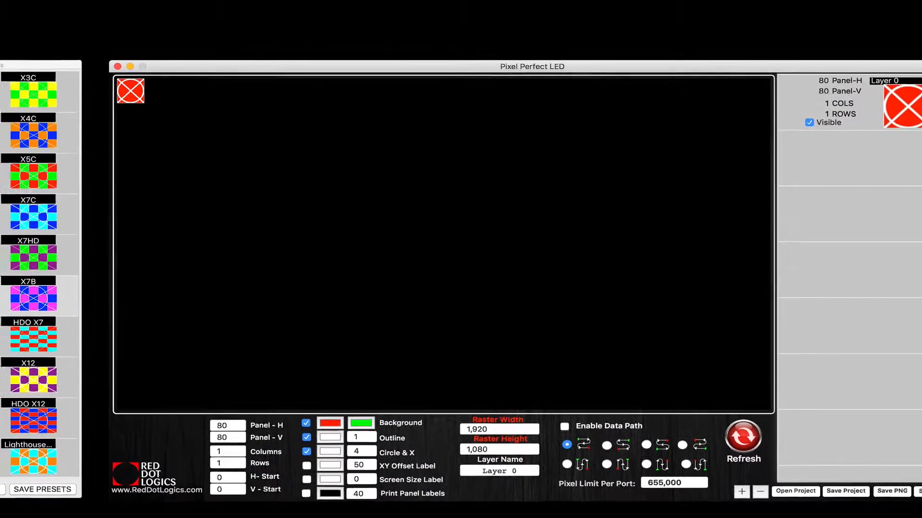
left_click(115, 6)
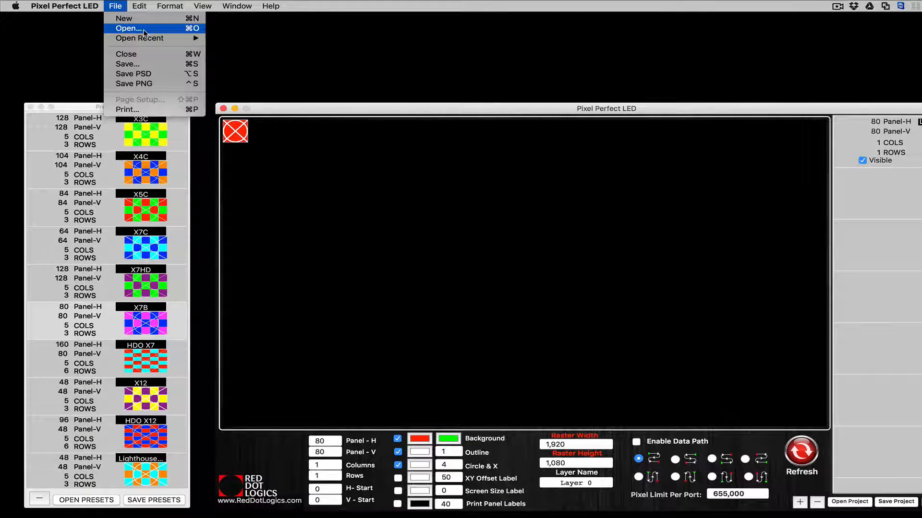
left_click(144, 29)
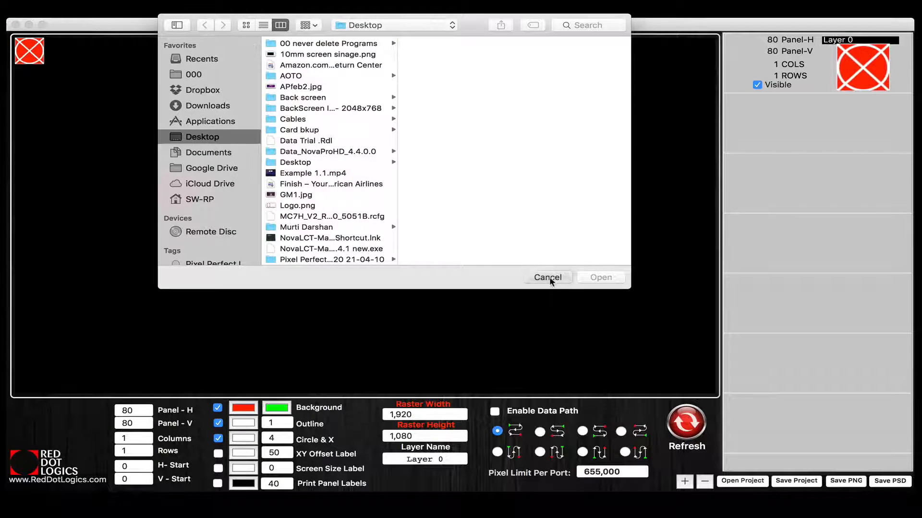
left_click(548, 277)
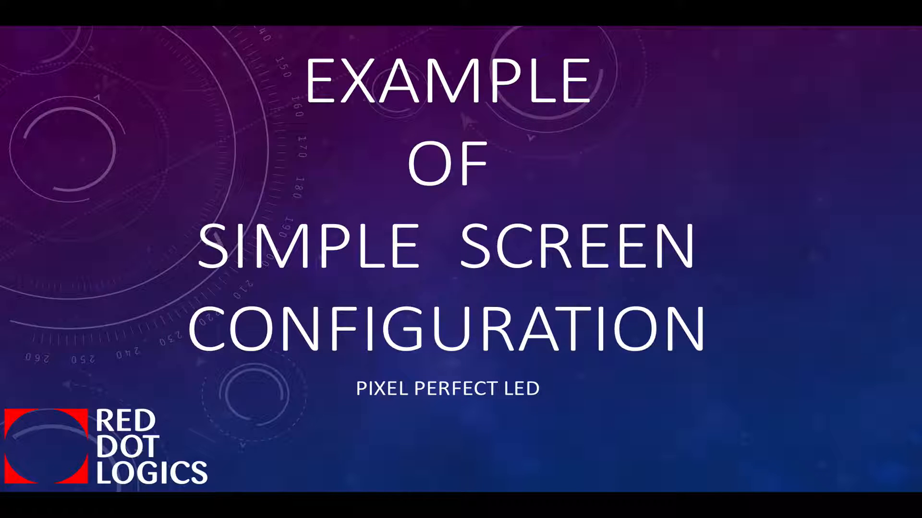
key("Right")
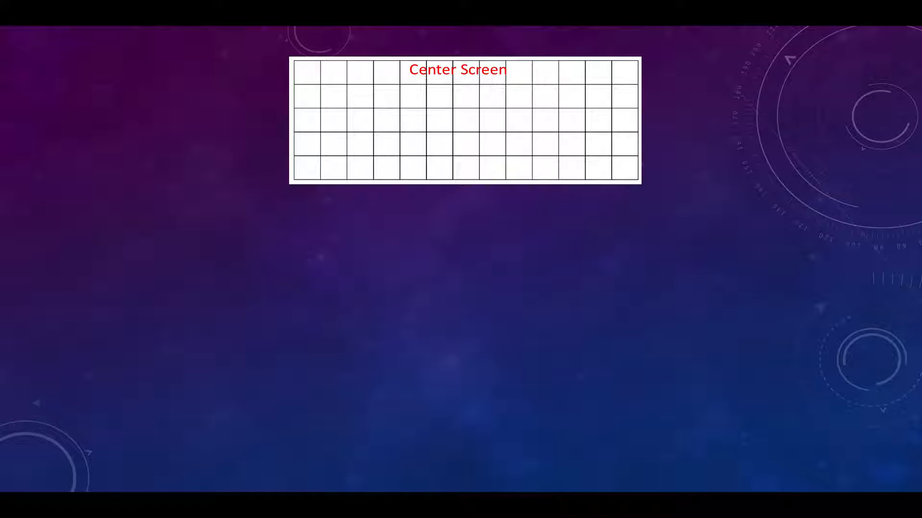
key("Right")
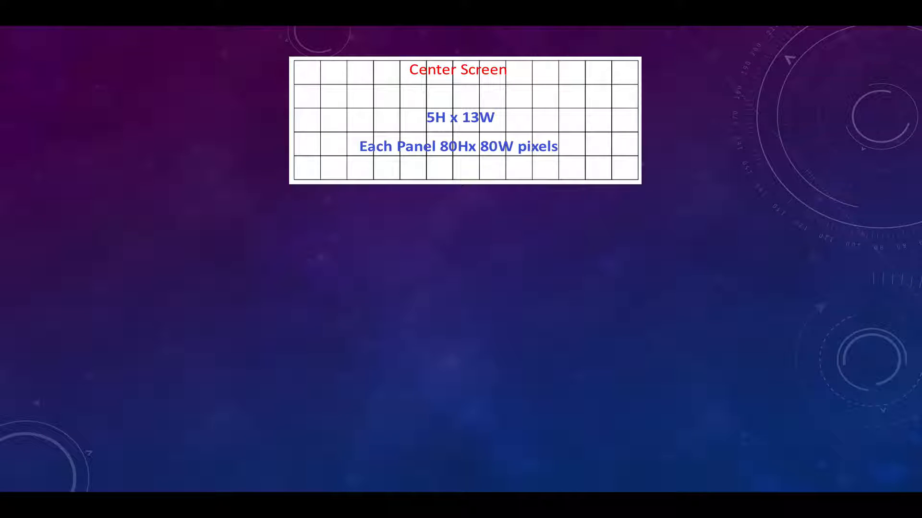
key("Right")
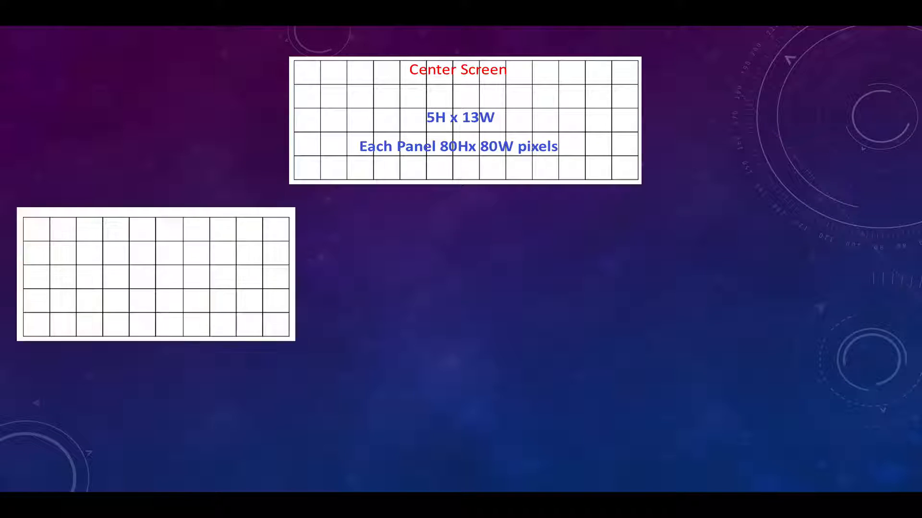
key("Right")
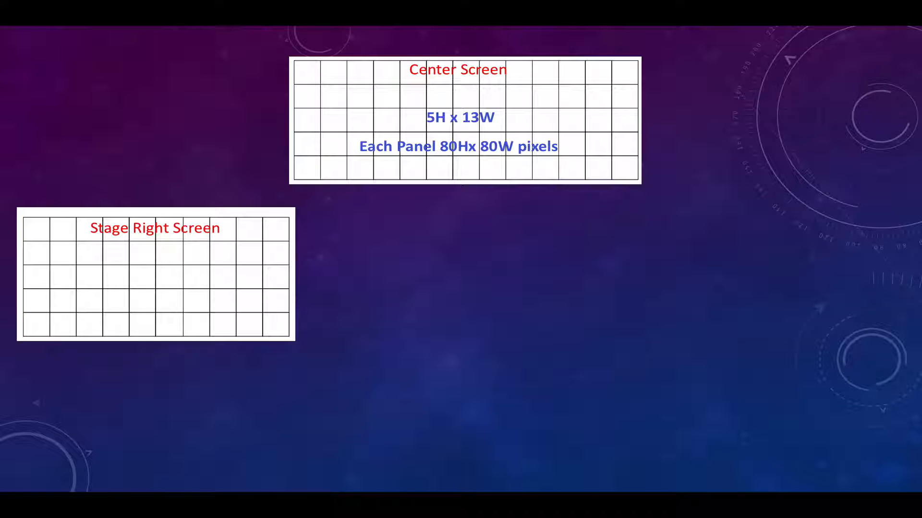
key("Right")
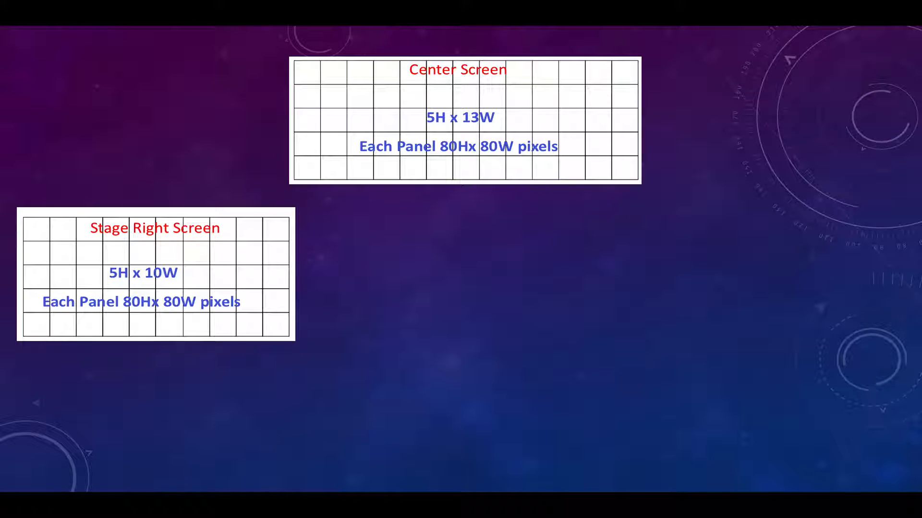
key("Right")
key("Right")
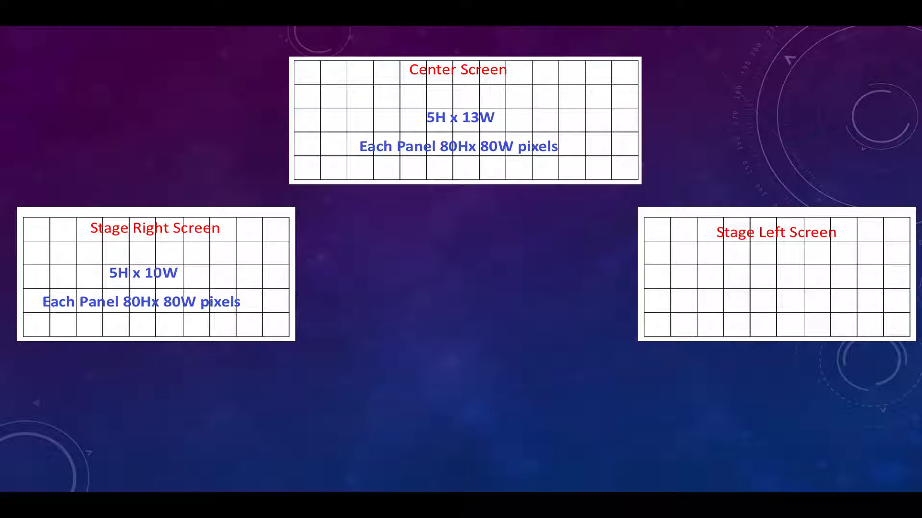
key("Right")
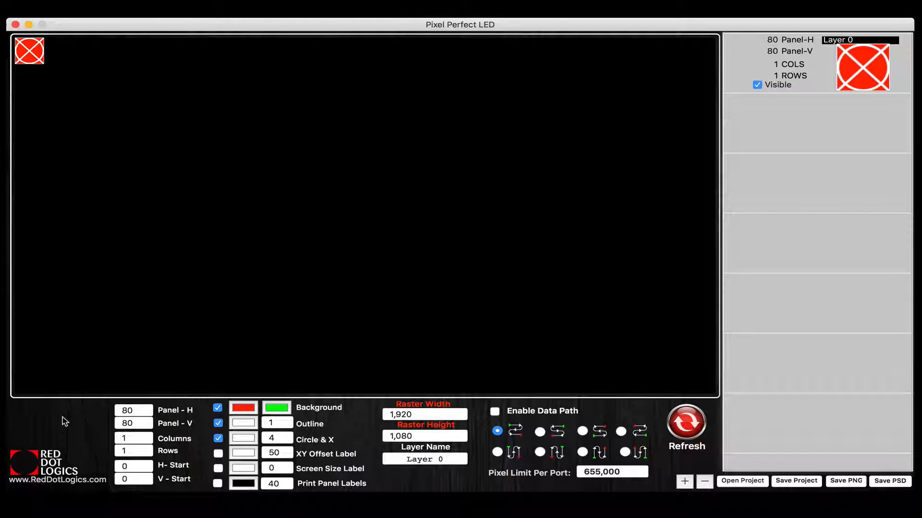
Set Layer 0 to 13 columns and 5 rows of panels, keeping each panel at 80 by 80 pixels.
left_click(840, 77)
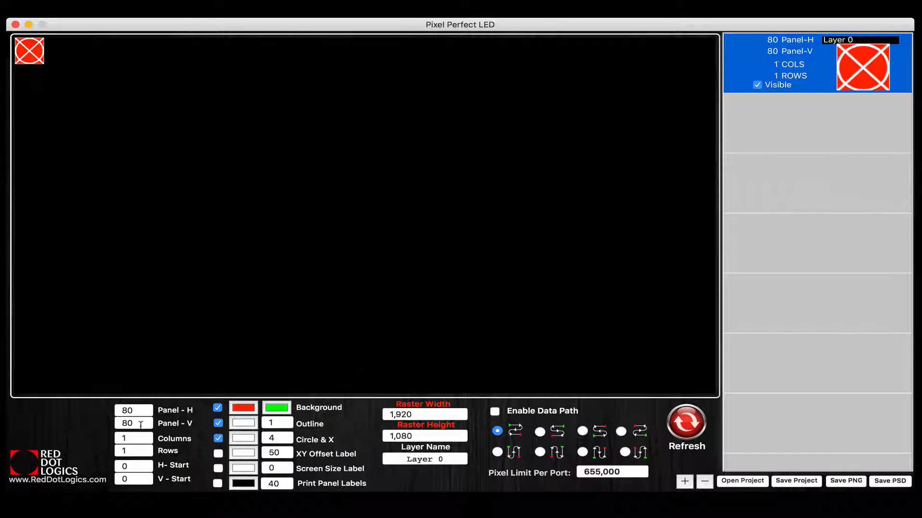
left_click_drag(142, 411, 105, 410)
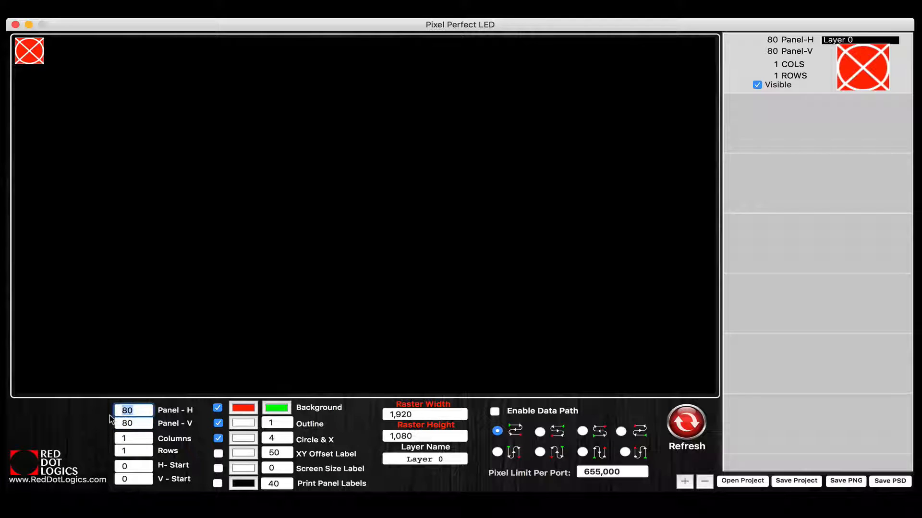
key("Tab")
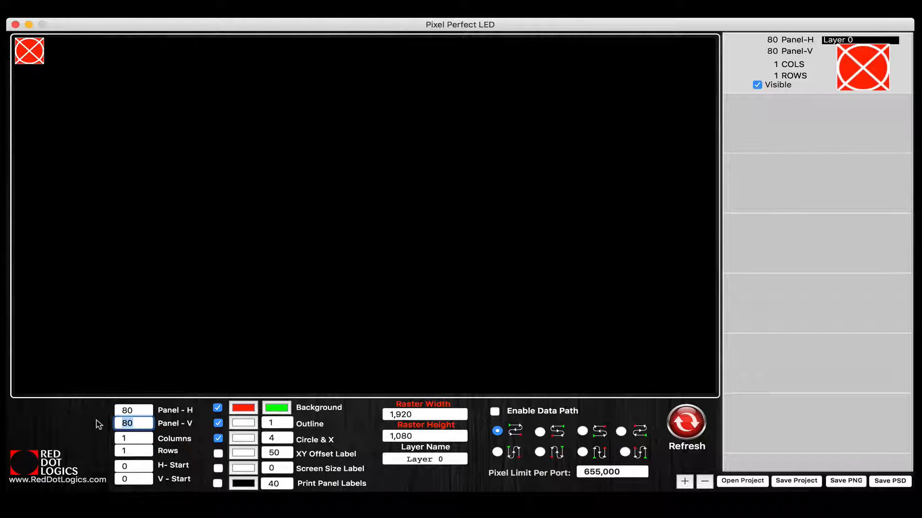
double_click(136, 448)
left_click(137, 437)
type("3")
key("Tab")
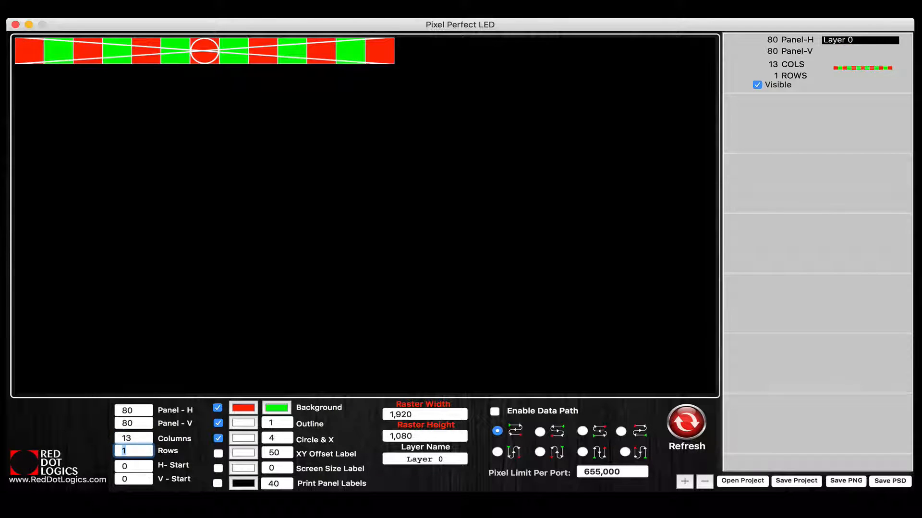
type("5")
key("Tab")
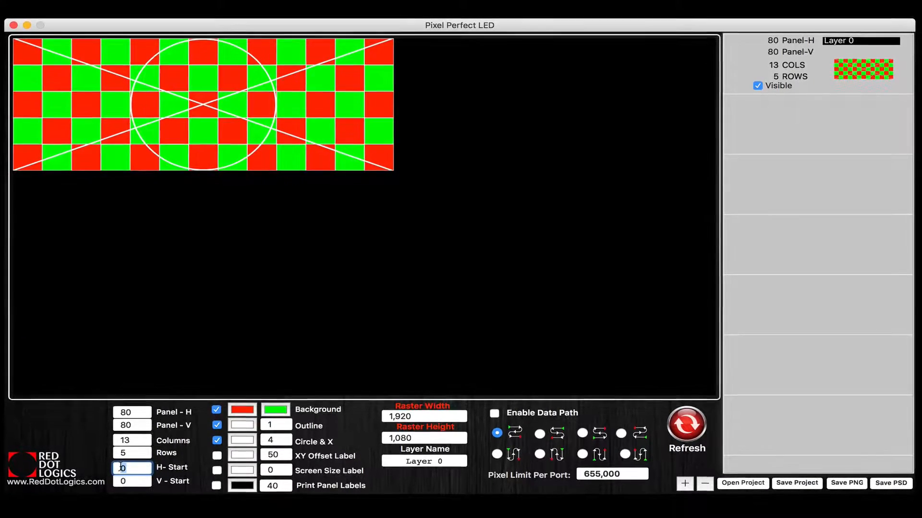
Offset Layer 0 on the raster with a horizontal start of 100 and a vertical start of 50.
type("100")
key("Return")
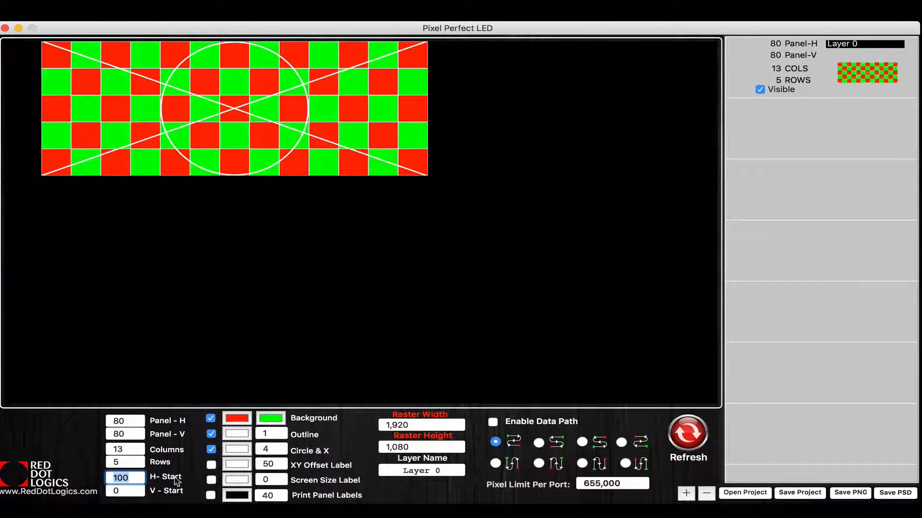
key("Tab")
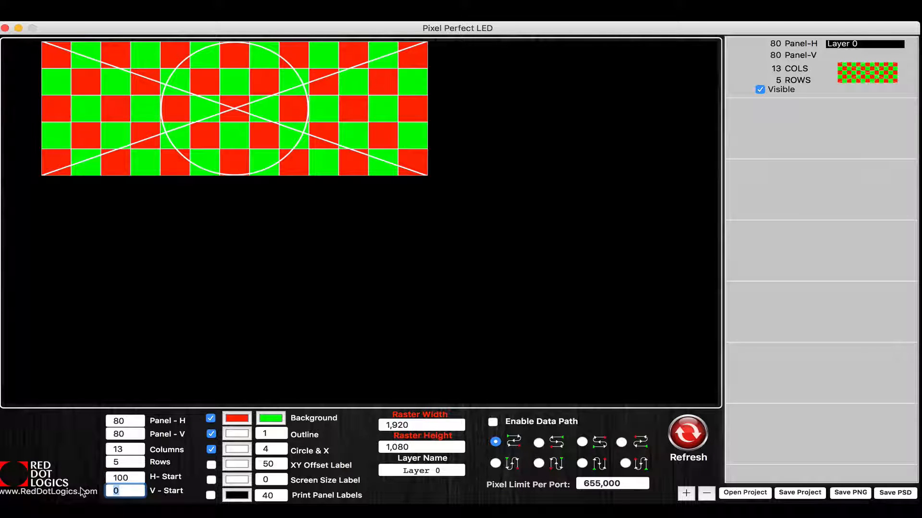
type("50")
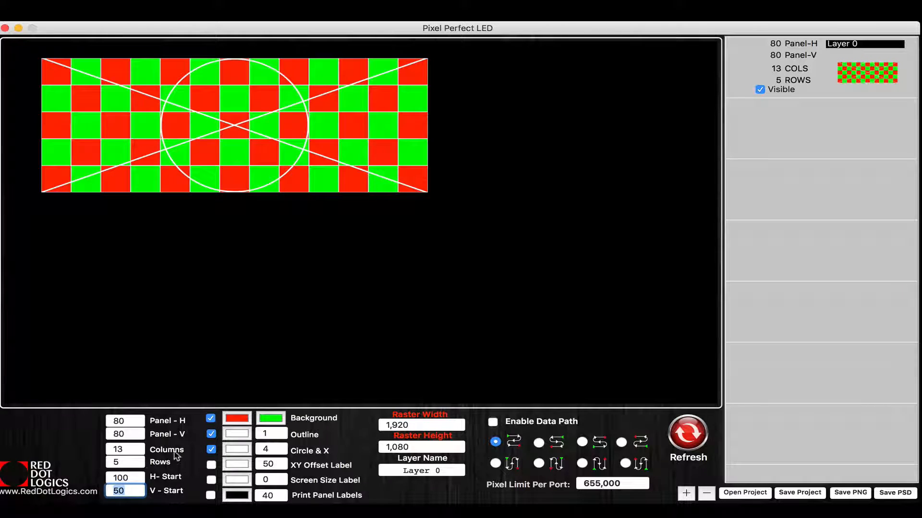
Toggle Layer 0's background off and on, and set its checkerboard colours to dark blue and light blue.
left_click(211, 418)
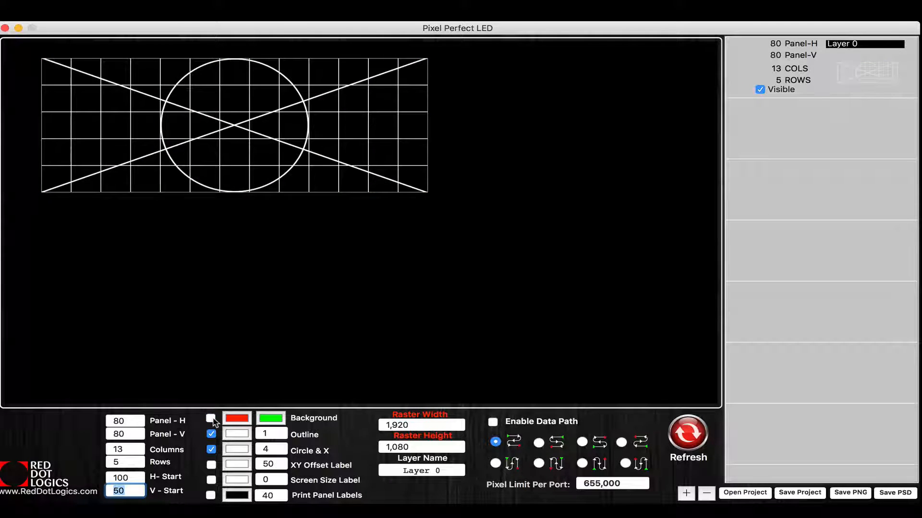
left_click(211, 418)
left_click(236, 418)
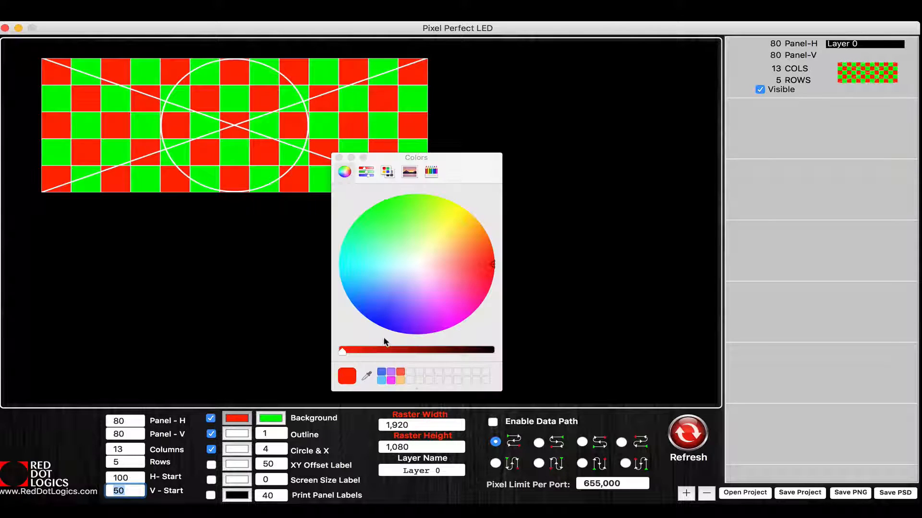
left_click(383, 326)
left_click(269, 420)
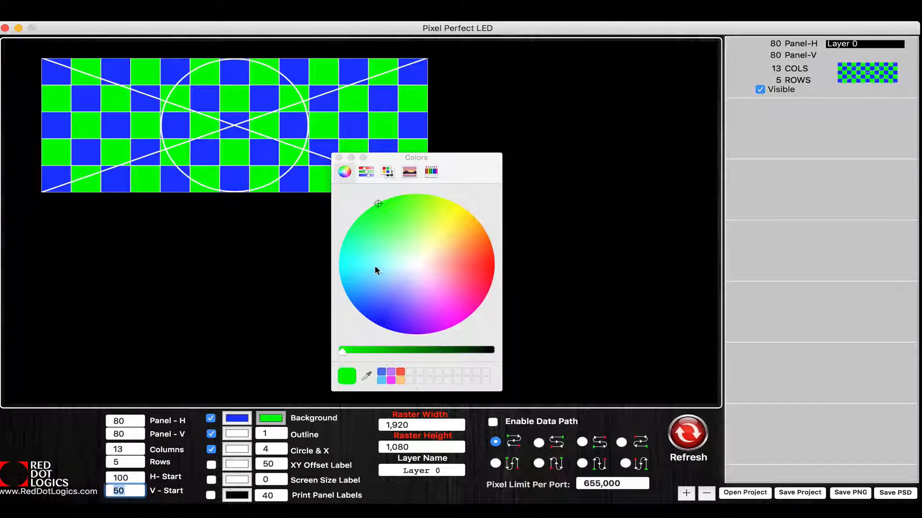
left_click(369, 286)
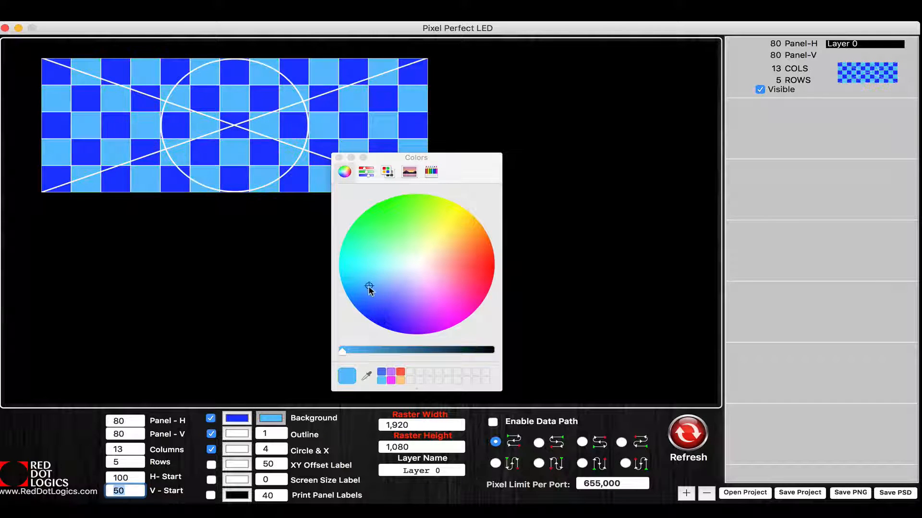
left_click(340, 157)
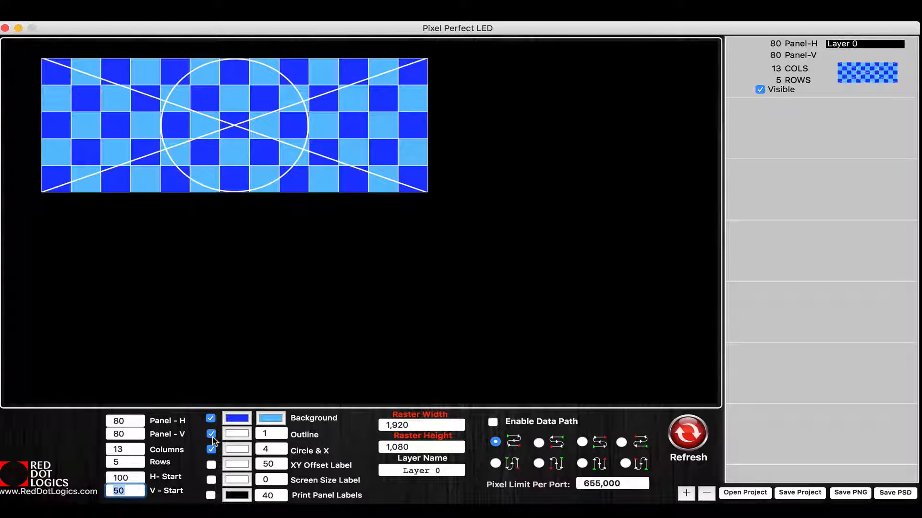
Toggle the panel outline off and on, and set its thickness to 5.
left_click(212, 437)
left_click(212, 434)
key("Tab")
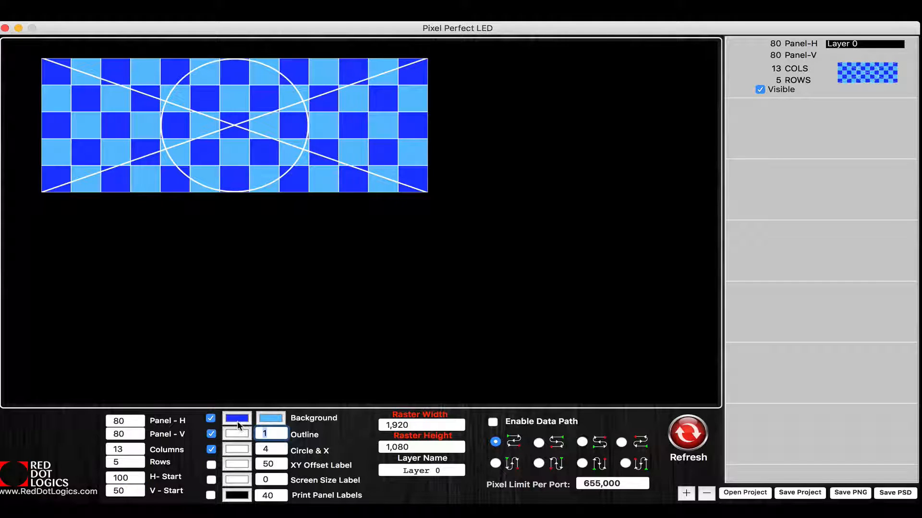
type("5")
key("Return")
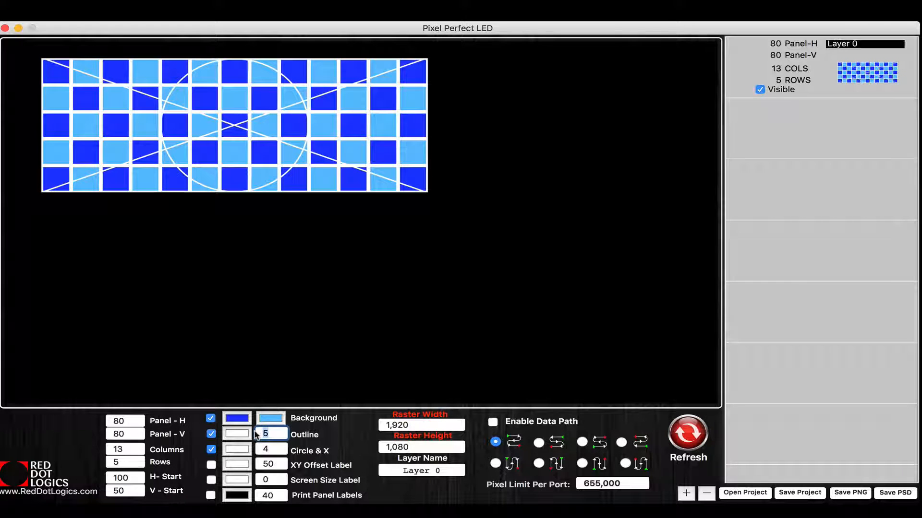
Colour the panel outline green and set its thickness to 1.
left_click(237, 434)
left_click(379, 291)
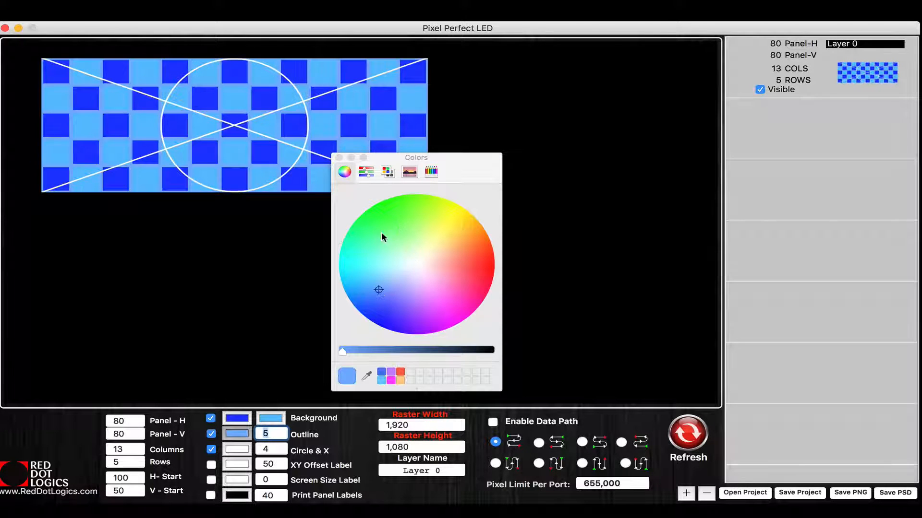
left_click_drag(382, 232, 390, 211)
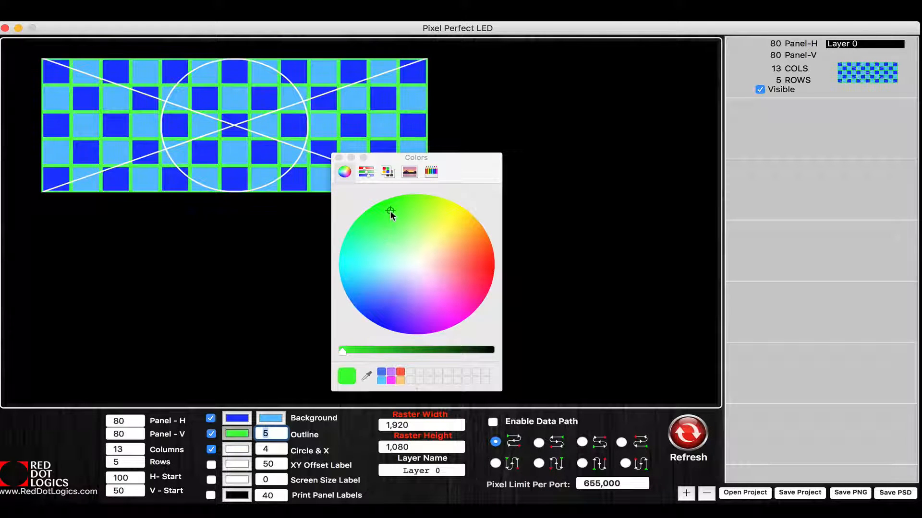
left_click(339, 158)
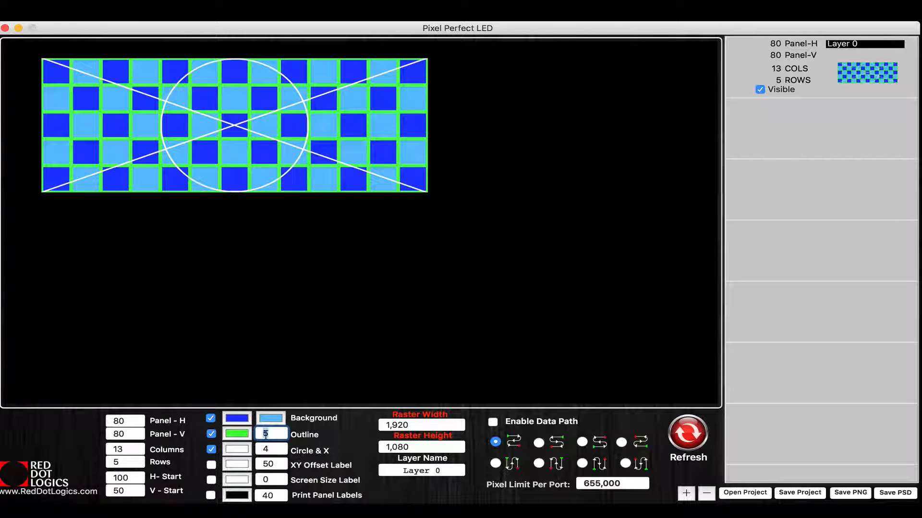
type("1")
key("Return")
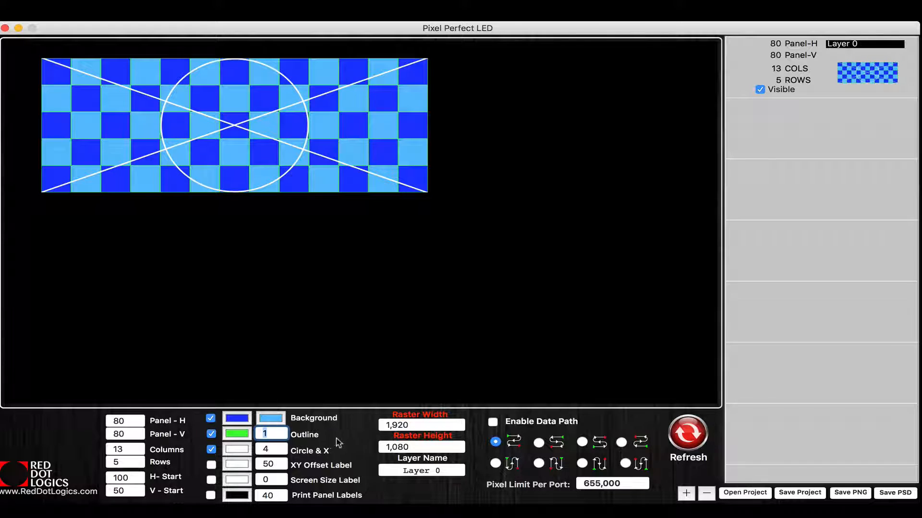
Toggle the circle and X overlay off and on, and colour it red.
left_click(211, 450)
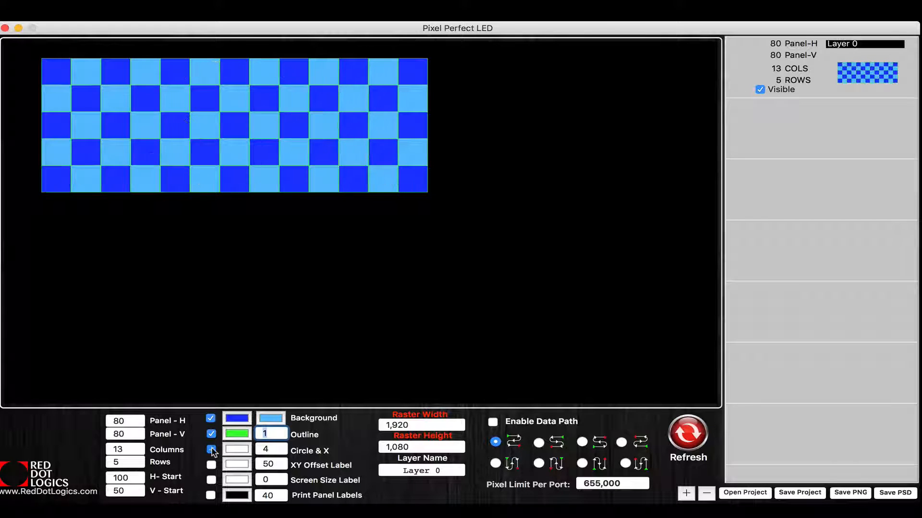
left_click(212, 450)
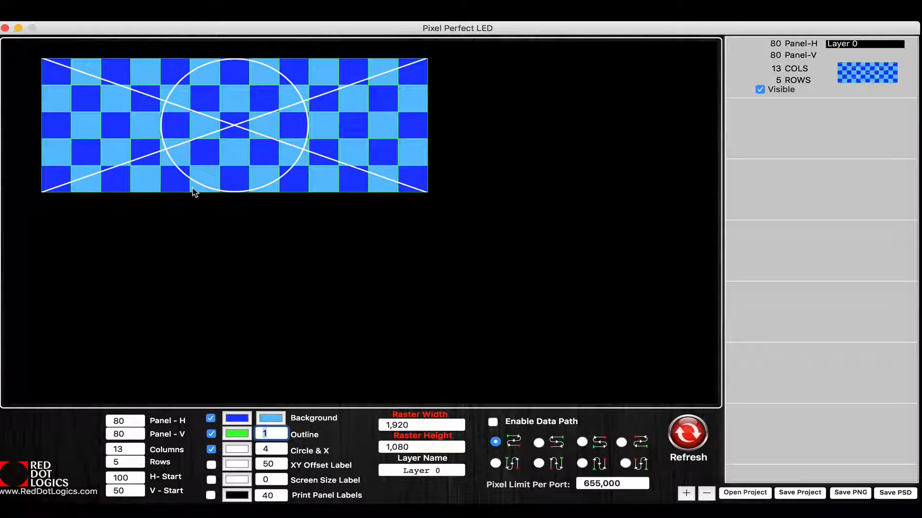
left_click(230, 451)
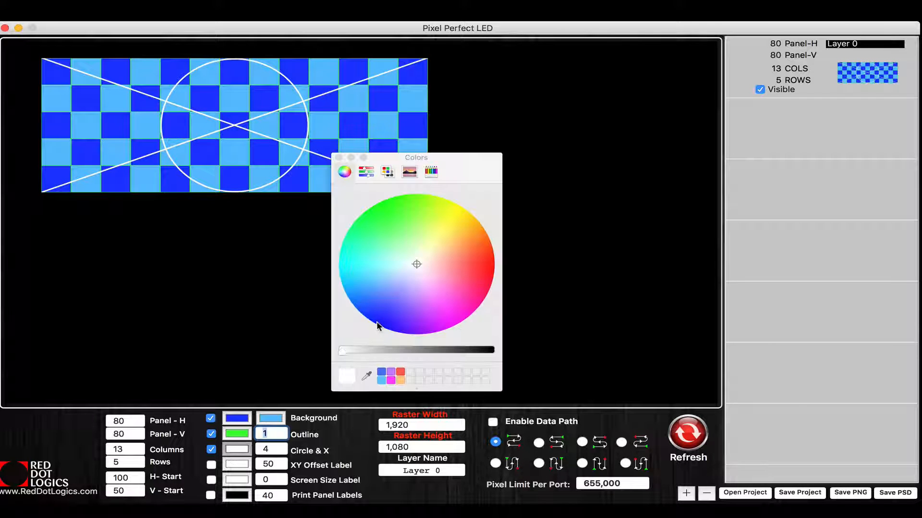
left_click(364, 316)
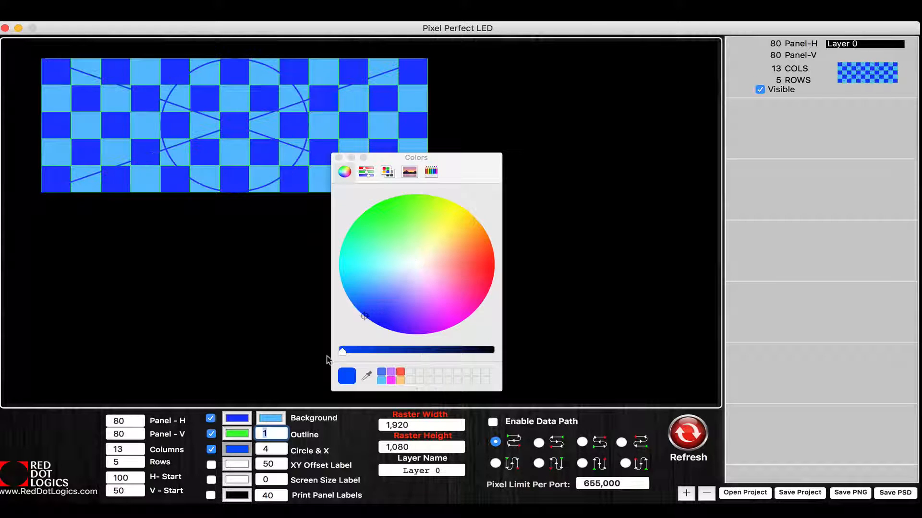
left_click(492, 264)
left_click(339, 157)
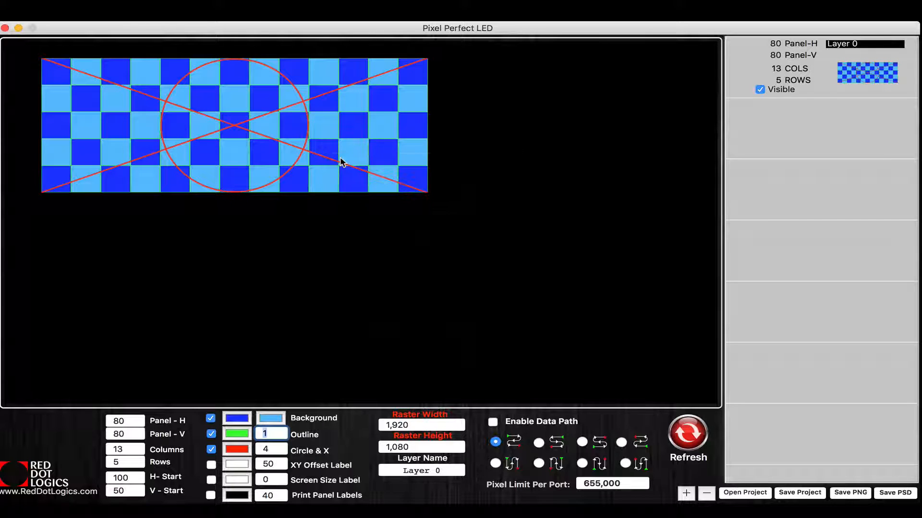
Try line thicknesses of 8 and 2 for the circle and X, and return the thickness to 4.
key("Tab")
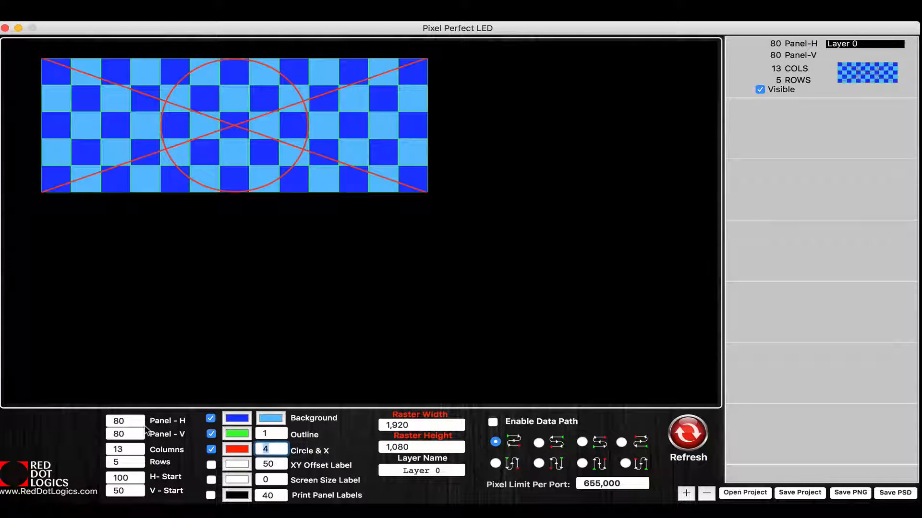
type("8")
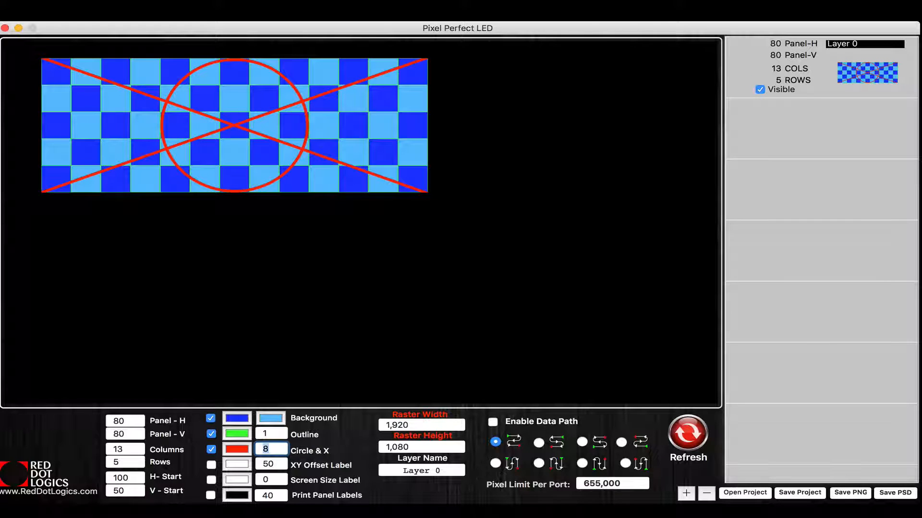
type("9")
type("2")
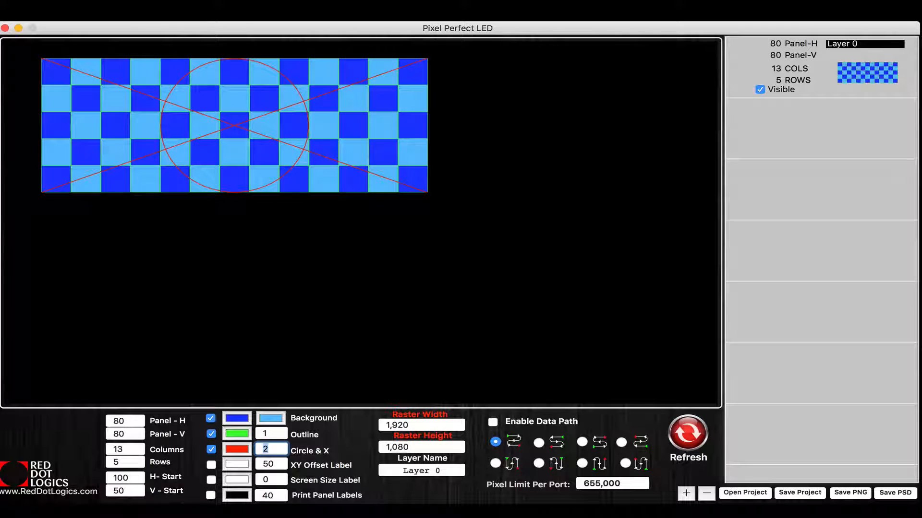
type("4")
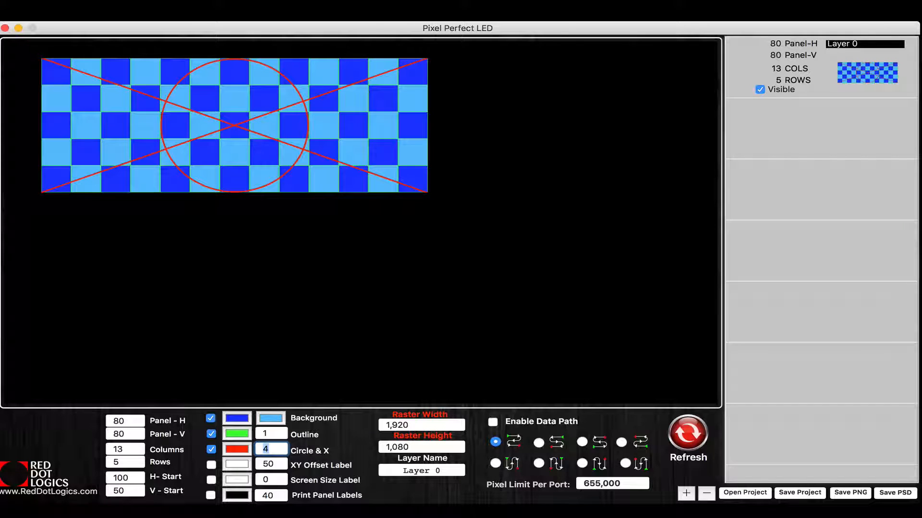
Enable the XY offset label, try it in magenta and return its colour to white.
left_click(210, 468)
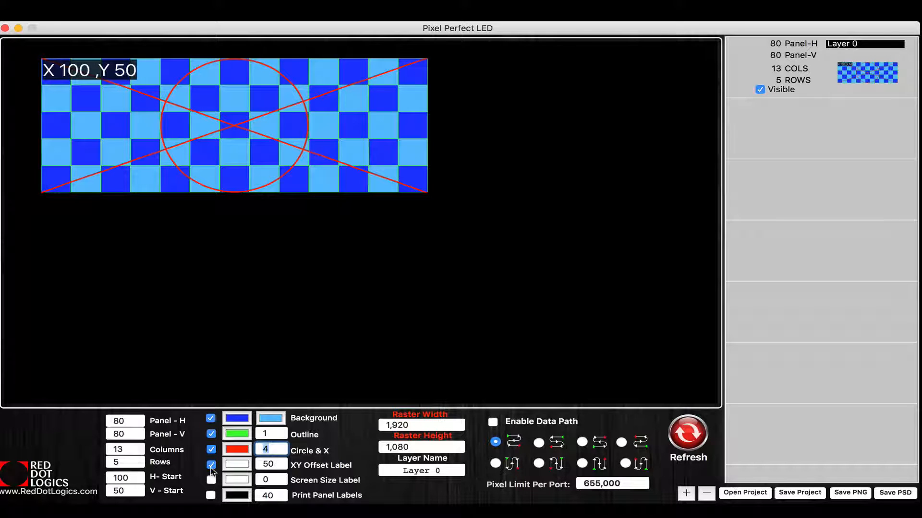
left_click(273, 461)
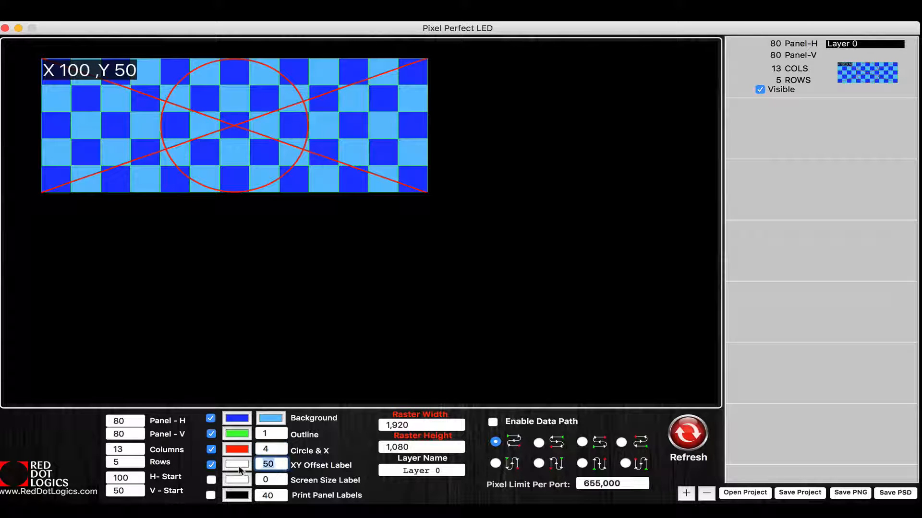
left_click(238, 466)
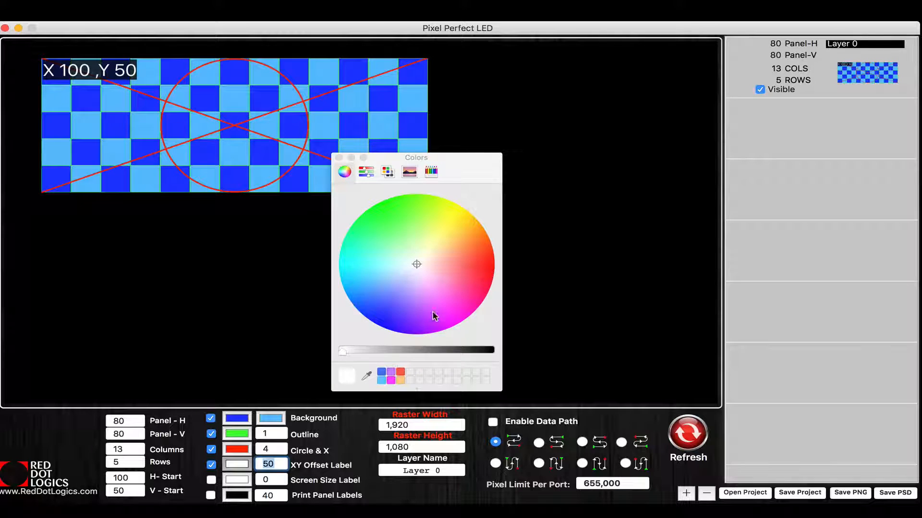
left_click(467, 333)
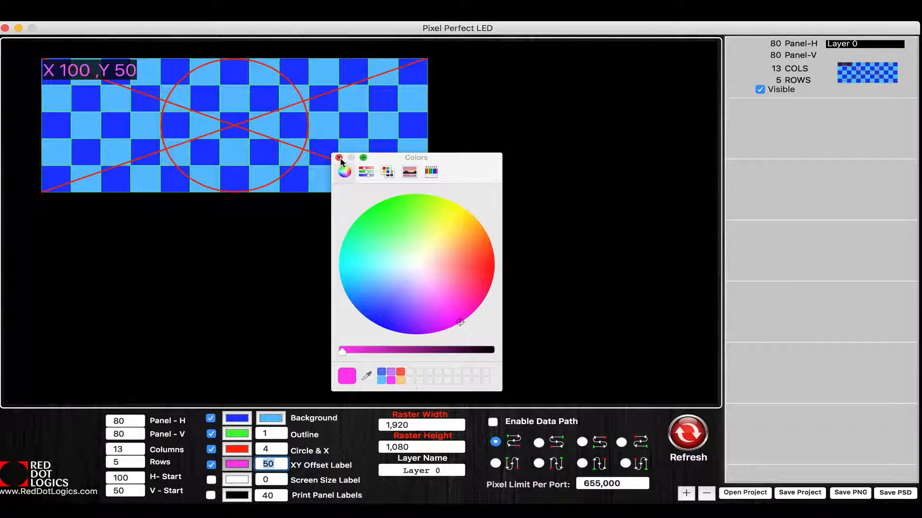
left_click(414, 263)
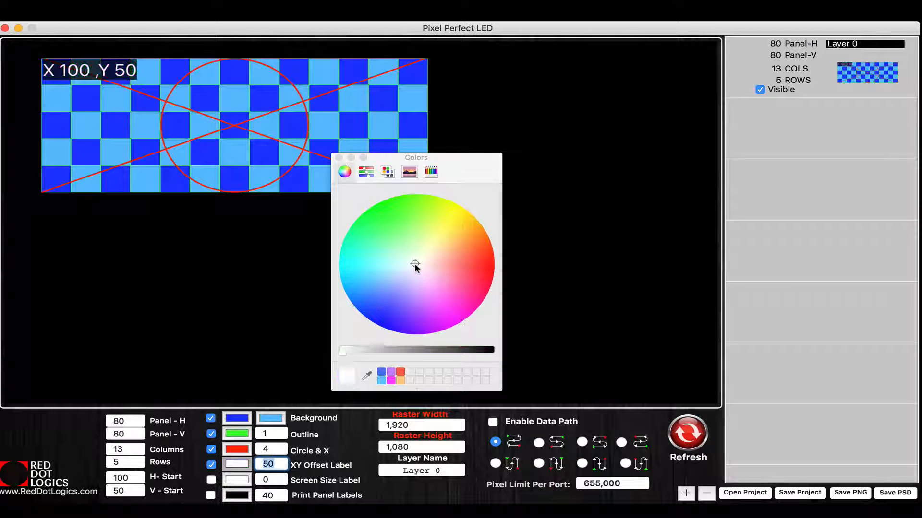
left_click(338, 158)
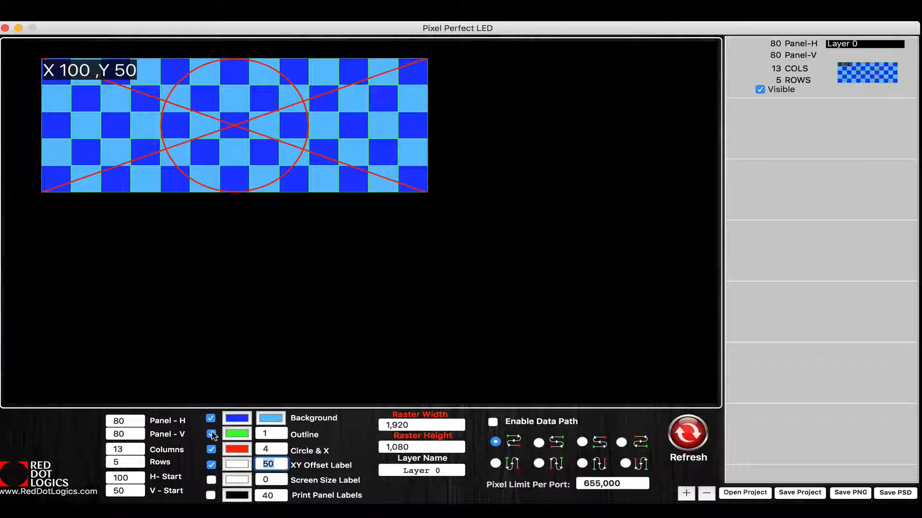
Set Layer 0's vertical start to 25.
double_click(131, 490)
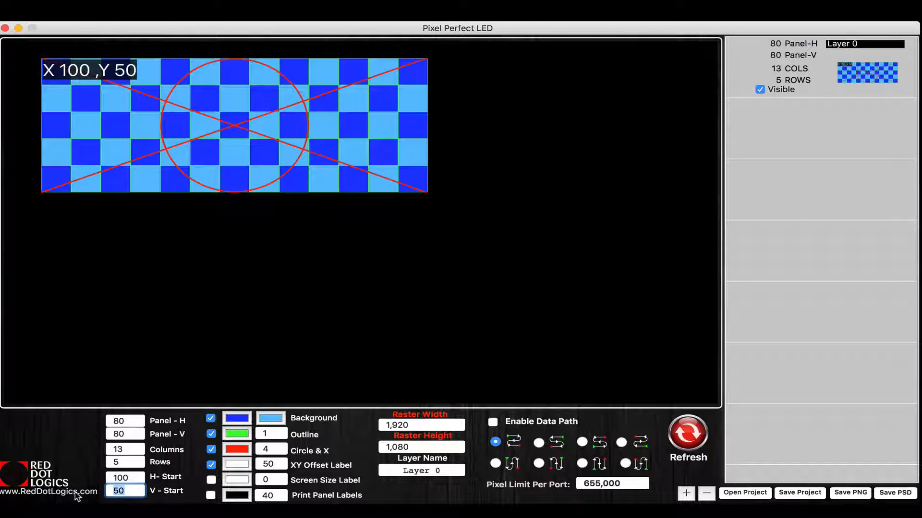
type("25")
key("Return")
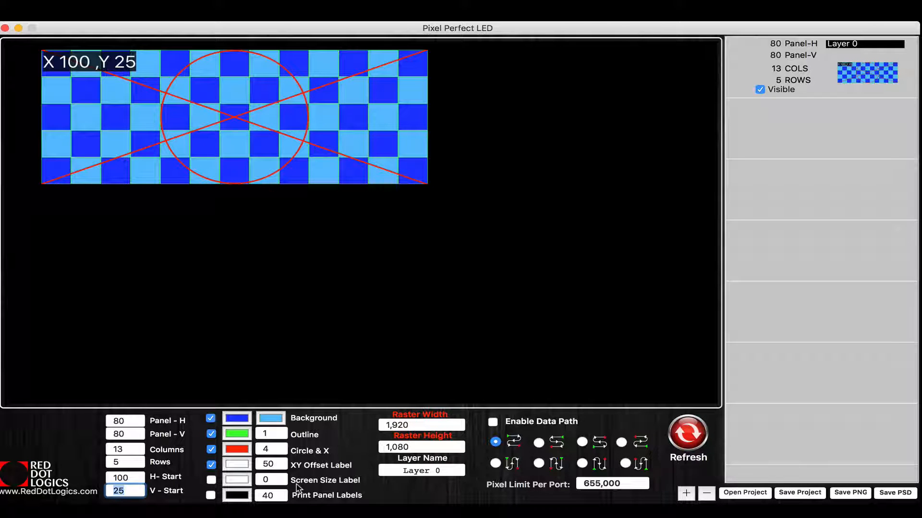
Enable the screen size label and set its text size to 50.
left_click(211, 480)
key("Tab")
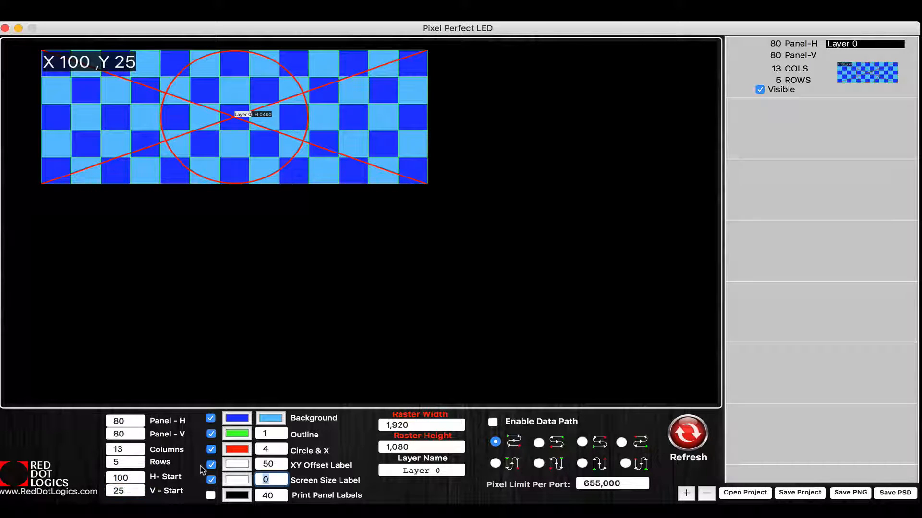
type("50")
key("Return")
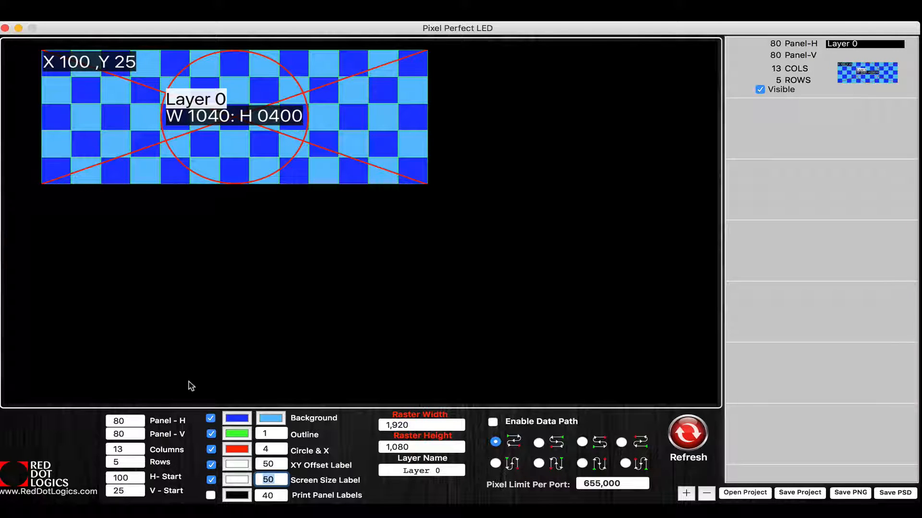
Change the screen size label's text colour to pink.
left_click(238, 480)
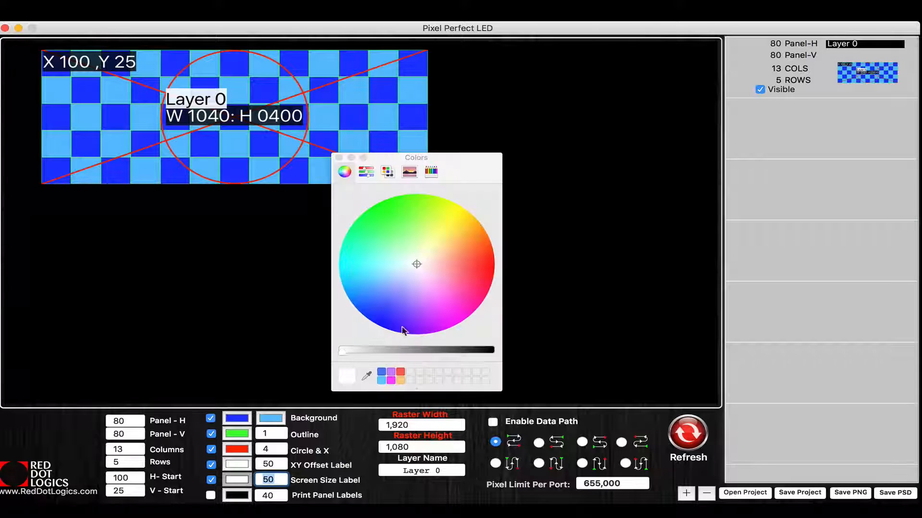
left_click_drag(402, 330, 453, 325)
left_click(339, 158)
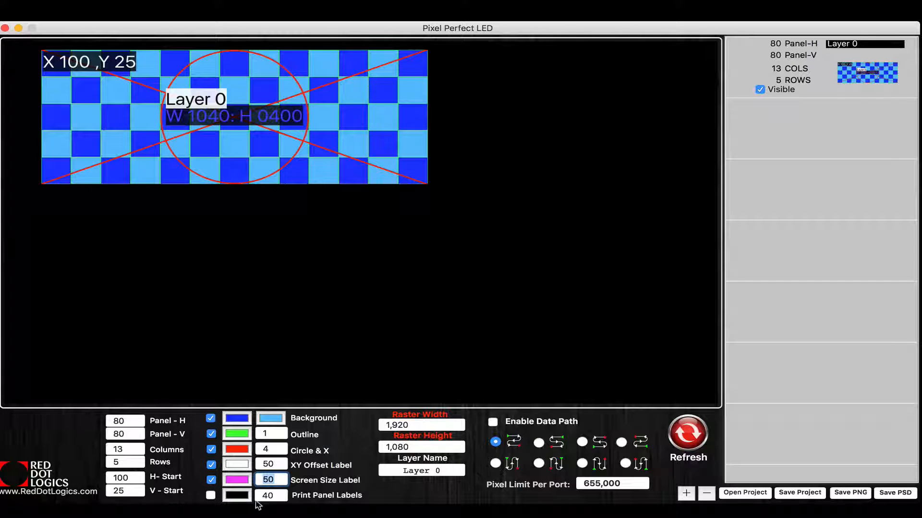
left_click(243, 485)
left_click(442, 302)
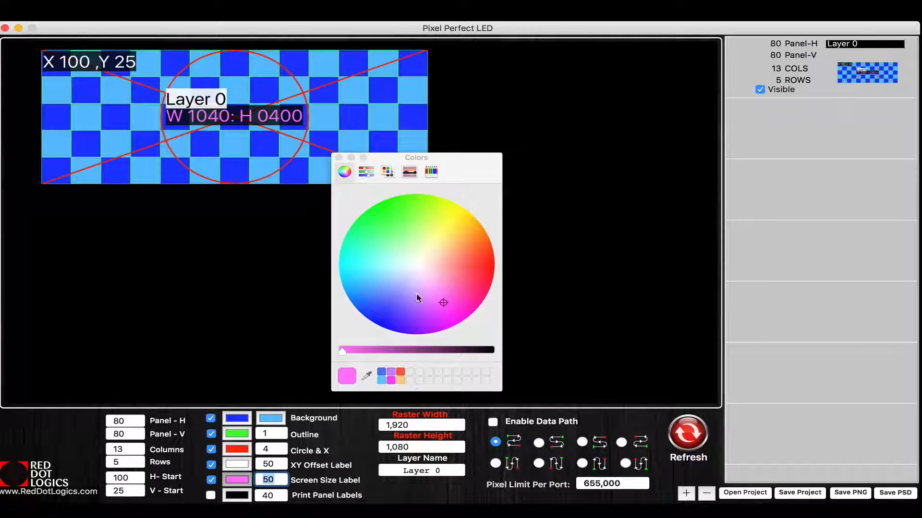
left_click(339, 157)
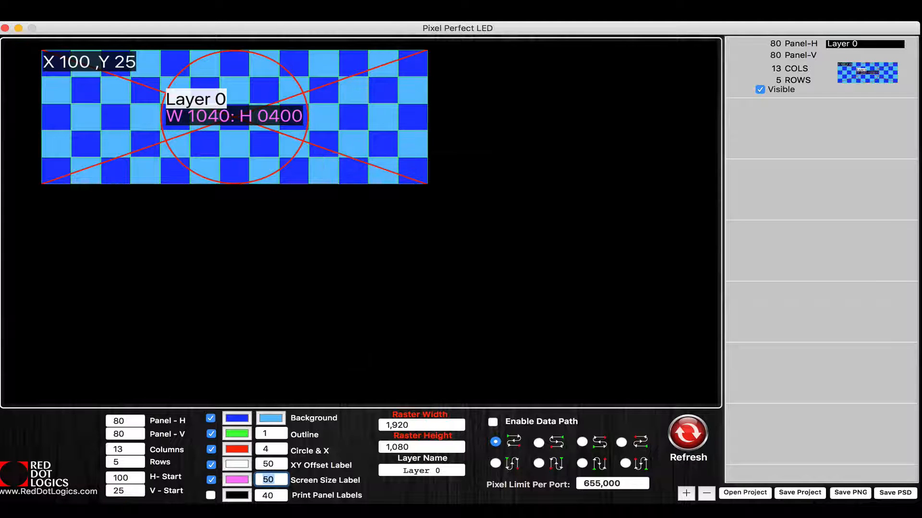
Rename Layer 0 as USC.
triple_click(450, 474)
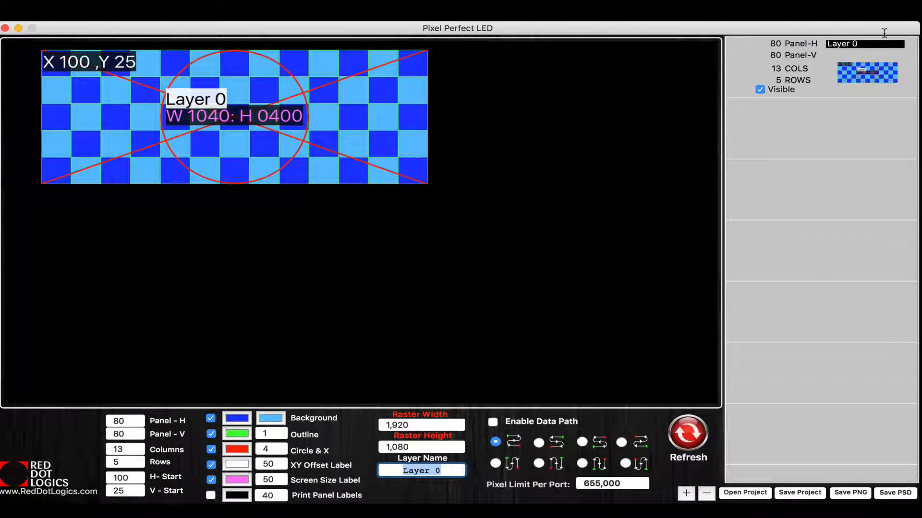
left_click(864, 68)
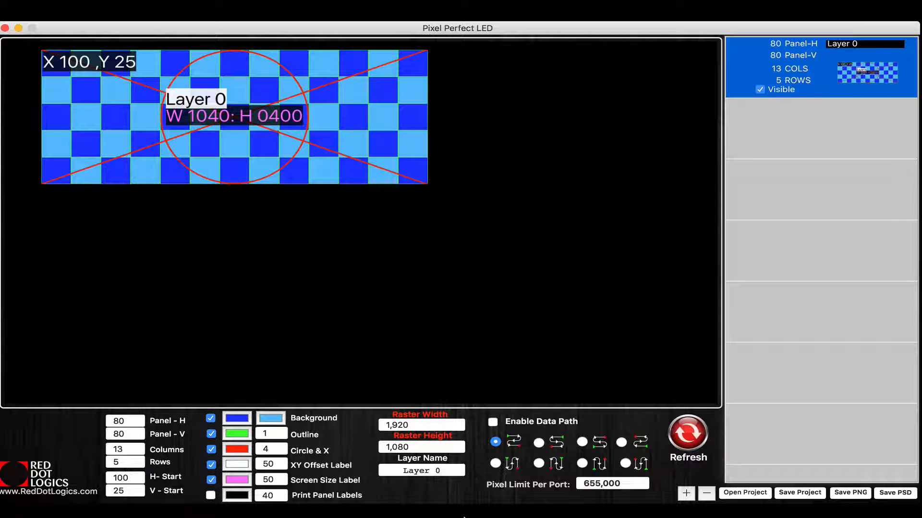
left_click(447, 469)
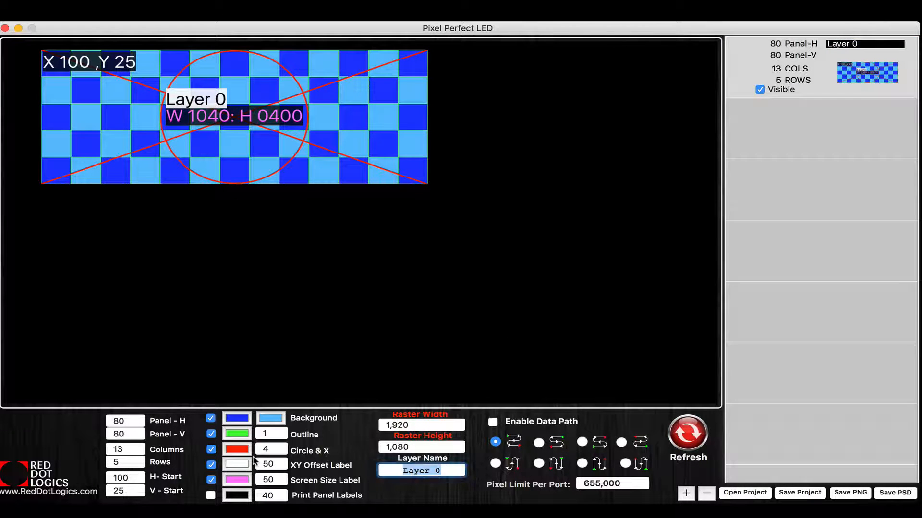
type("s")
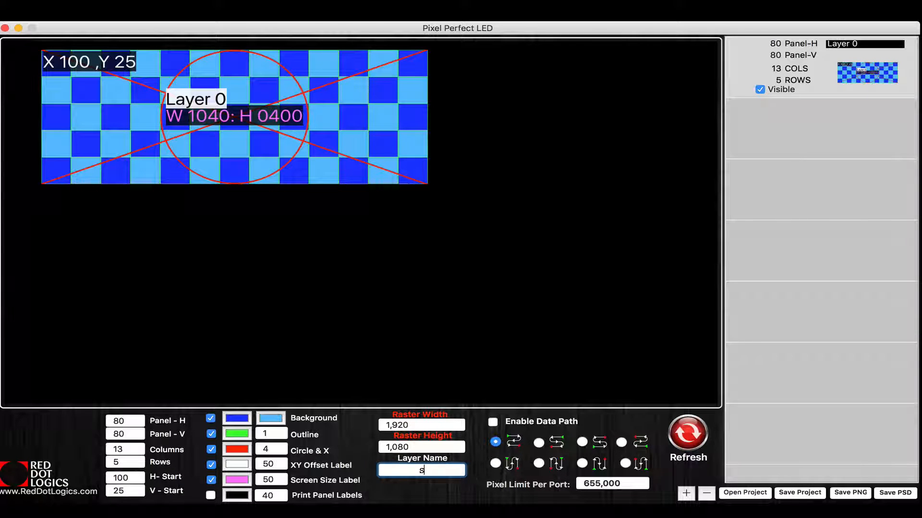
key("BackSpace")
type("USC")
key("Return")
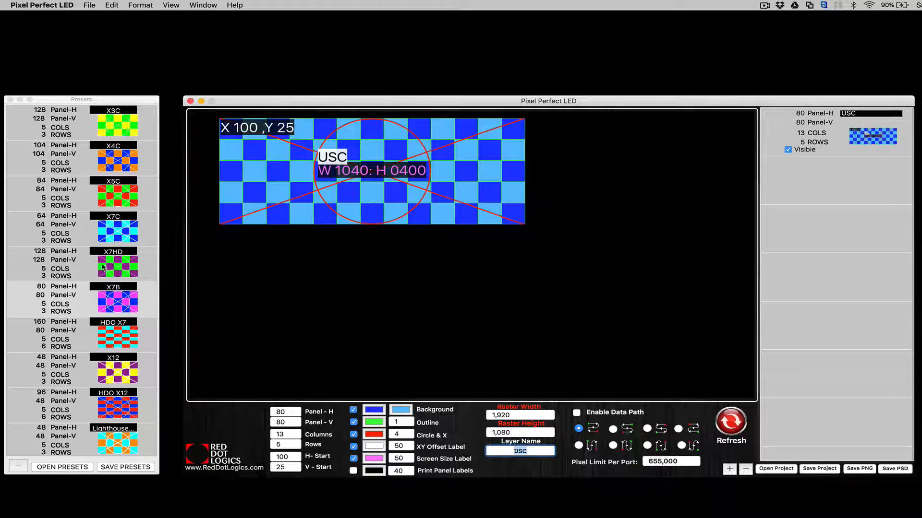
Add the X7B preset to the project as a second layer beneath the USC layer.
left_click(103, 268)
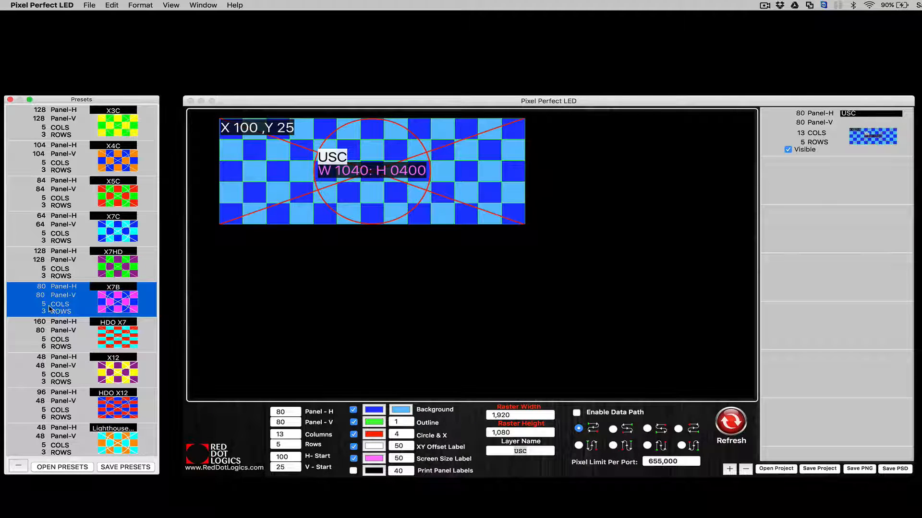
left_click_drag(120, 304, 812, 194)
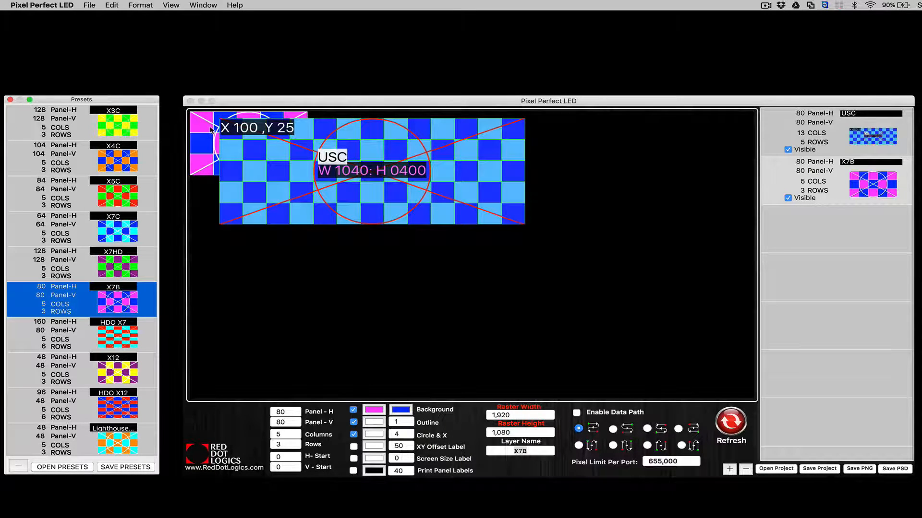
left_click(877, 144)
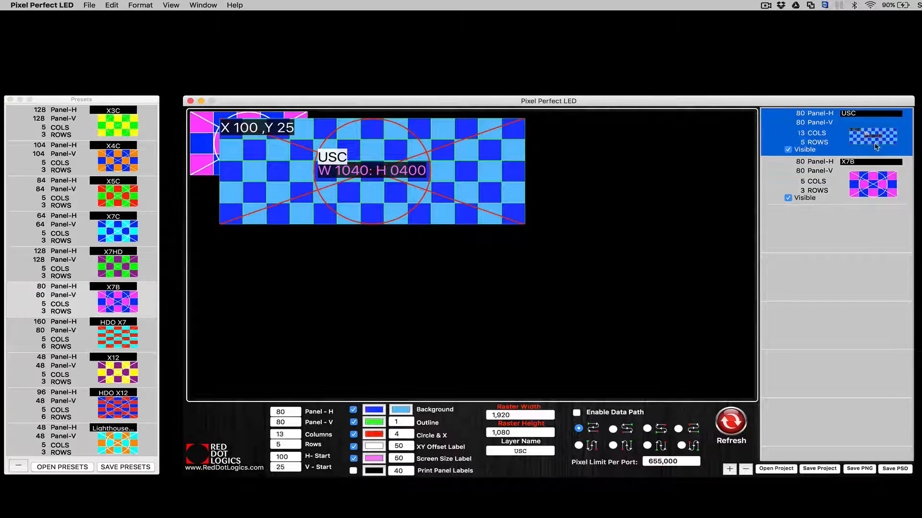
left_click(873, 136)
Set the X7B layer to 10 columns and 5 rows of panels.
left_click(856, 193)
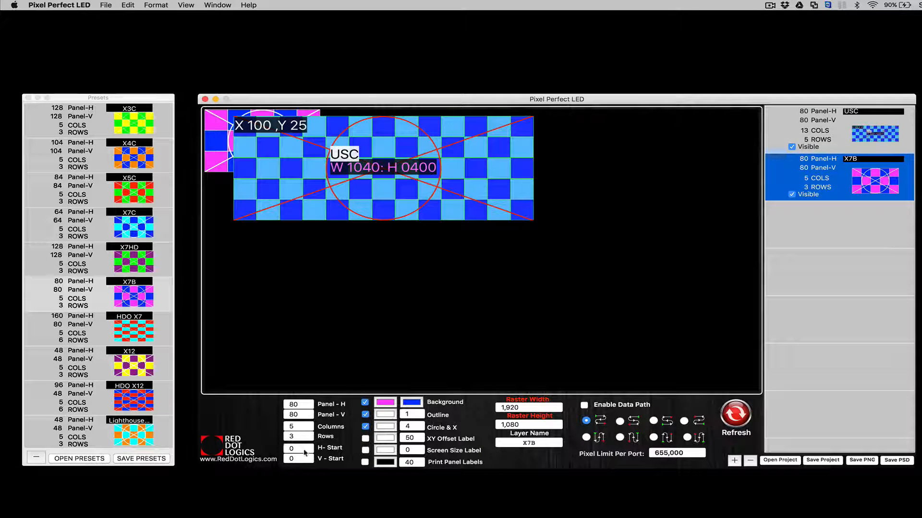
left_click(298, 426)
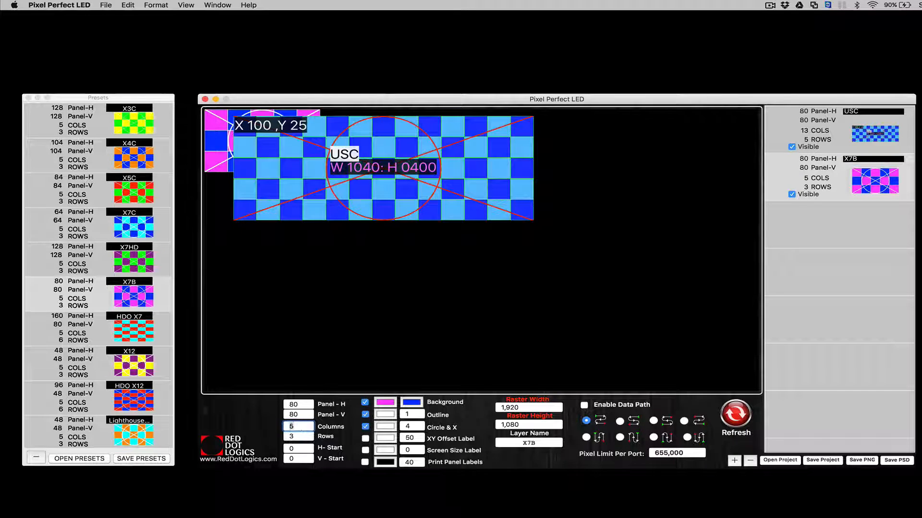
double_click(300, 404)
left_click_drag(309, 416, 263, 416)
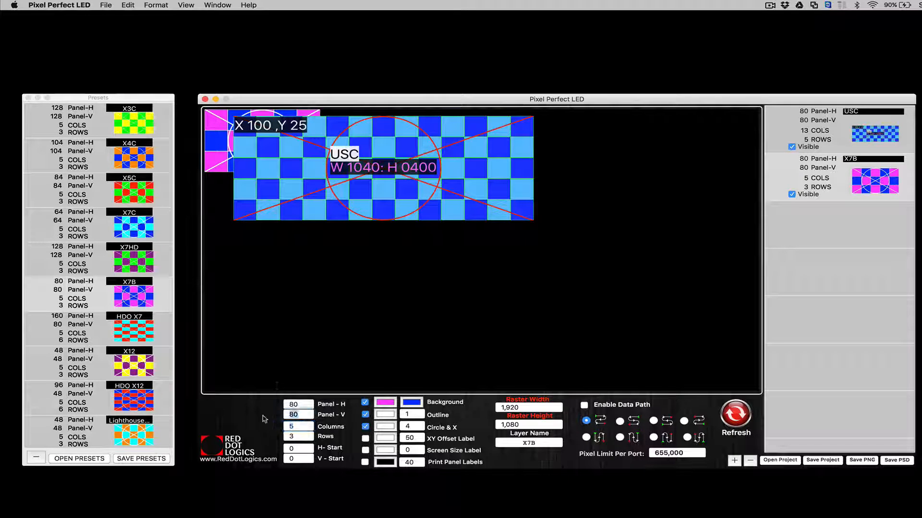
double_click(303, 428)
type("1")
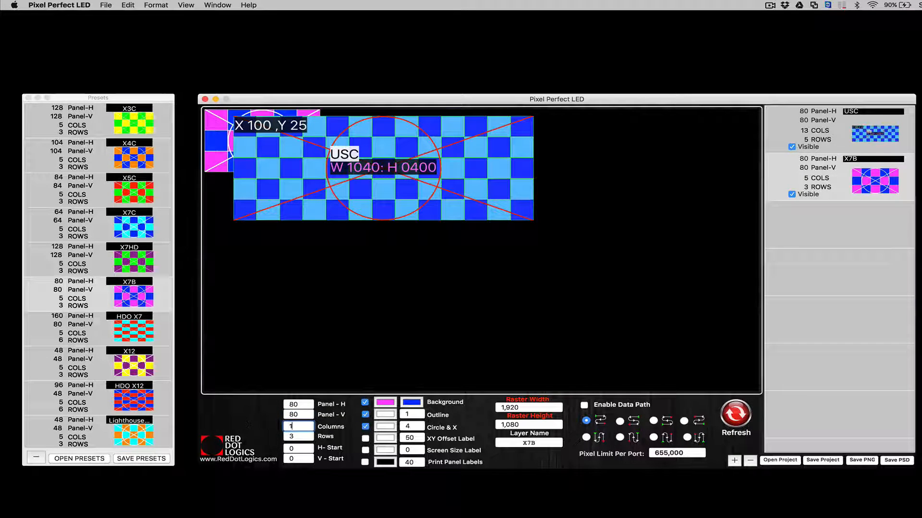
type("0")
key("Tab")
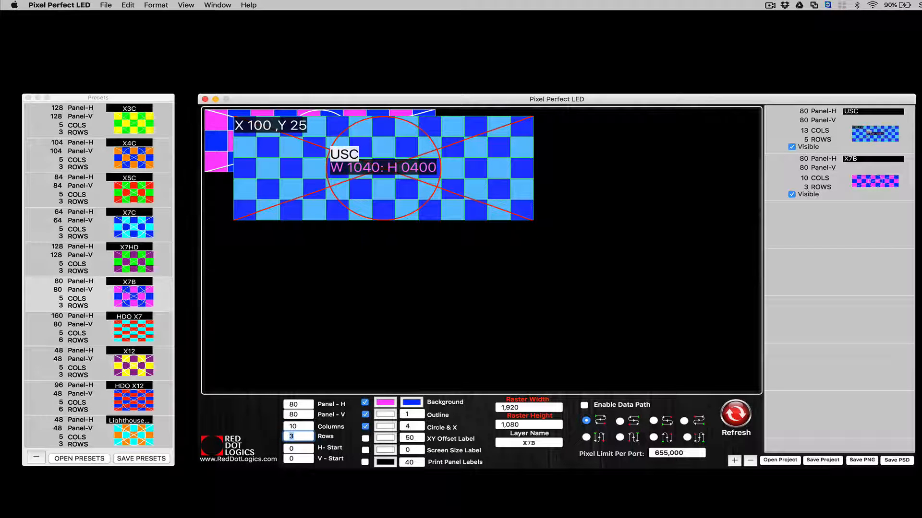
type("5")
key("Return")
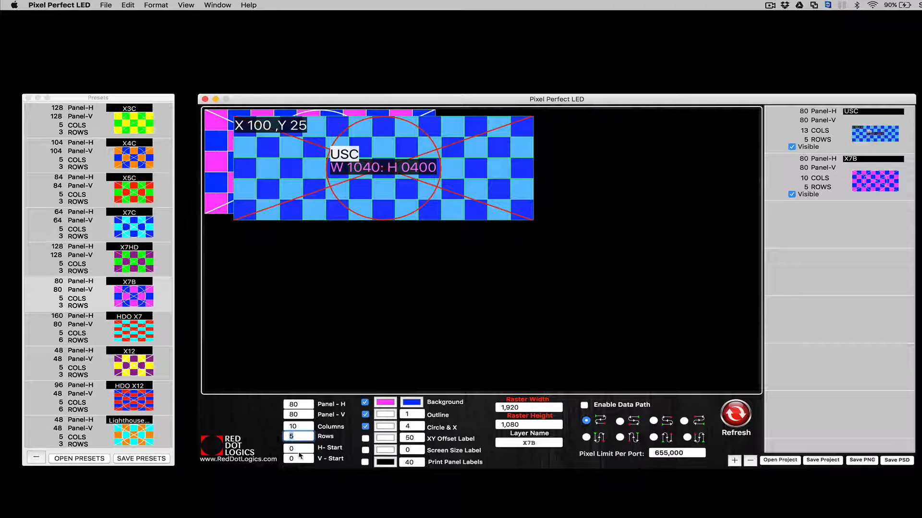
Set the X7B layer's vertical start to 500.
key("Tab")
key("Tab")
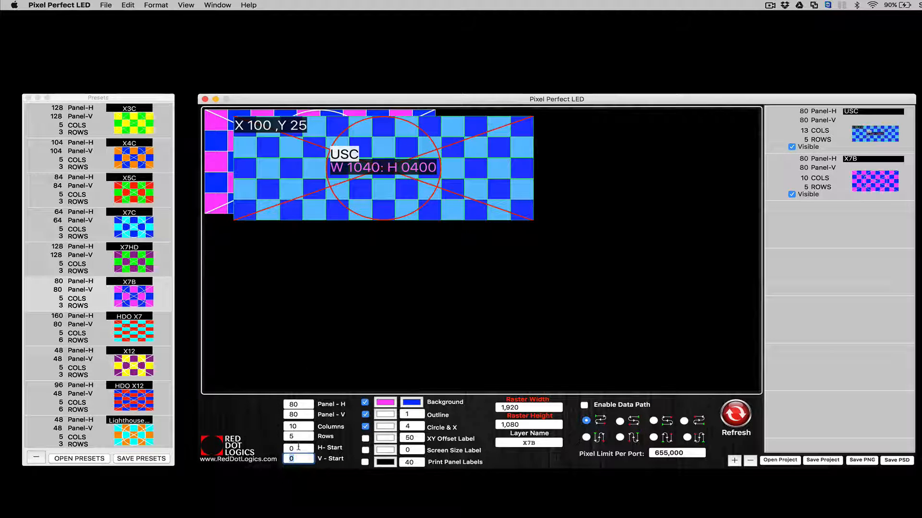
left_click(296, 448)
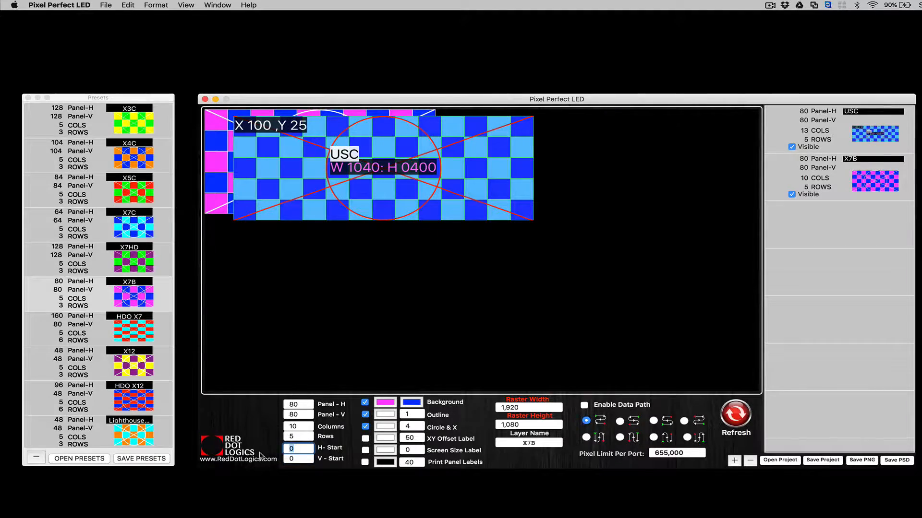
key("Tab")
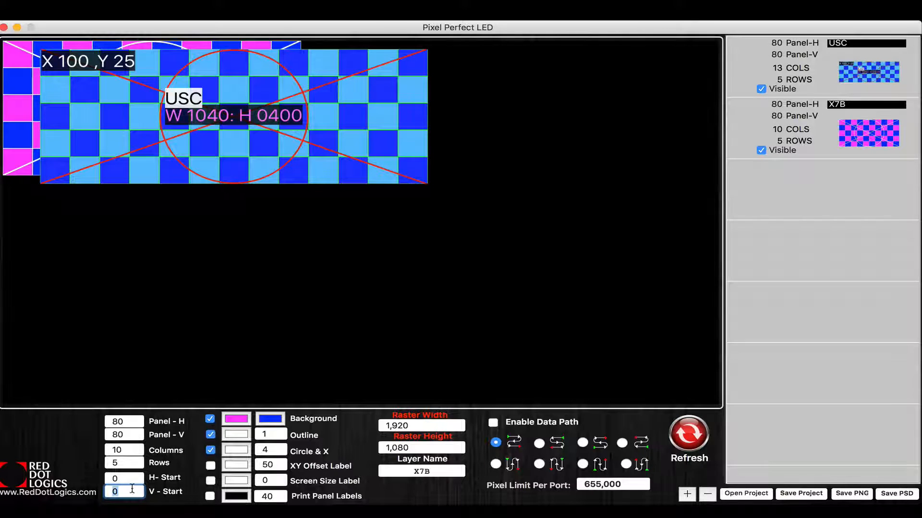
type("500")
key("Return")
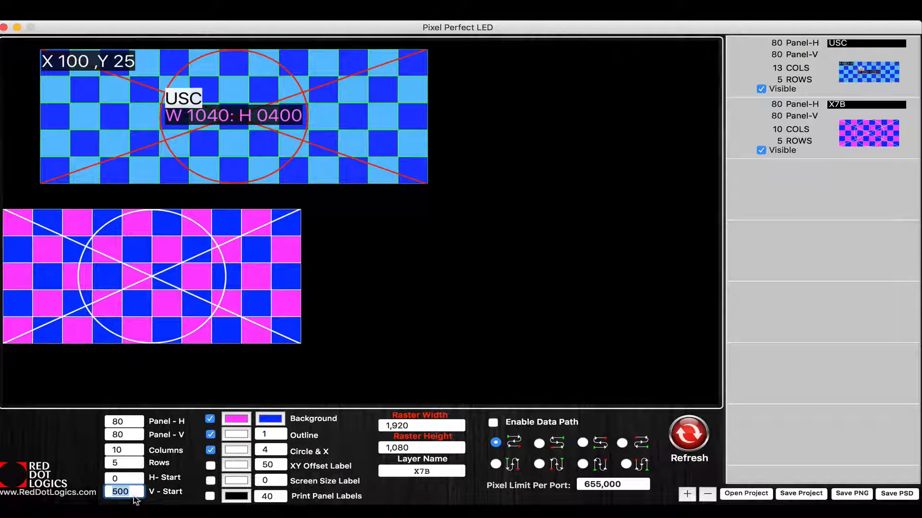
Change the X7B layer's second background colour to purple.
left_click(234, 424)
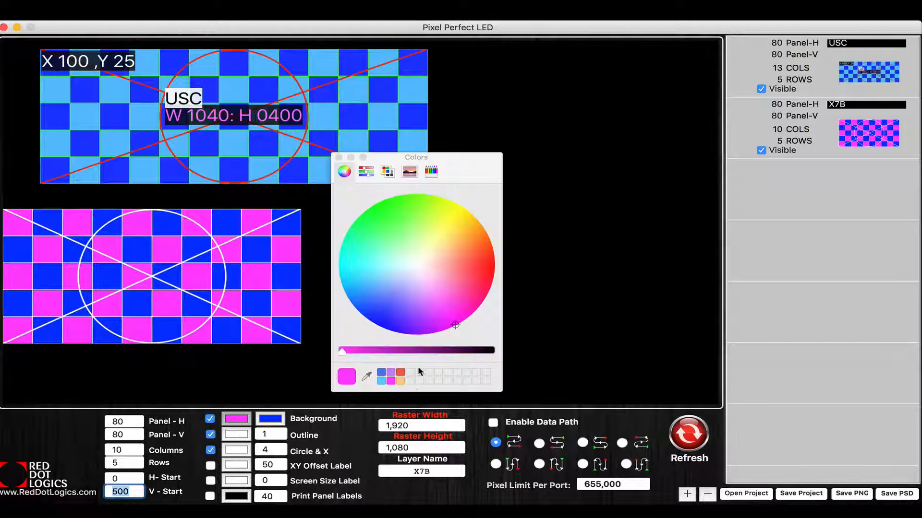
left_click(269, 420)
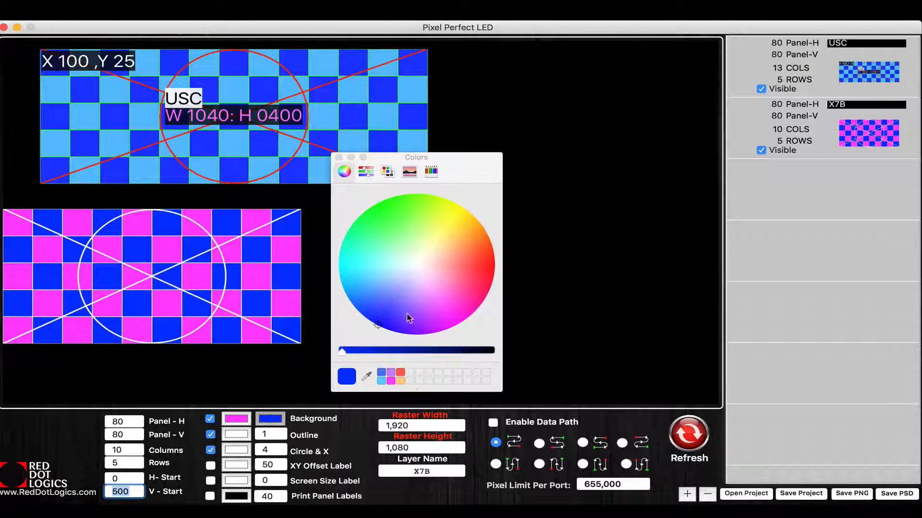
mouse_move(418, 319)
left_mouse_down()
mouse_move(418, 300)
mouse_move(420, 327)
left_mouse_up()
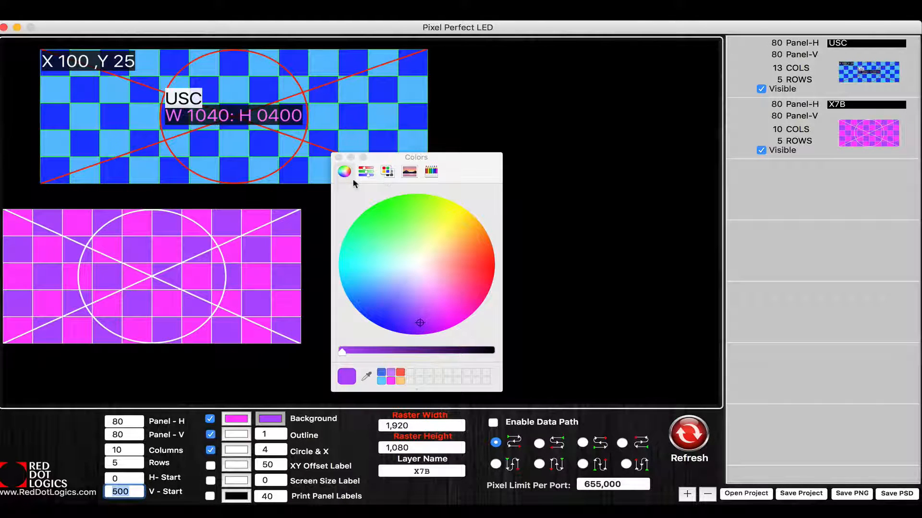
left_click(338, 158)
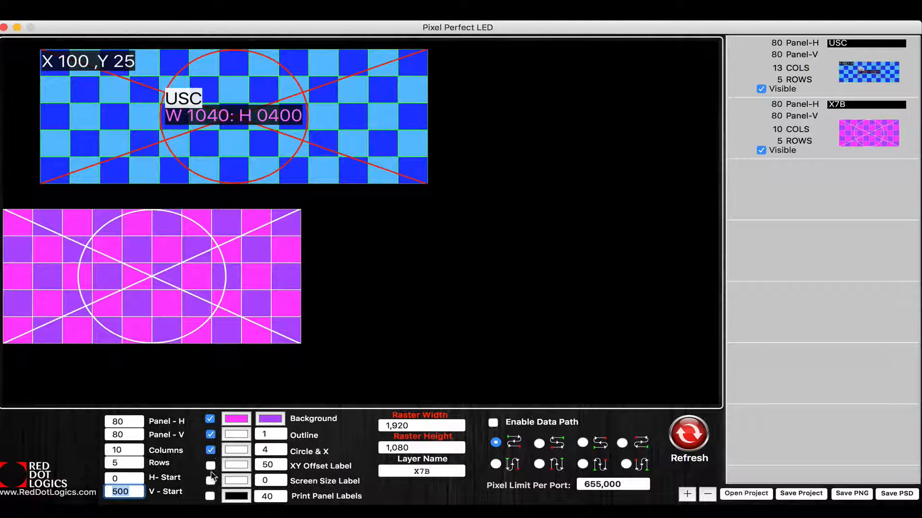
Enable the XY offset and screen size labels on the X7B layer, with the screen size text at 50.
left_click(210, 465)
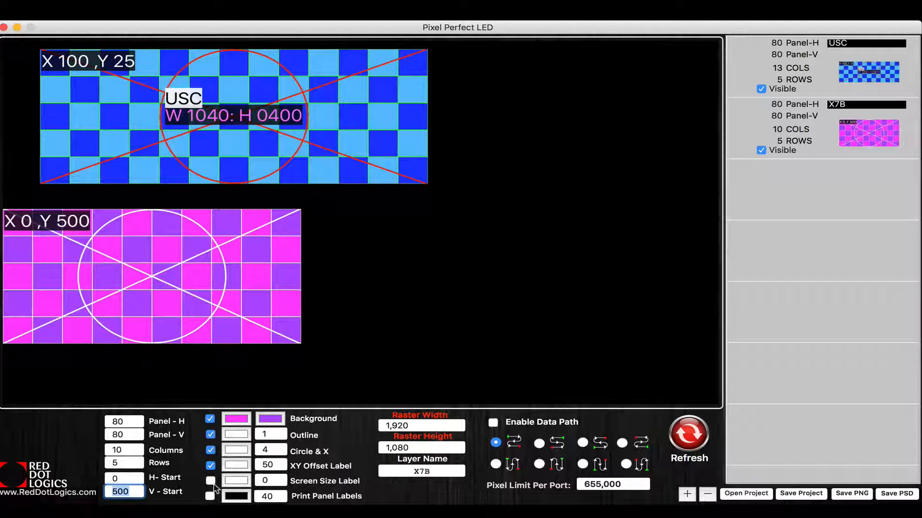
left_click(210, 481)
double_click(283, 481)
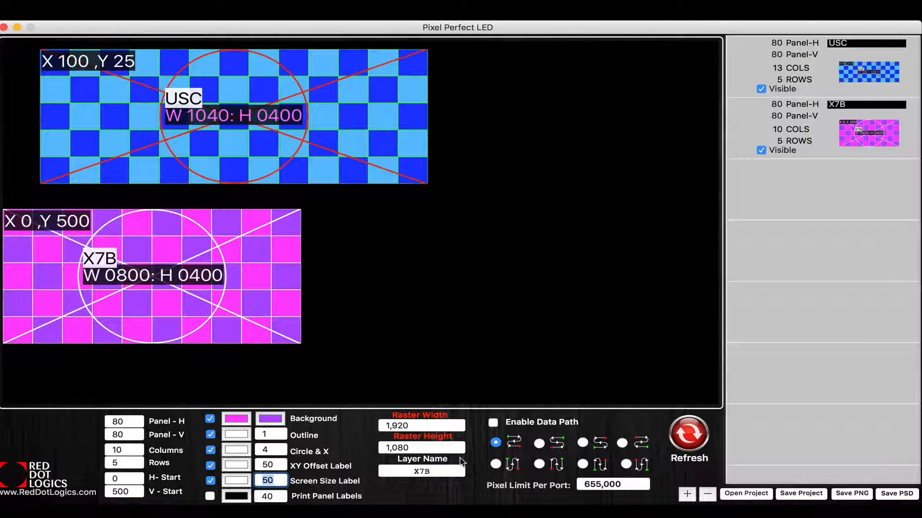
Rename the X7B layer as Stage Right.
left_click(453, 470)
key("Return")
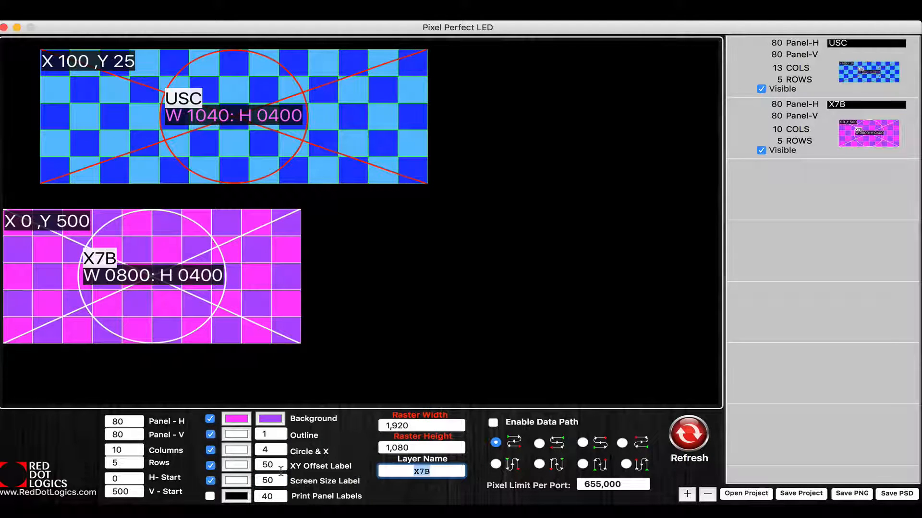
type("Stage Right")
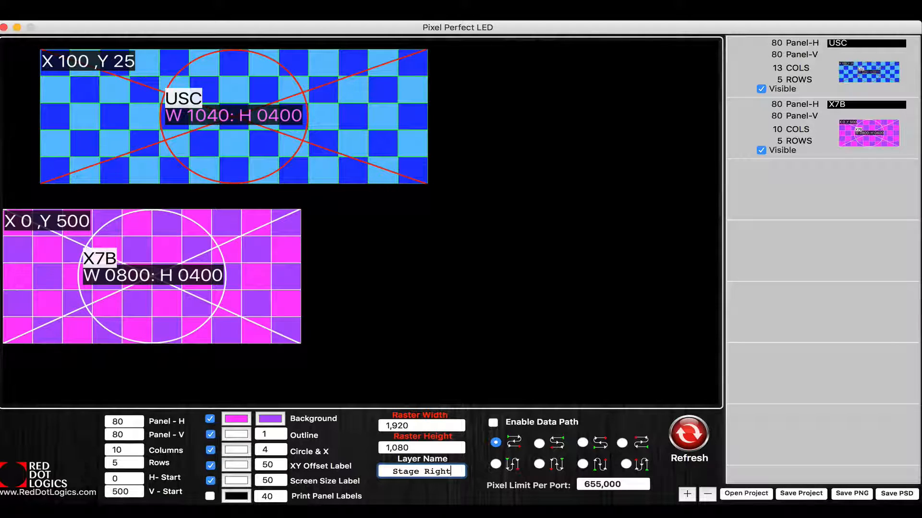
key("Return")
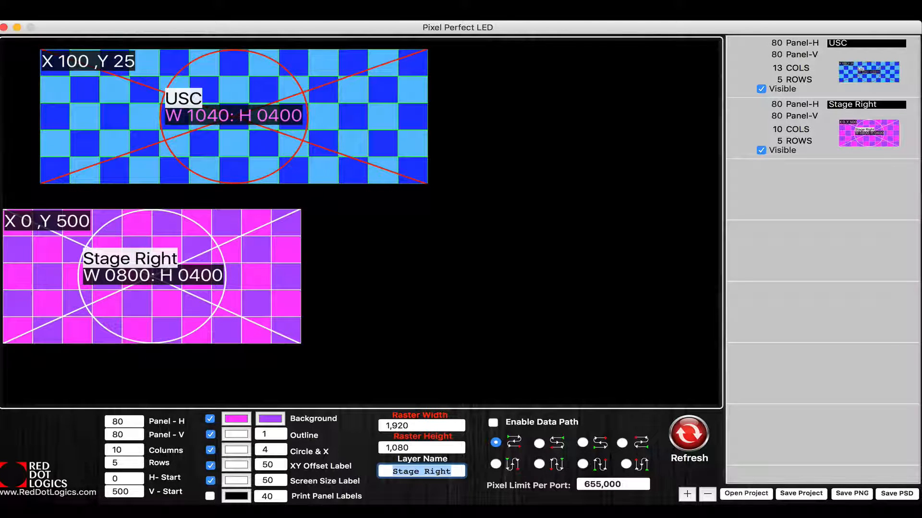
Add a new screen layer and set it to 10 columns and 5 rows of panels.
left_click(687, 494)
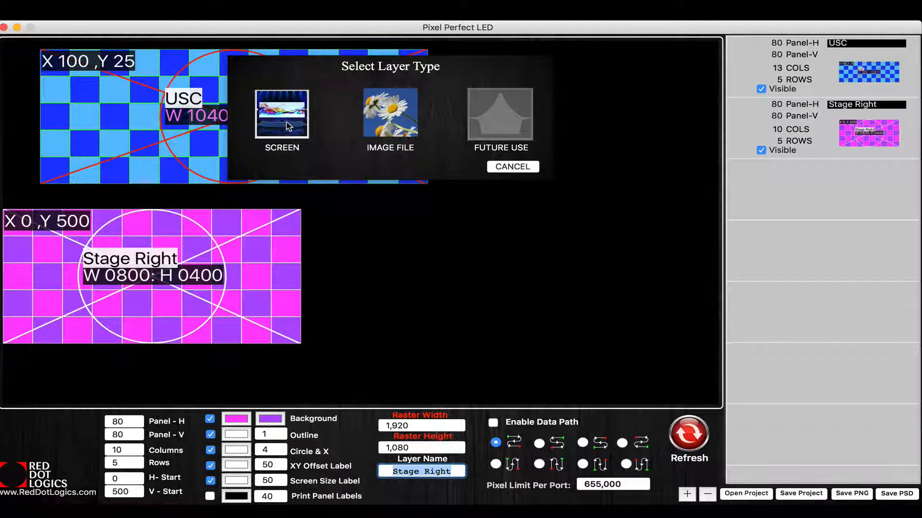
left_click(281, 115)
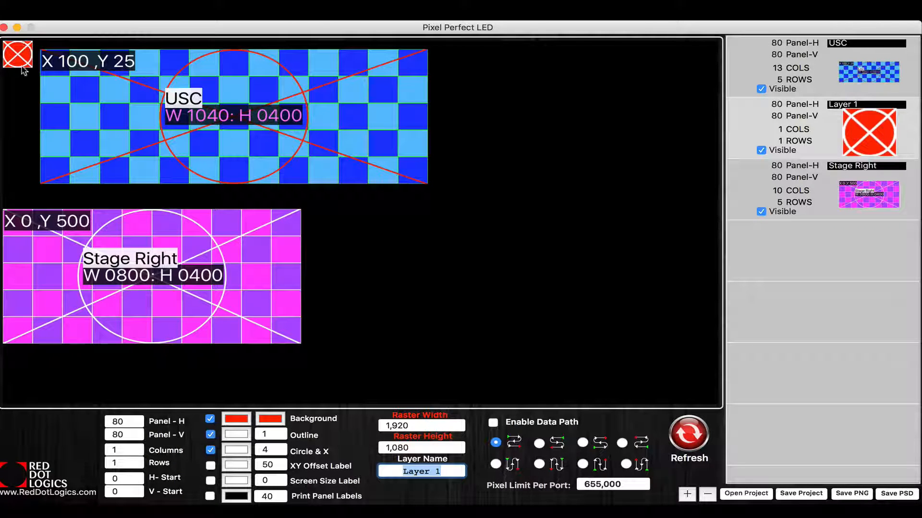
left_click(873, 129)
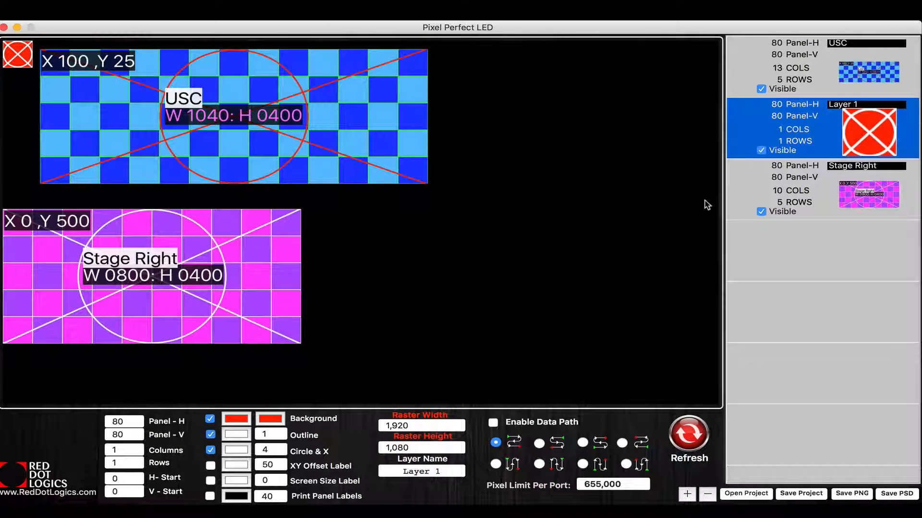
left_click(130, 452)
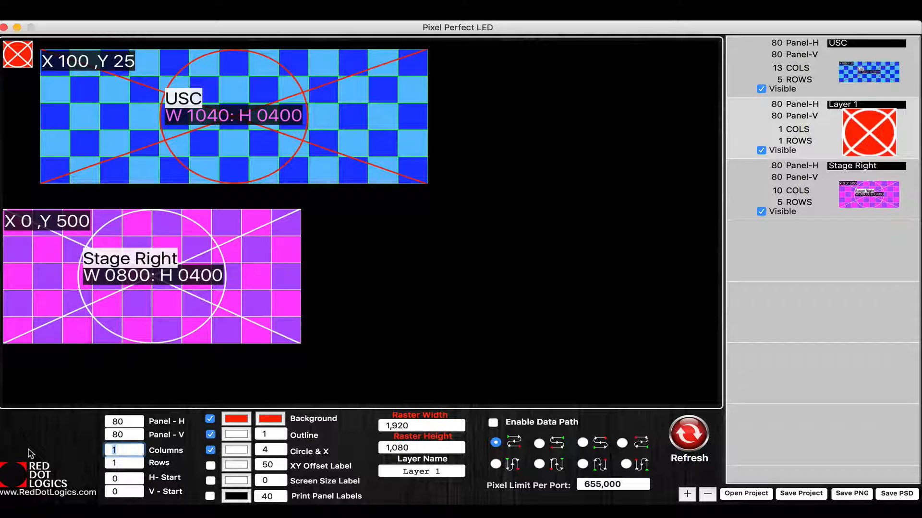
type("1")
key("Tab")
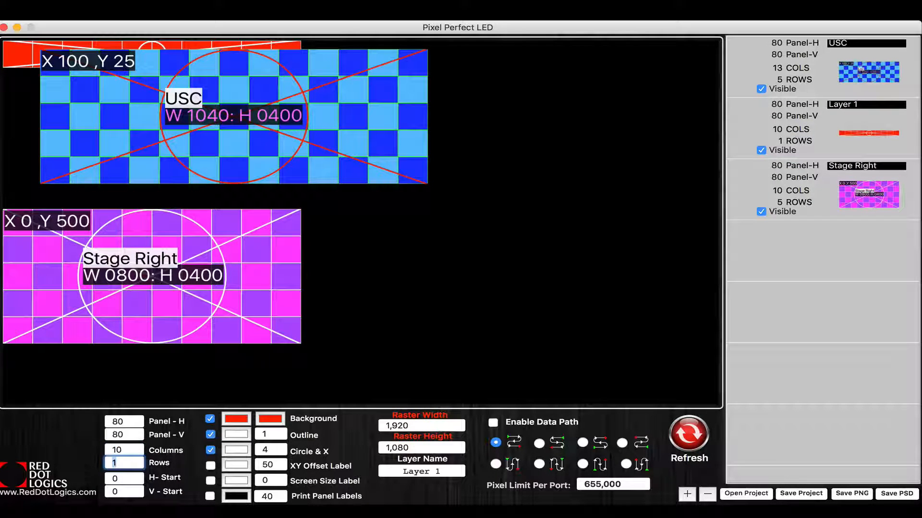
type("5")
key("Tab")
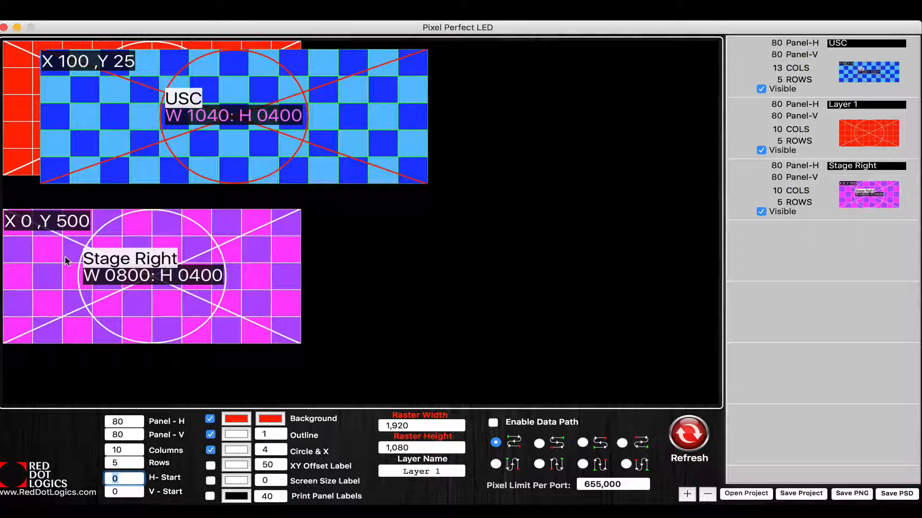
Position the new red screen layer at a horizontal start of 900 and a vertical start of 500.
type("00")
key("Tab")
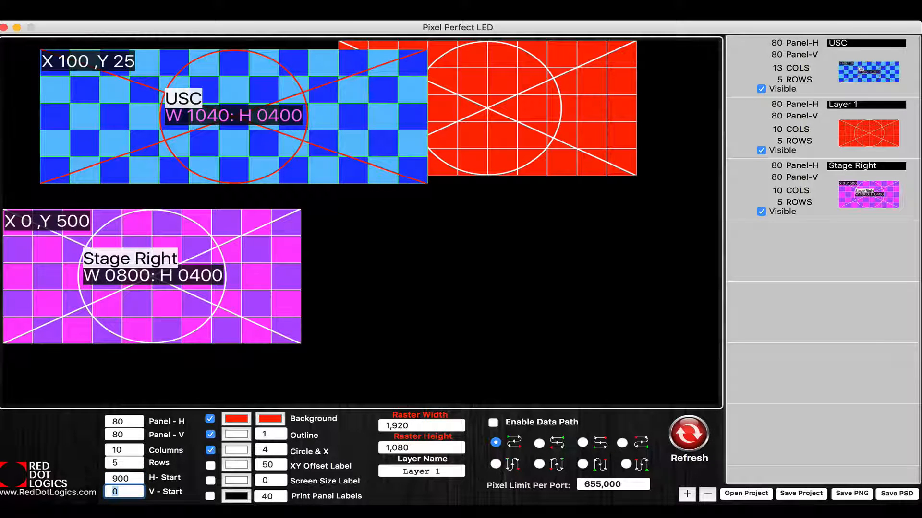
type("500")
key("Return")
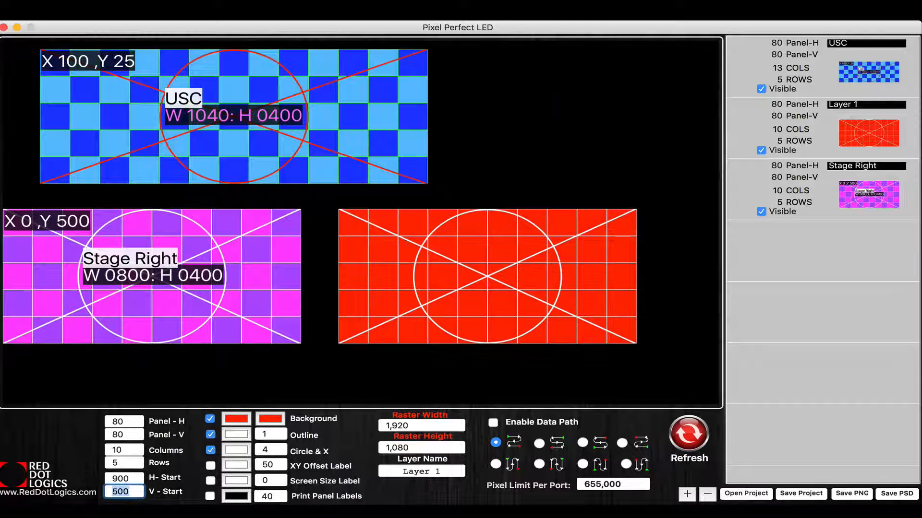
Set the 900, 500 screen layer's two background colours to green and light blue.
left_click(237, 419)
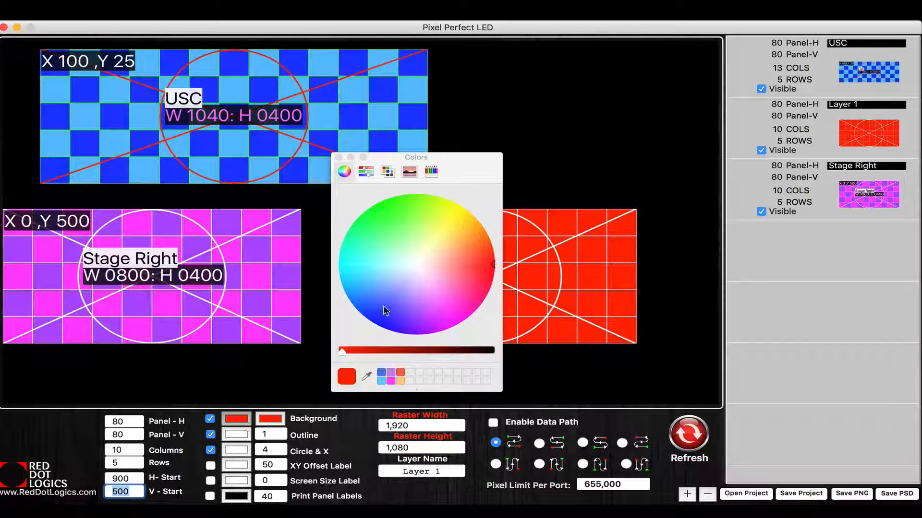
left_click(376, 205)
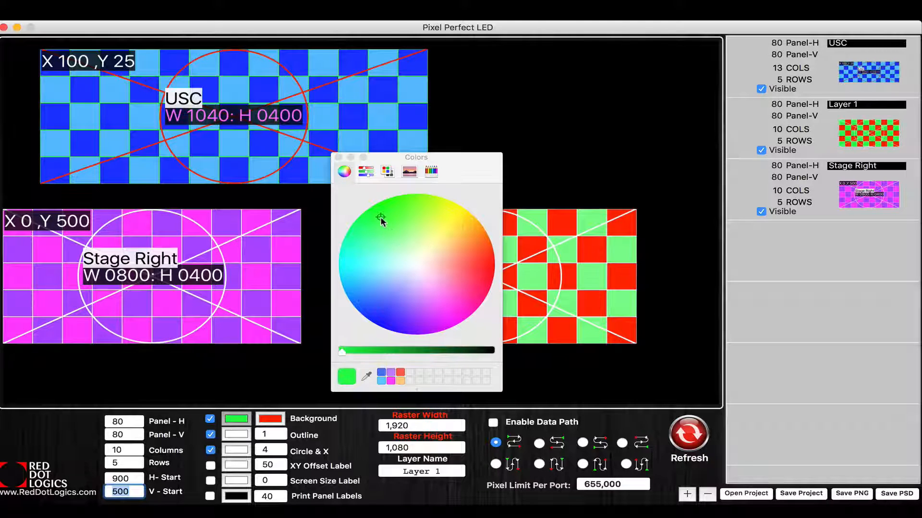
left_click(276, 422)
left_click(401, 239)
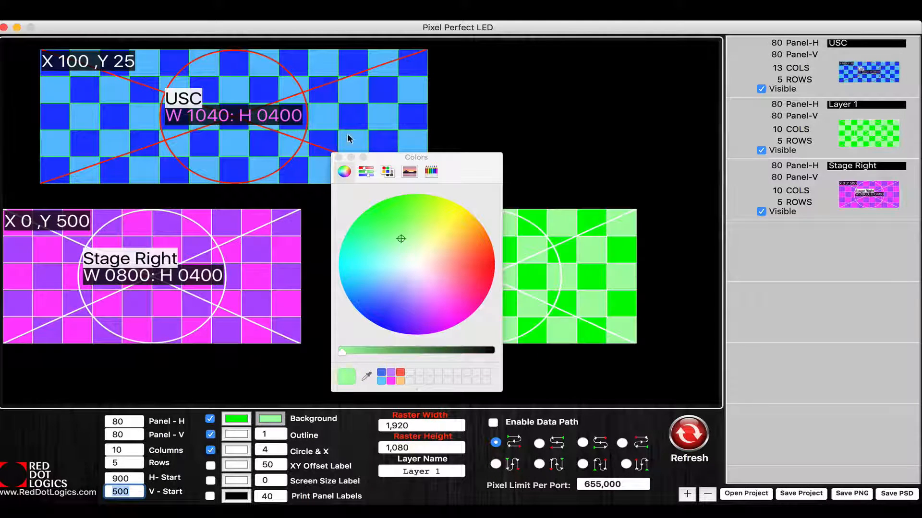
left_click(342, 163)
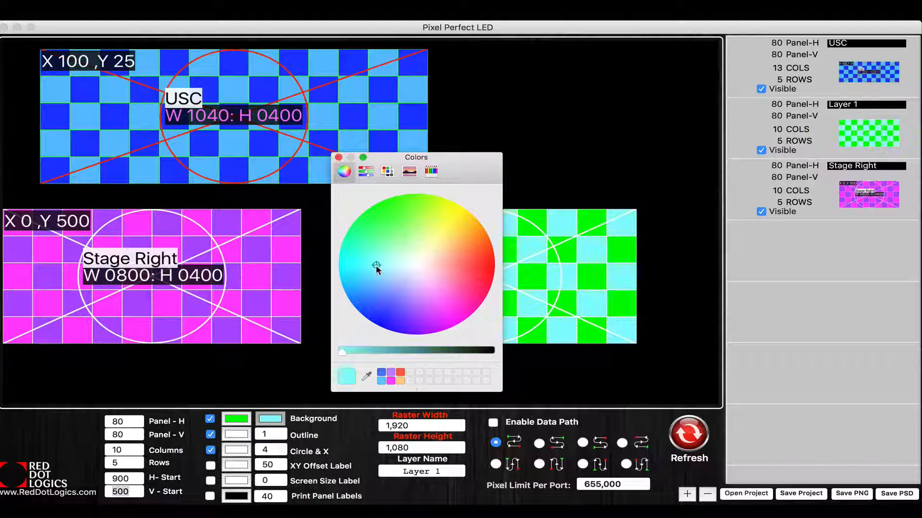
left_click(367, 274)
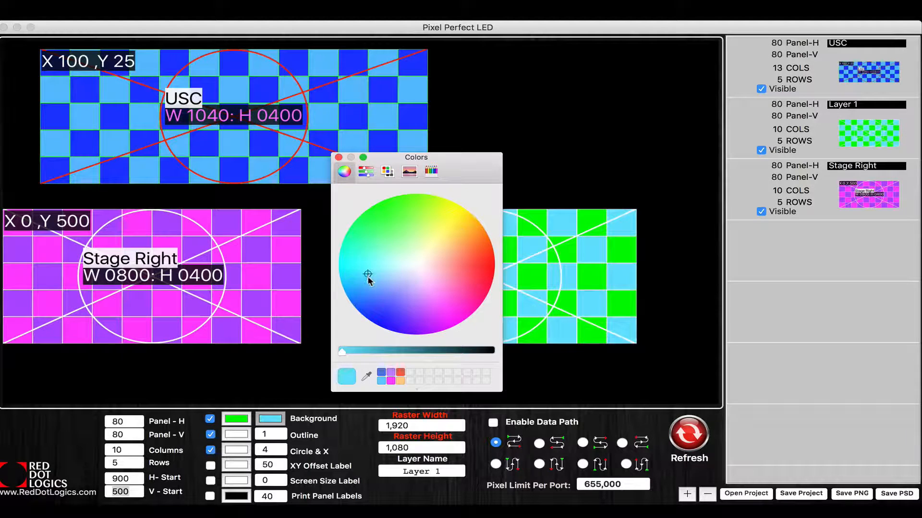
left_click(339, 157)
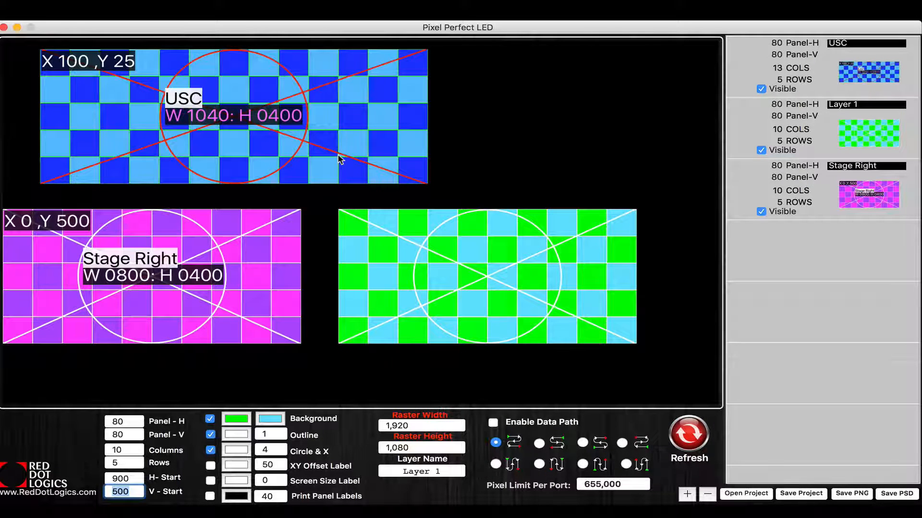
Enable the XY offset and screen size labels on the green and blue layer, with the screen size text at 50.
left_click(211, 465)
left_click(210, 480)
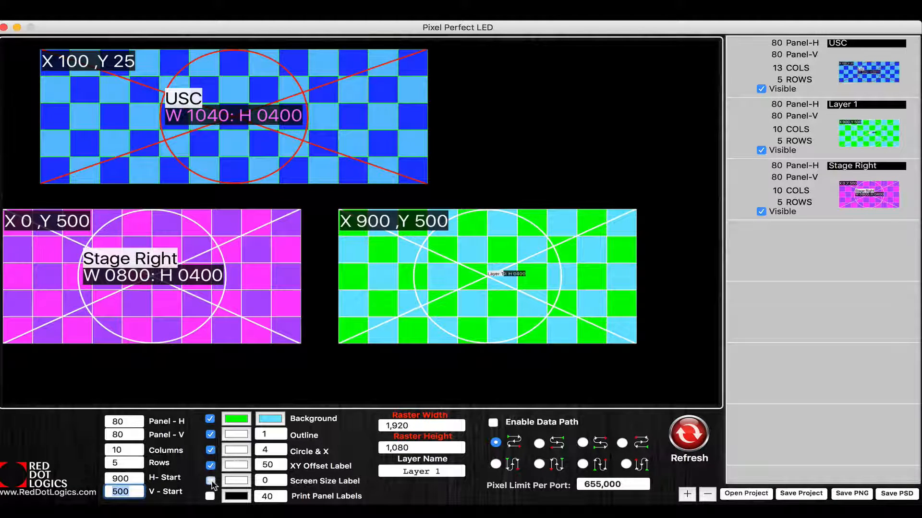
left_click_drag(278, 483, 184, 465)
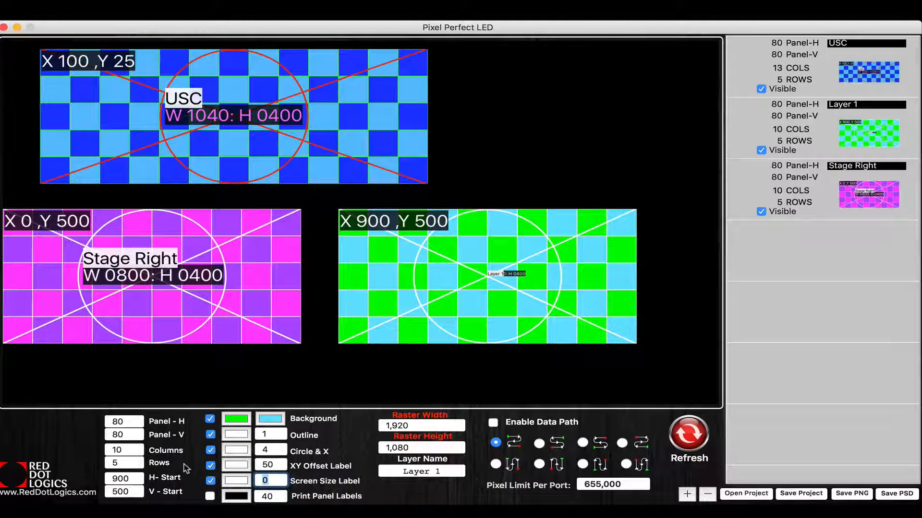
type("50")
key("Return")
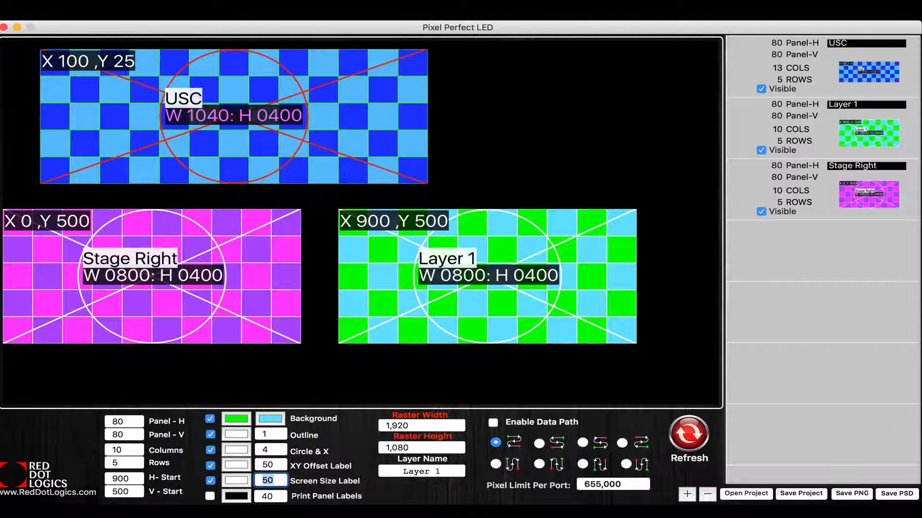
Rename the green and blue layer as Stage Left.
left_click_drag(443, 473, 429, 475)
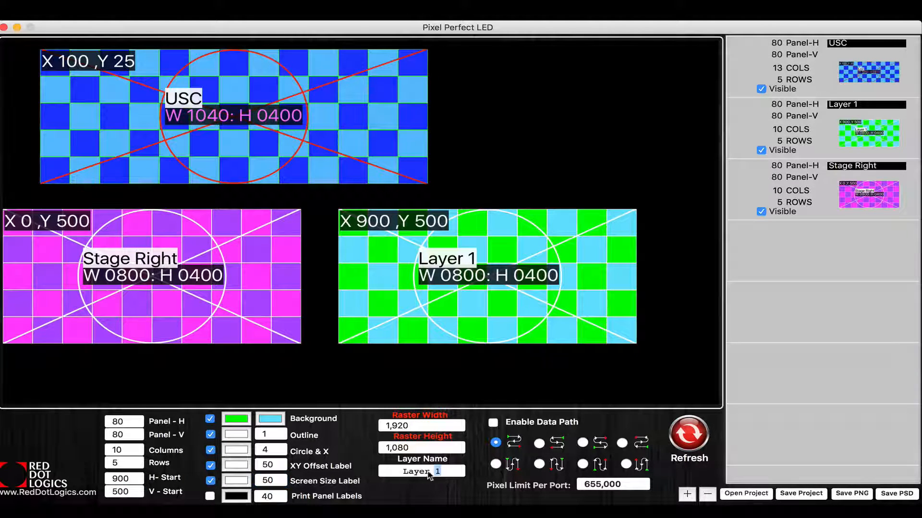
triple_click(429, 474)
type("Stage Left")
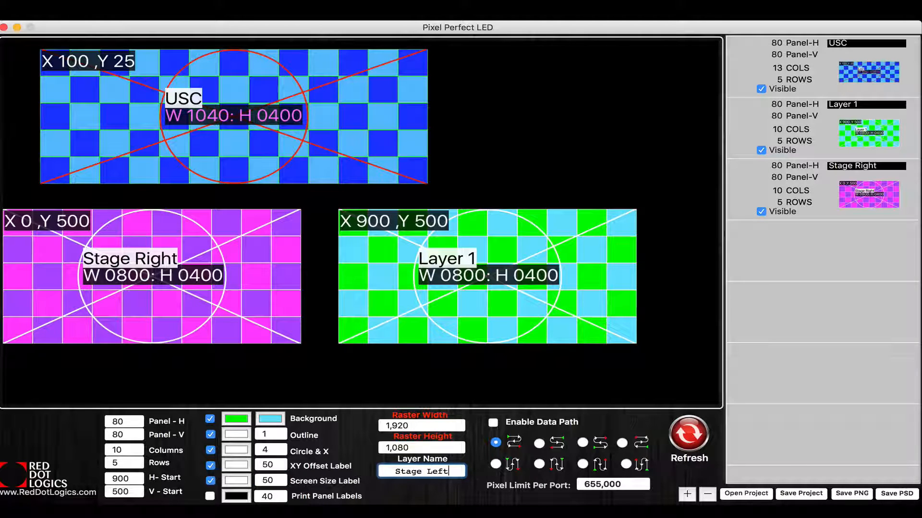
key("Return")
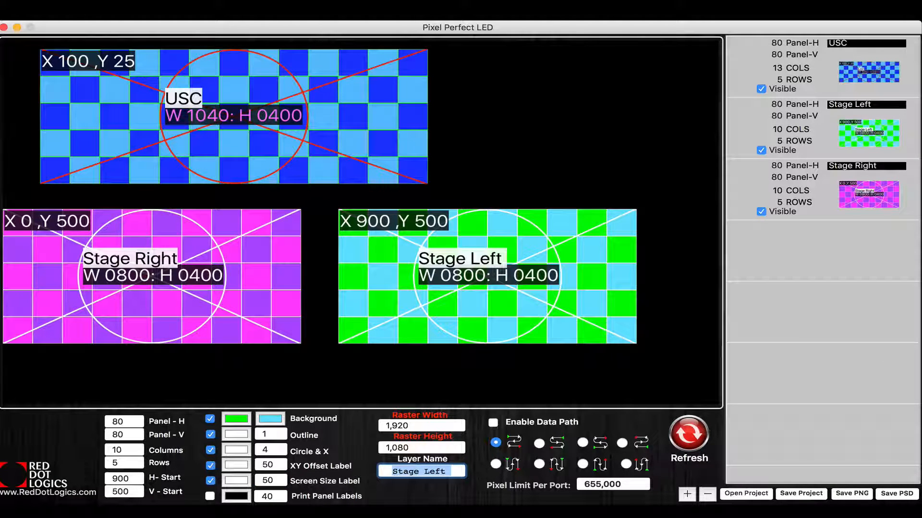
Add an image file layer using BG No Logo.png from the 000 folder.
left_click(687, 495)
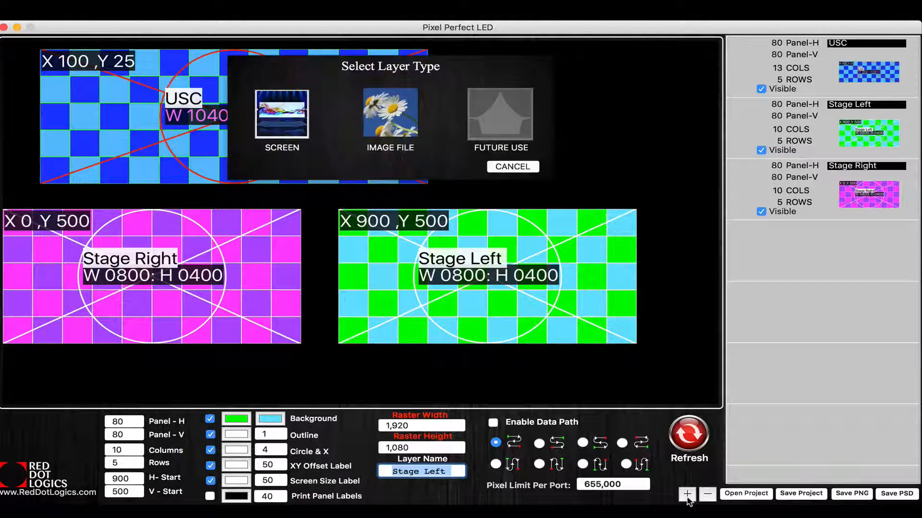
left_click(385, 114)
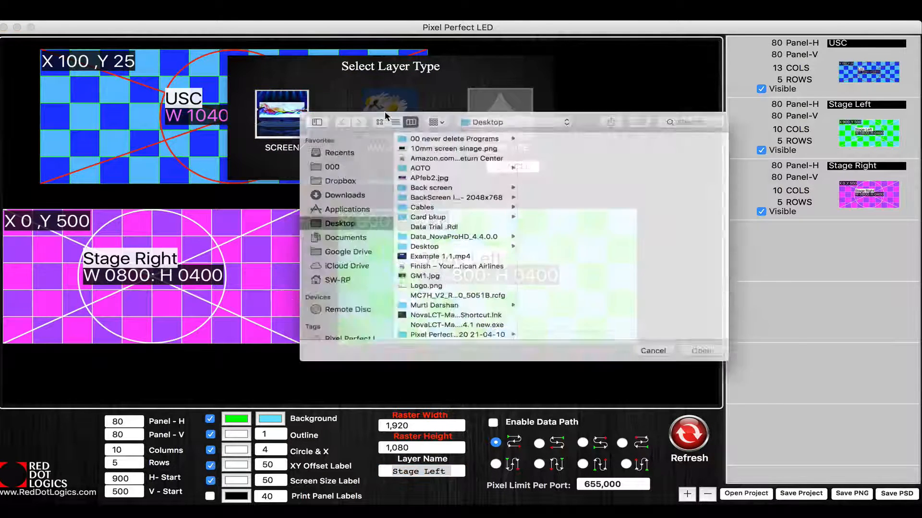
left_click(311, 159)
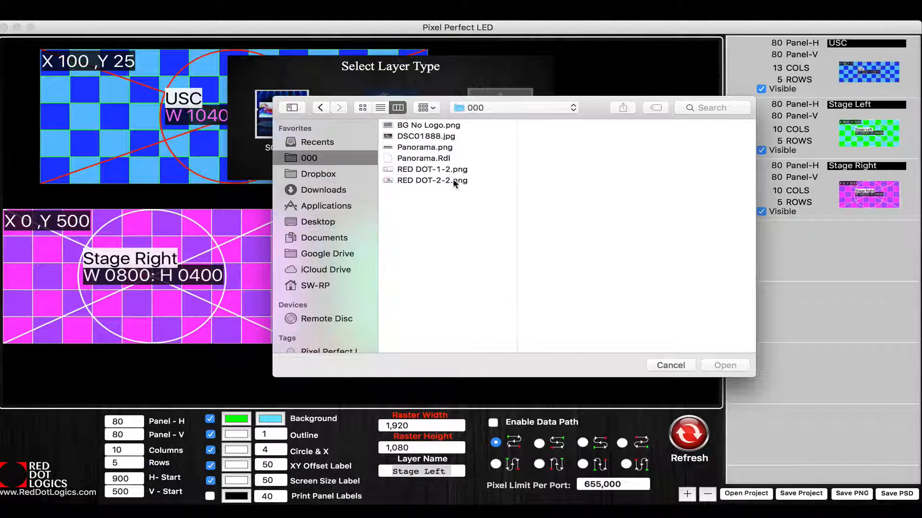
left_click(416, 125)
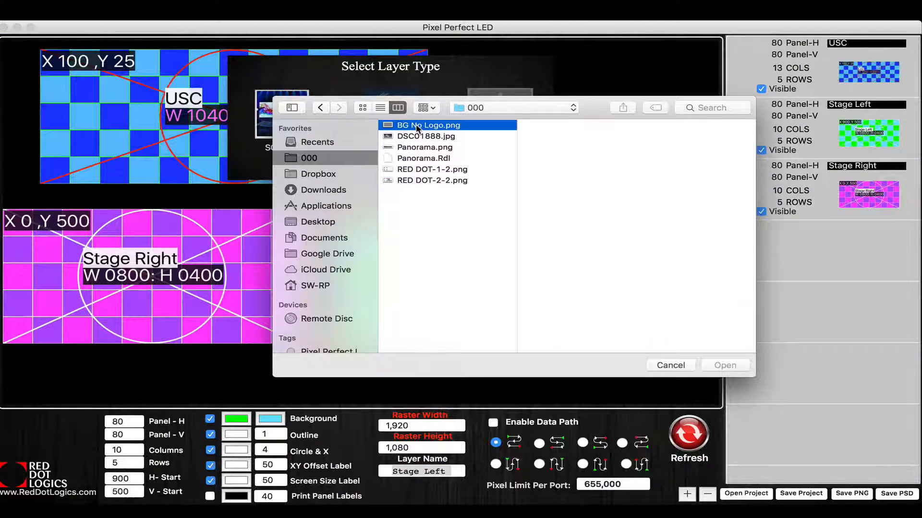
double_click(415, 125)
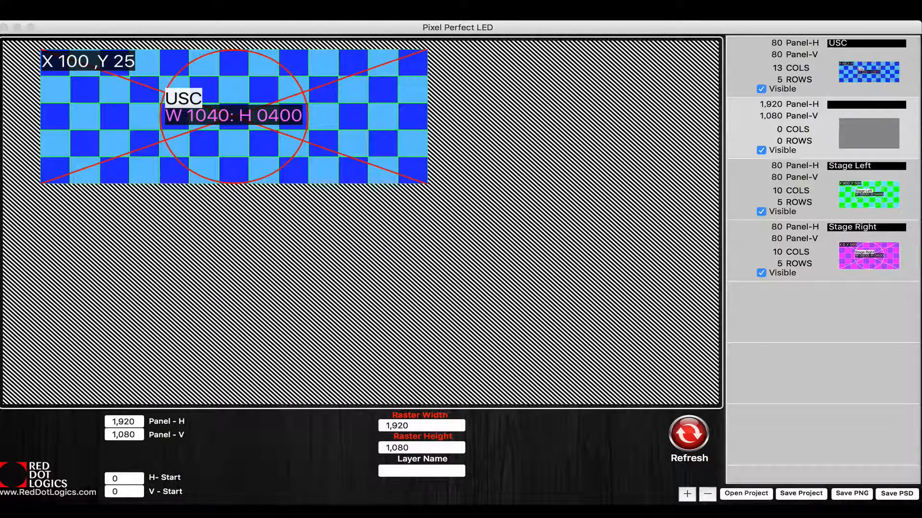
Move the background image layer below Stage Right in the layer order and refresh the canvas.
left_click(875, 126)
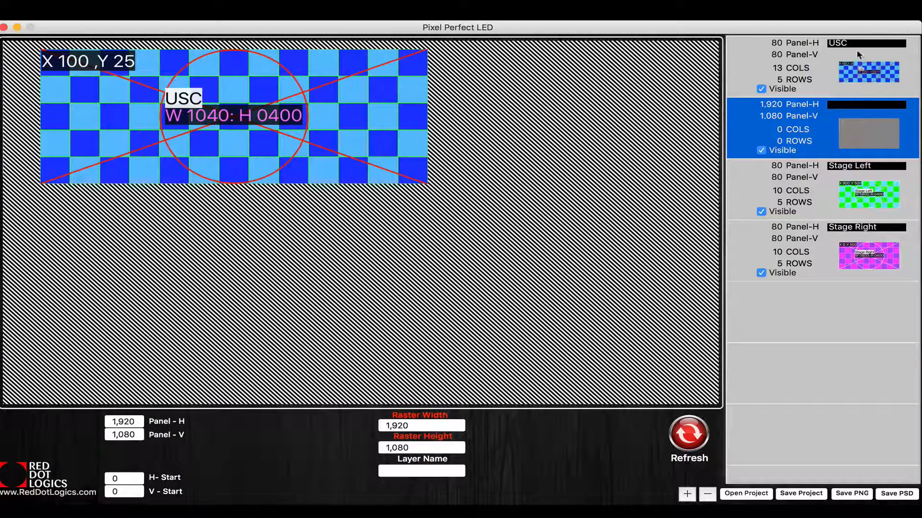
left_click(859, 78)
left_click(857, 182)
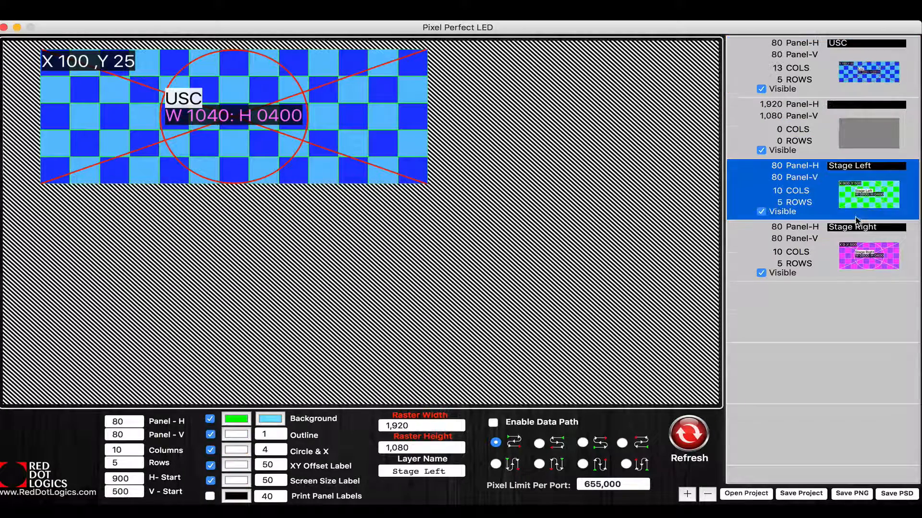
left_click(857, 257)
left_click_drag(865, 123, 863, 312)
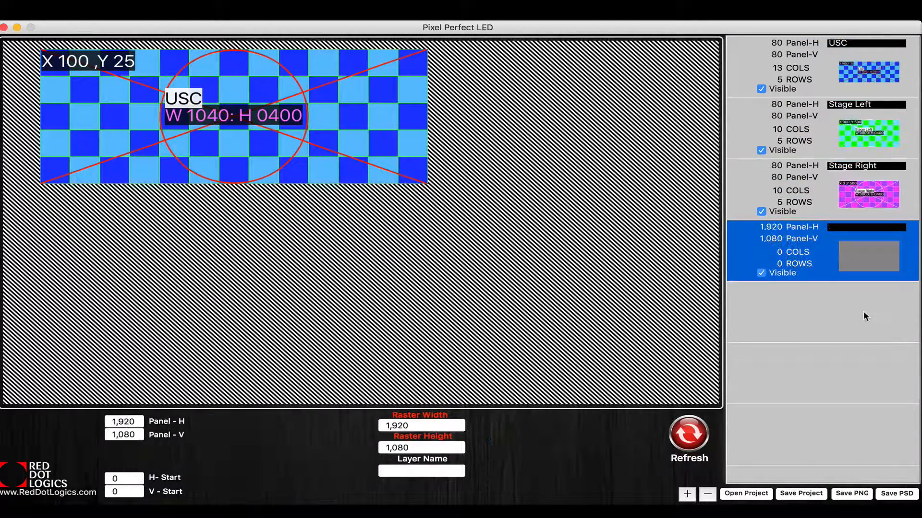
left_click(683, 449)
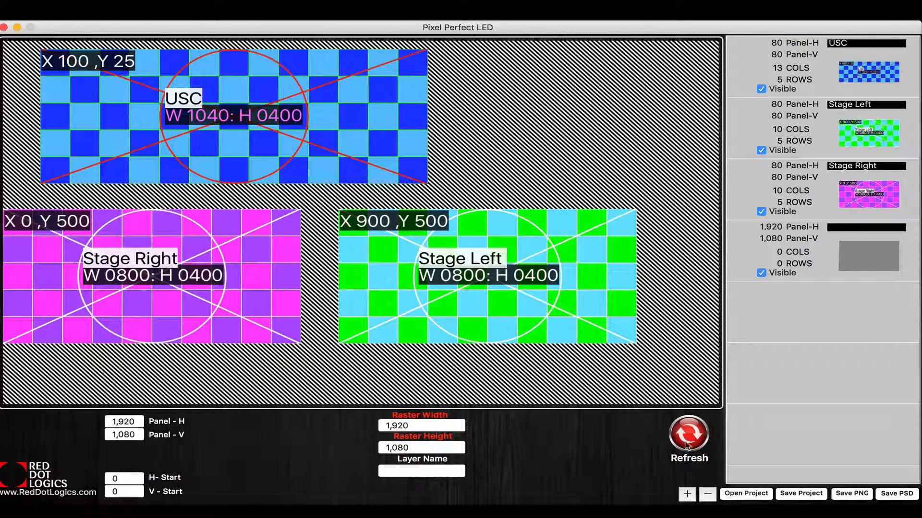
Try a horizontal size of 1000 on the background image layer and set it back to 1920.
left_click(858, 250)
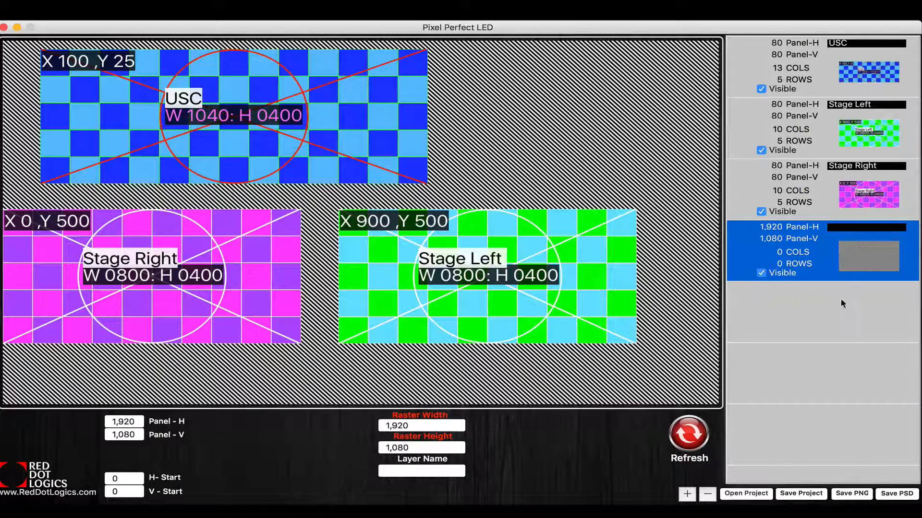
left_click(408, 425)
left_click(422, 448)
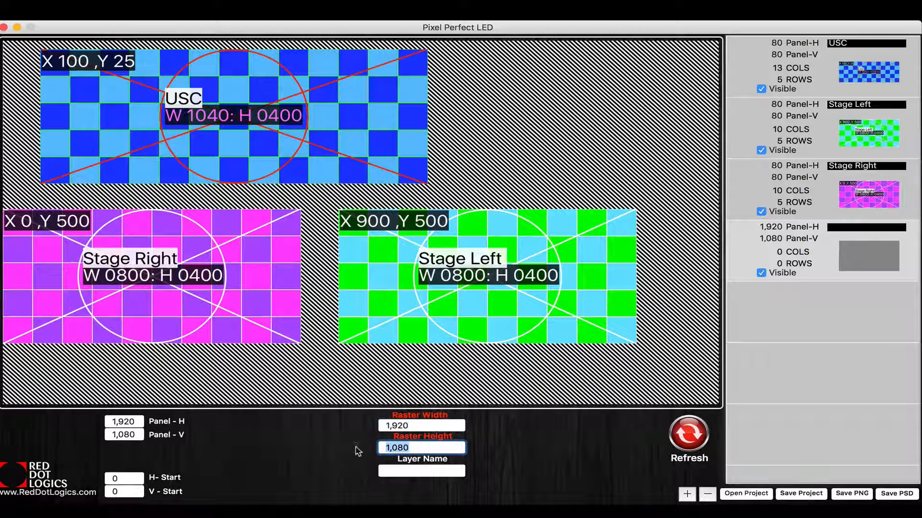
left_click(115, 422)
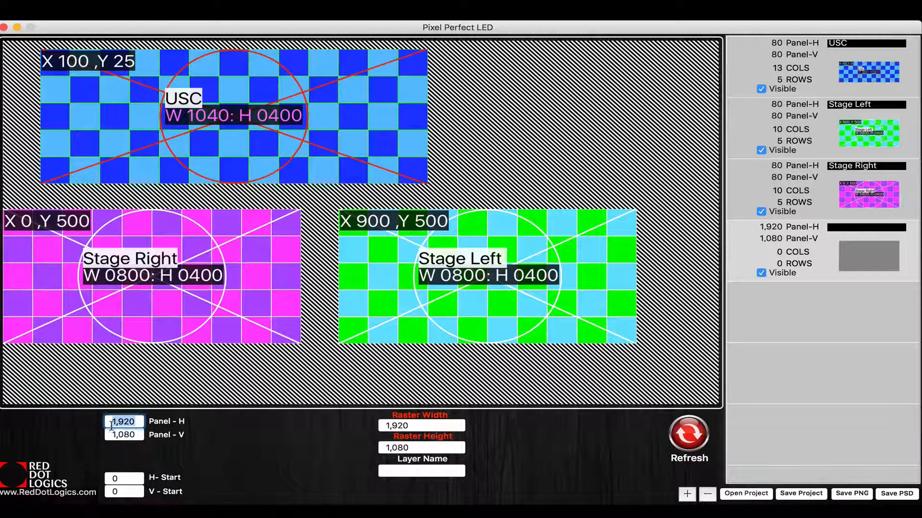
key("Tab")
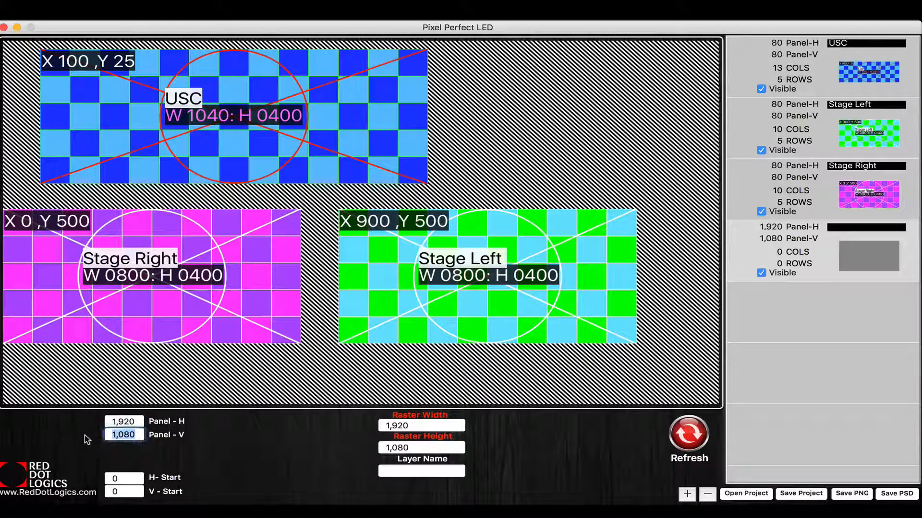
left_click(140, 422)
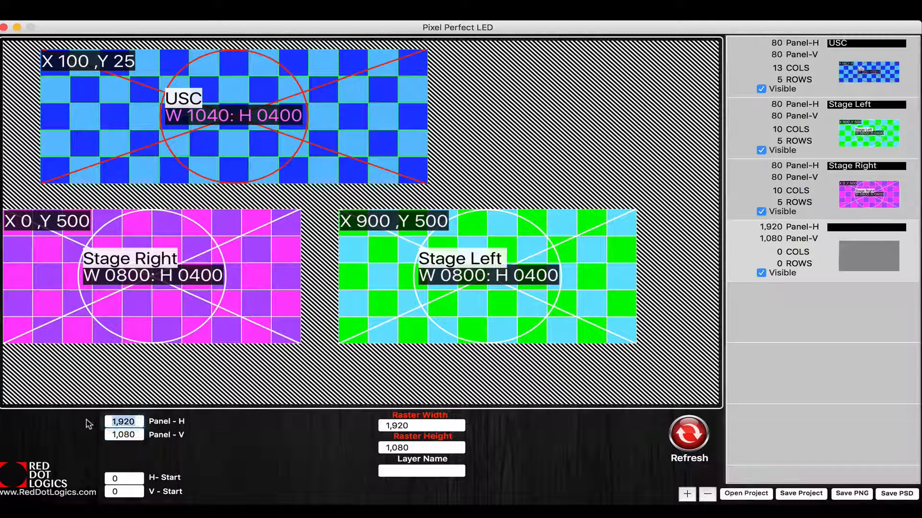
type("1000")
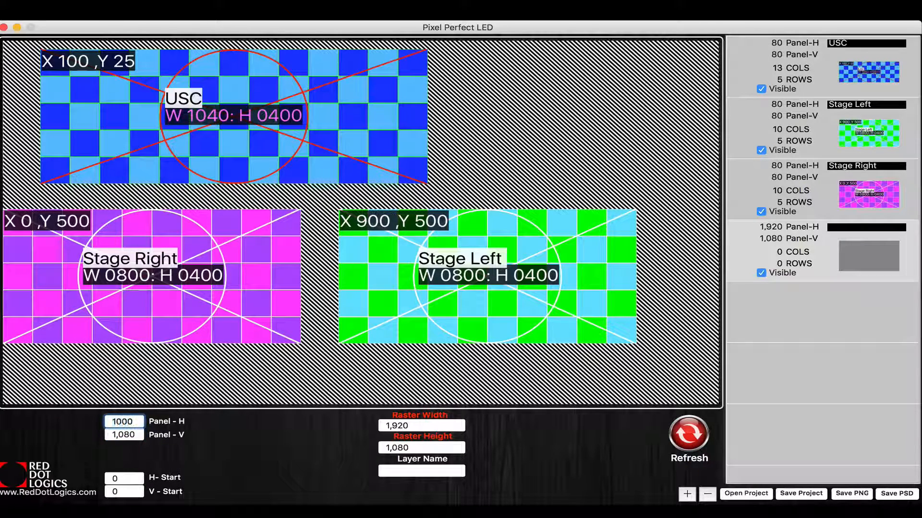
key("Return")
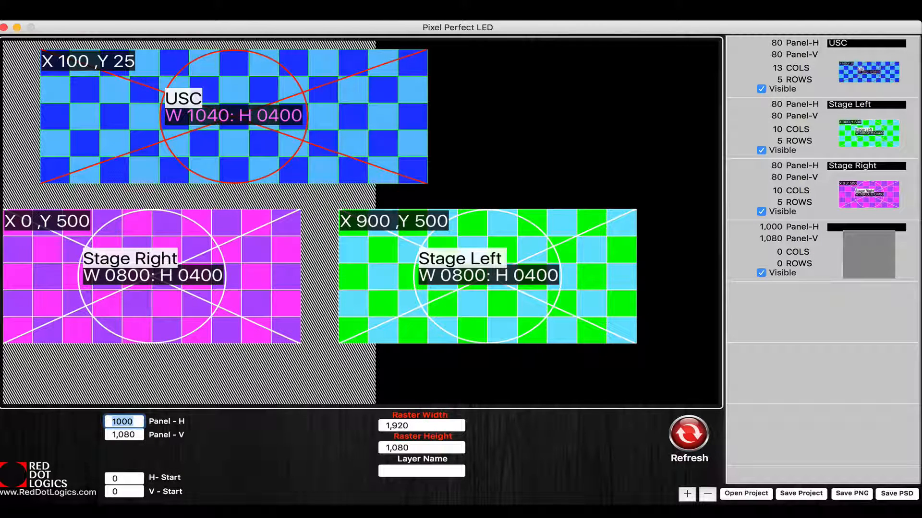
type("1920")
key("Return")
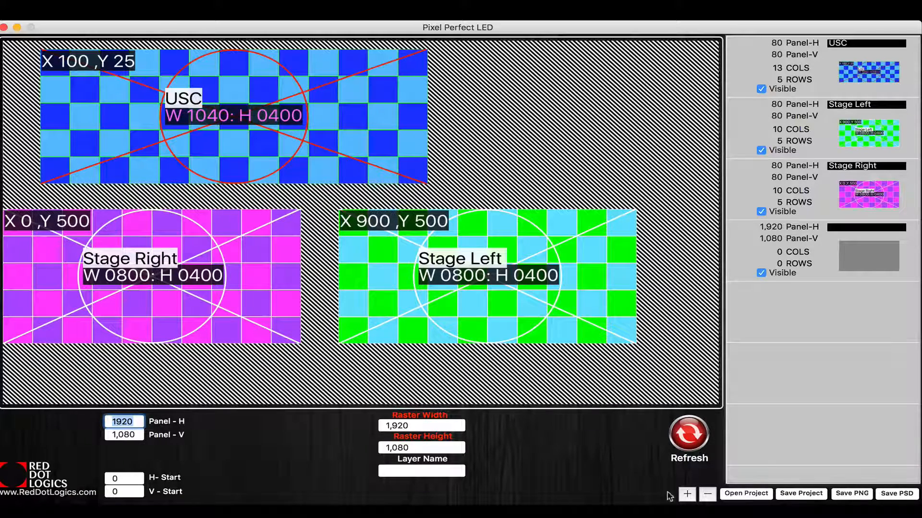
Add another image file layer using RED DOT-1-2.png from the 000 folder.
left_click(688, 496)
left_click(394, 123)
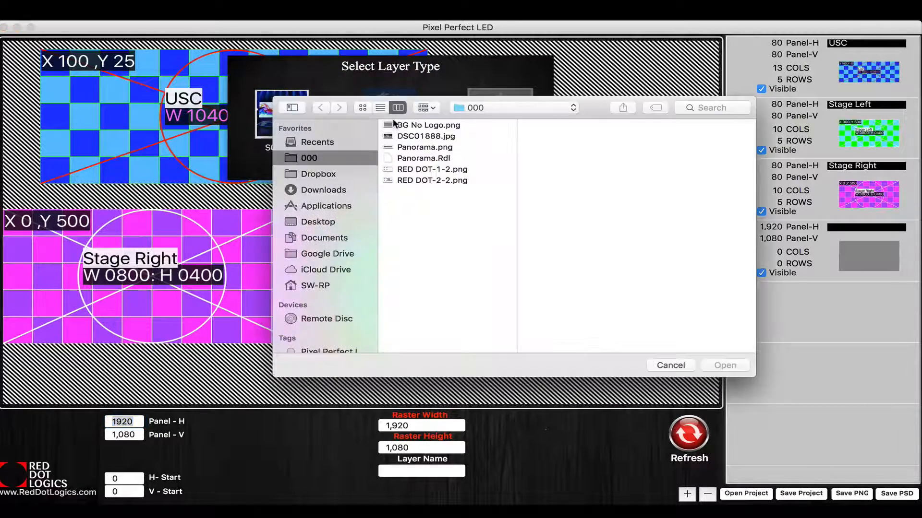
left_click(430, 179)
right_click(430, 168)
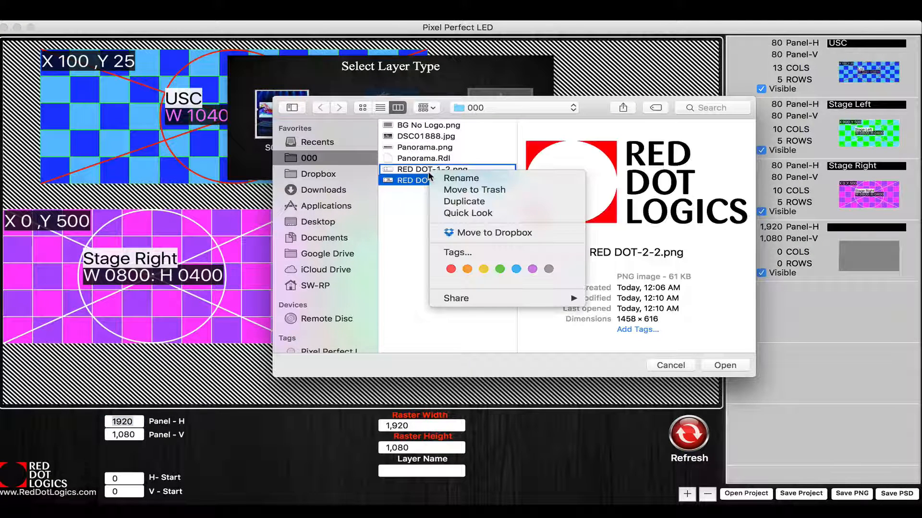
left_click(413, 171)
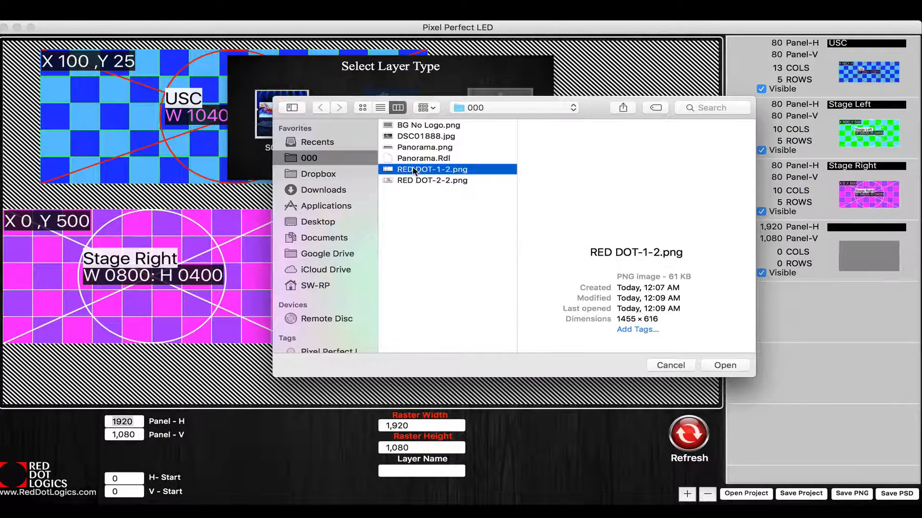
double_click(414, 170)
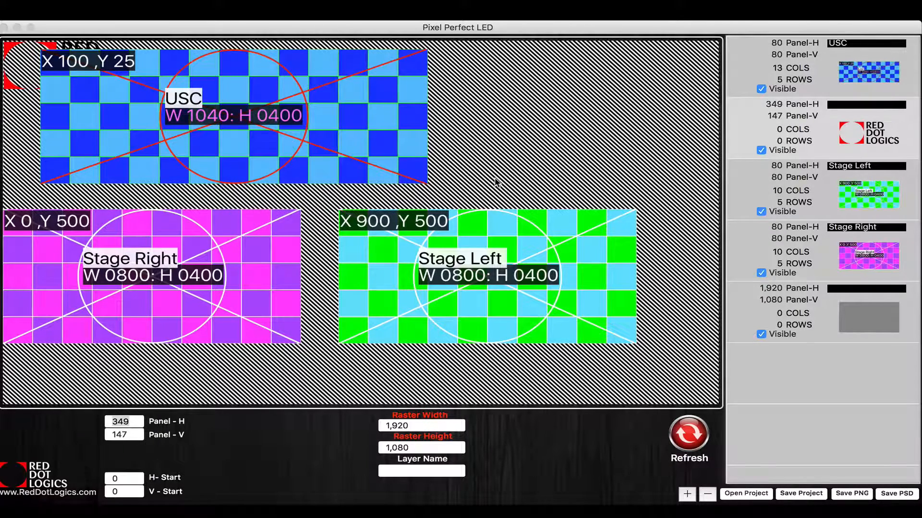
Position the Red Dot Logics logo image layer at a horizontal start of 1300 and a vertical start of 100.
left_click(852, 139)
left_click(860, 72)
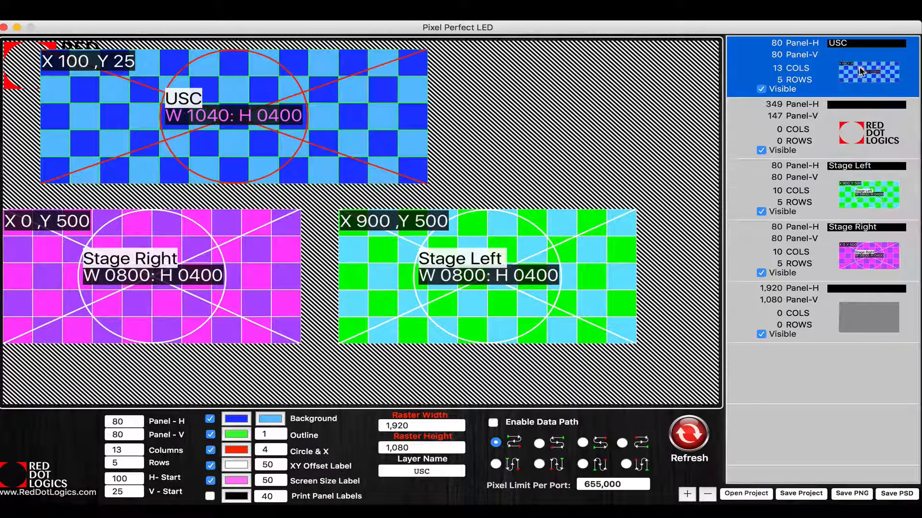
left_click(859, 130)
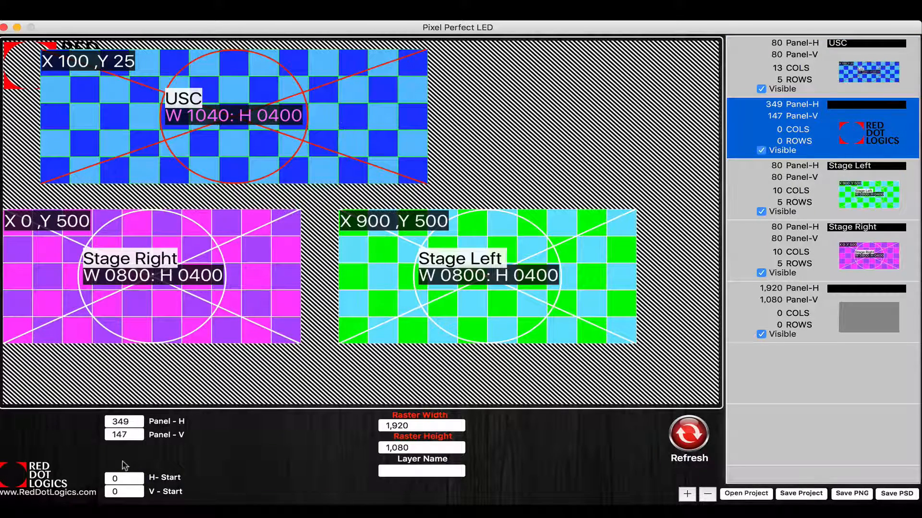
left_click(129, 476)
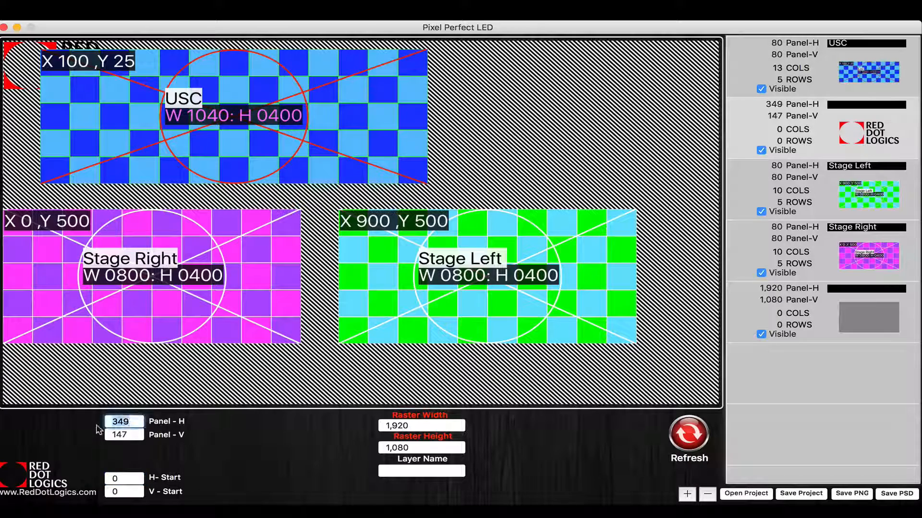
key("Tab")
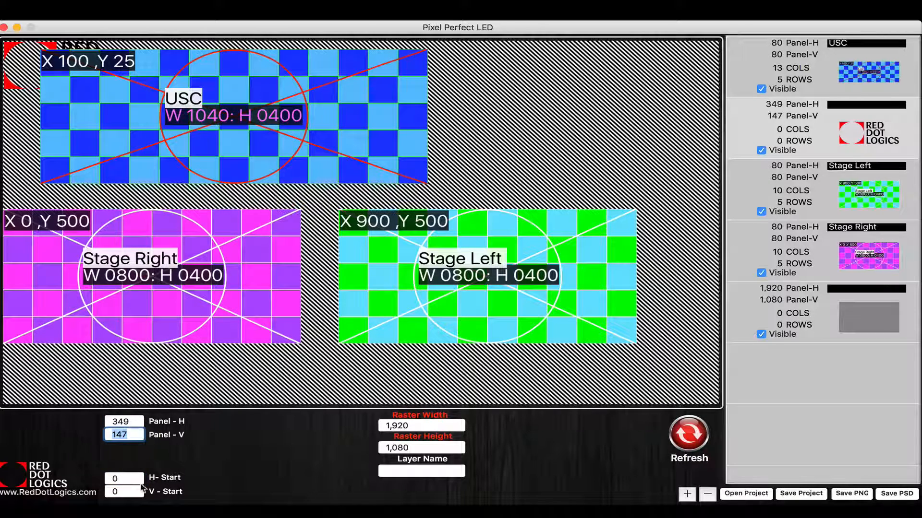
key("Tab")
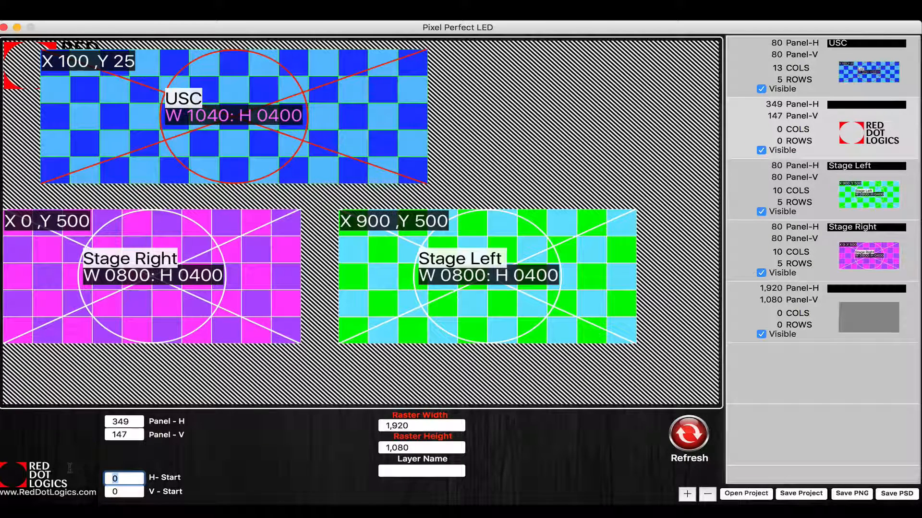
type("1300")
key("Return")
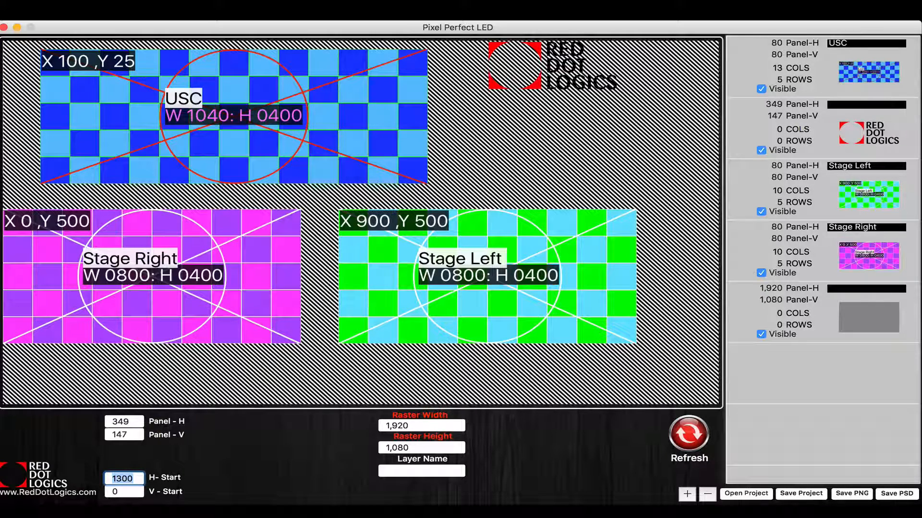
key("Tab")
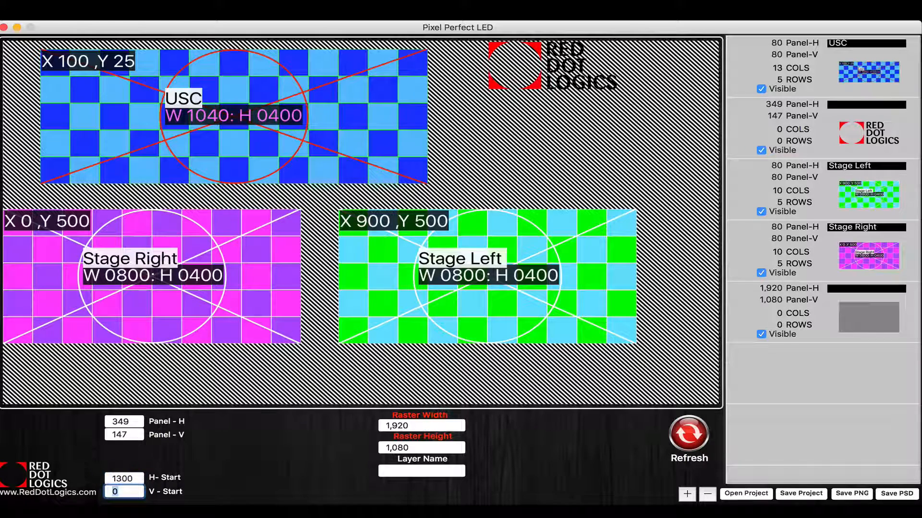
type("100")
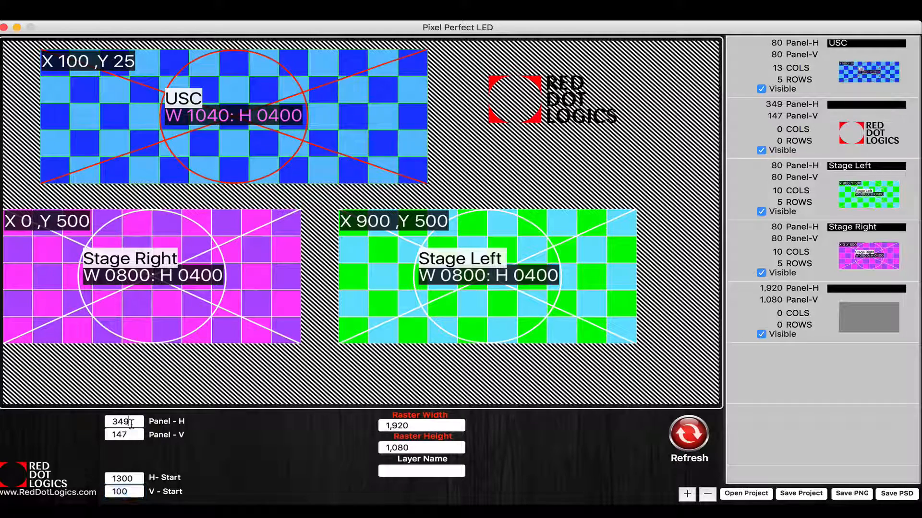
Resize the logo image layer to 400 horizontal by 180 vertical.
left_click_drag(129, 425, 106, 423)
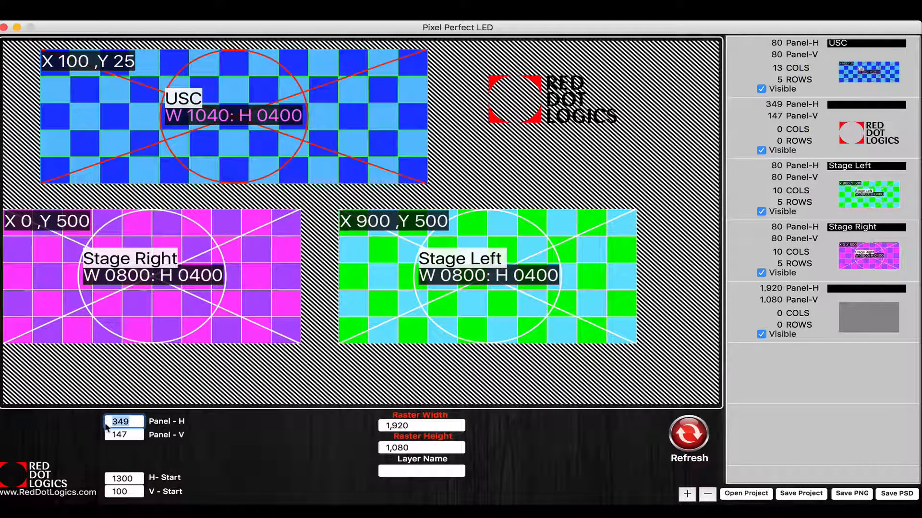
type("400")
key("Tab")
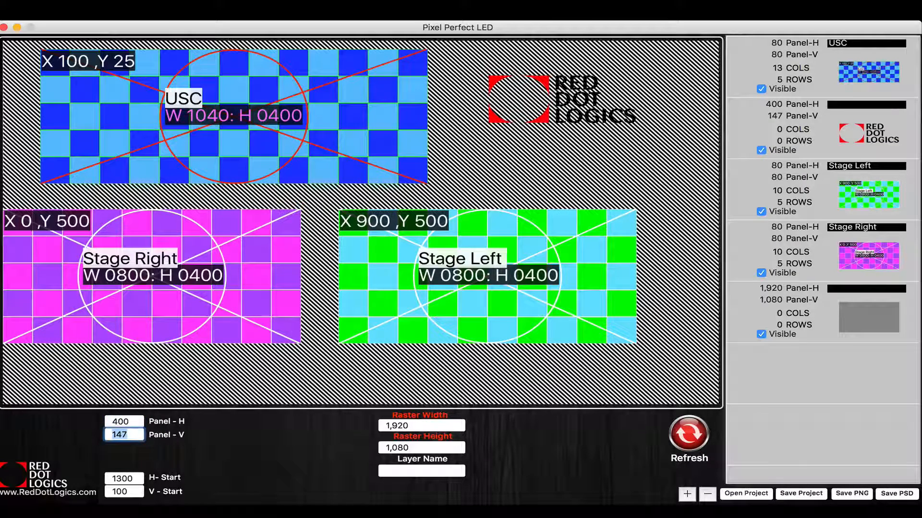
type("180")
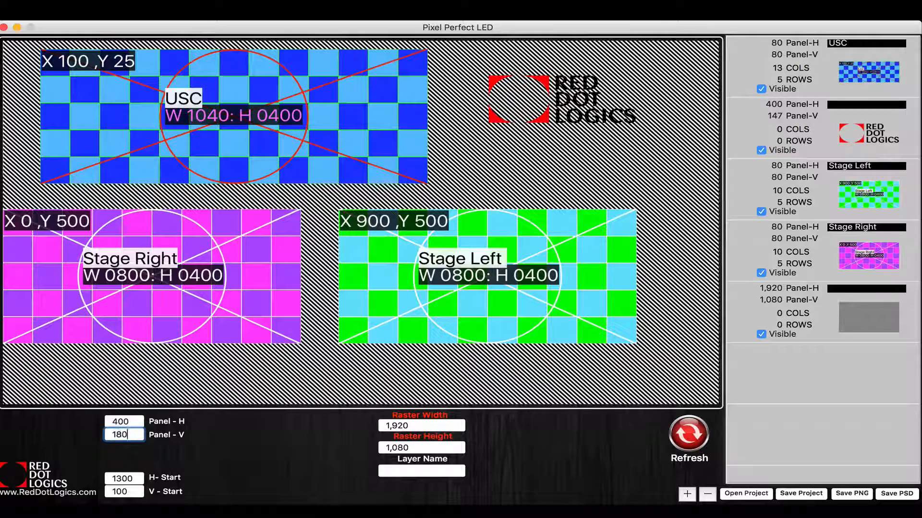
key("Return")
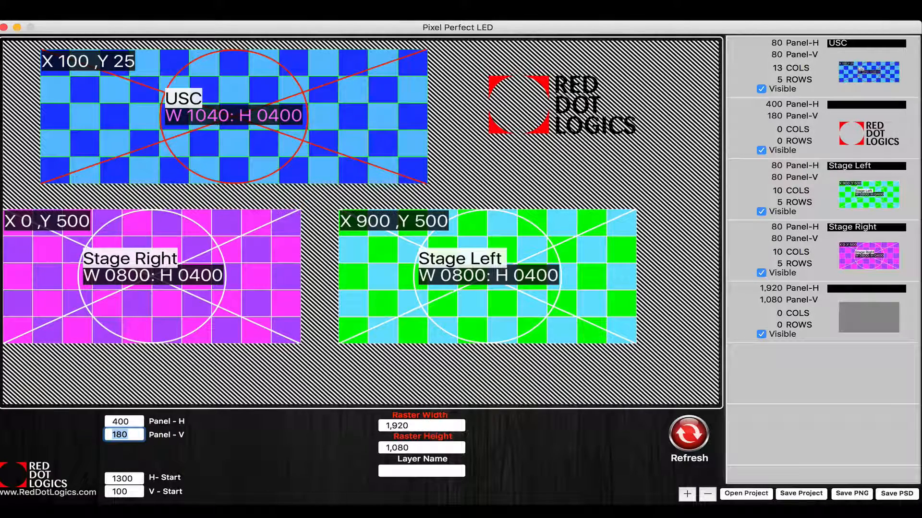
Export the test pattern as a PNG named Example 1 in the 000 folder and copy the file name for reuse.
left_click(859, 494)
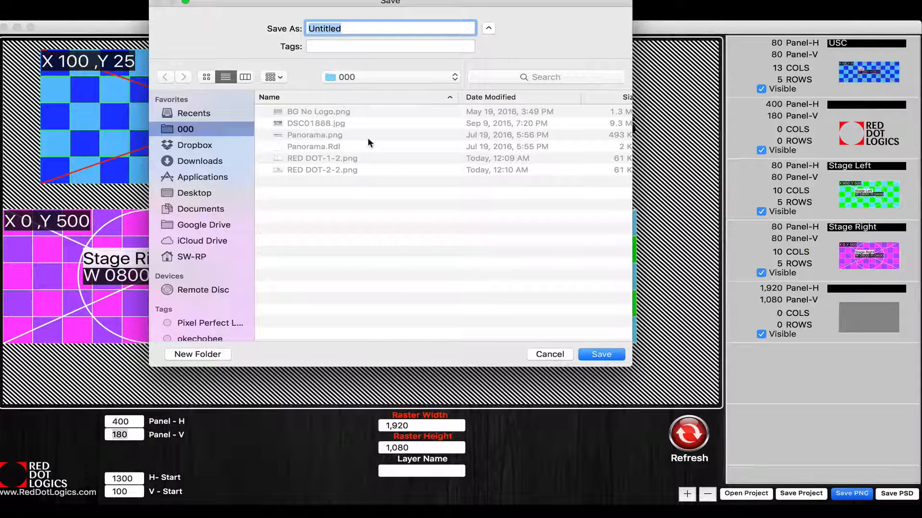
type("Example 1")
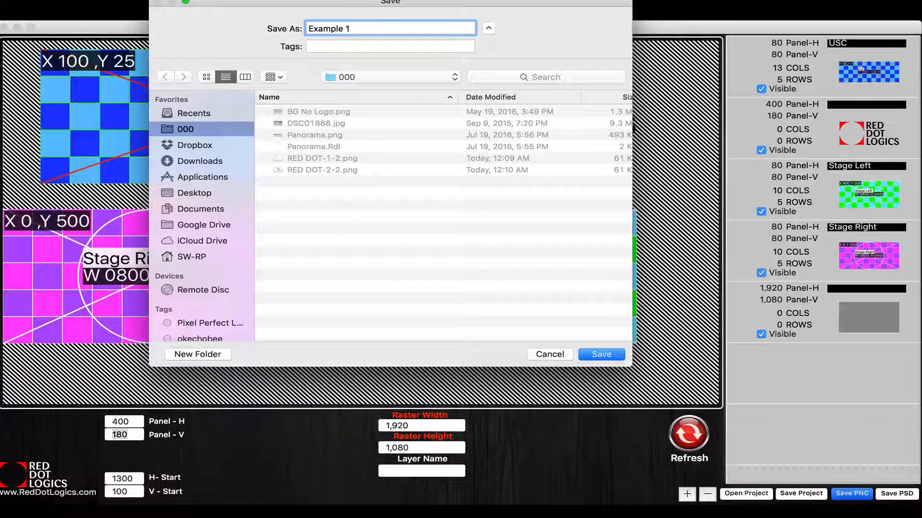
key("super+a")
key("super+c")
key("Return")
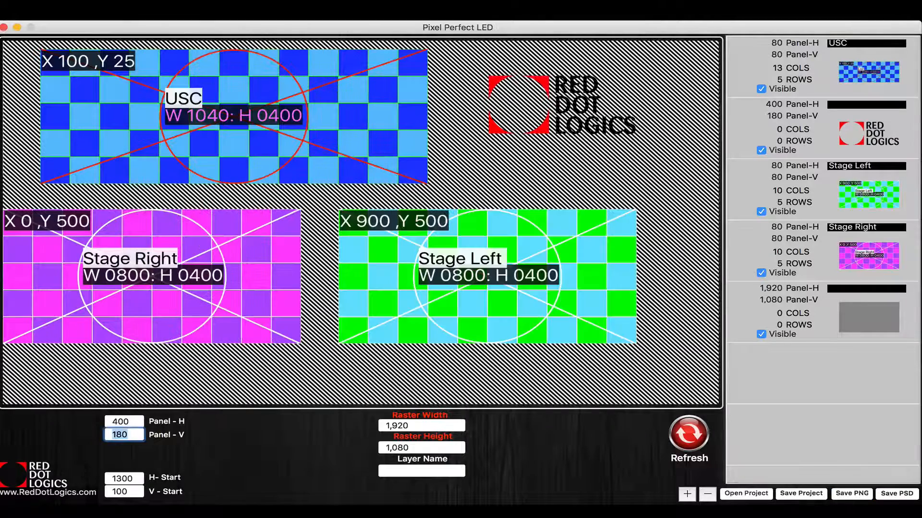
Export the test pattern as a PSD named Example 1 in the 000 folder.
left_click(896, 494)
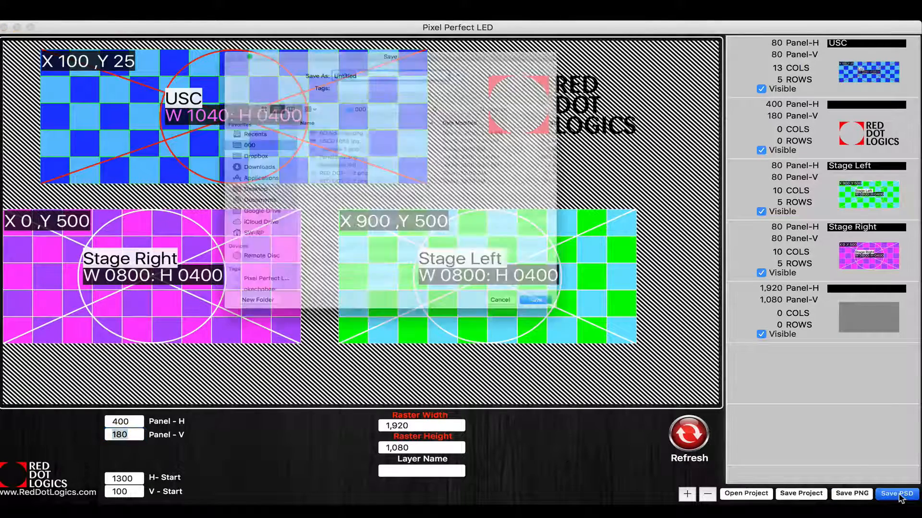
type("Example 1")
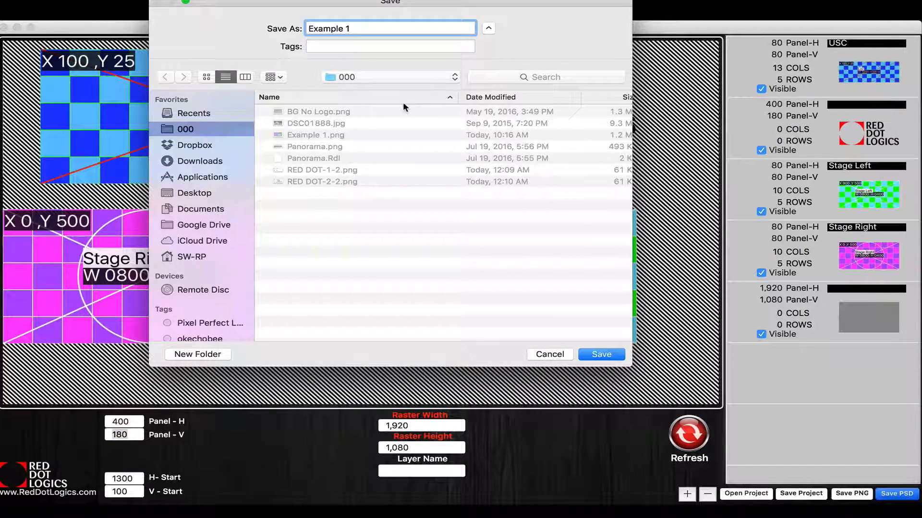
key("Return")
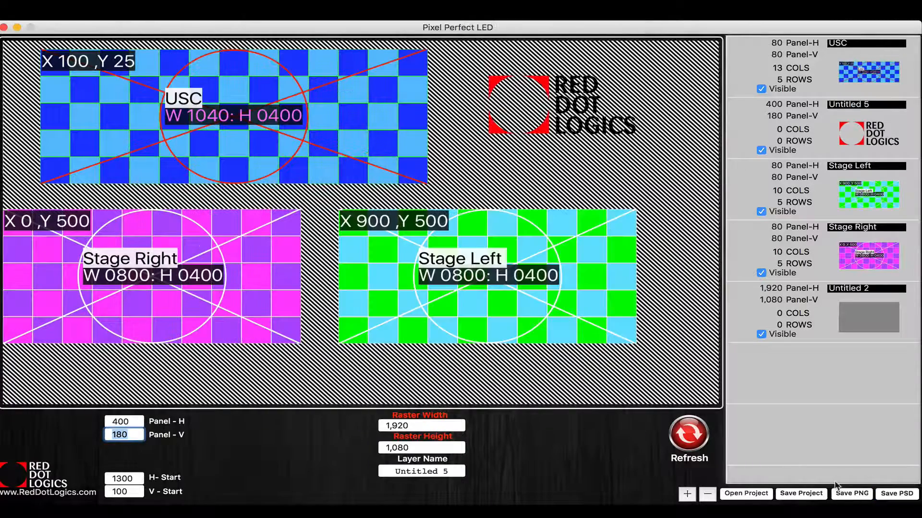
Save the project as Example 1 in the 000 folder.
left_click(795, 496)
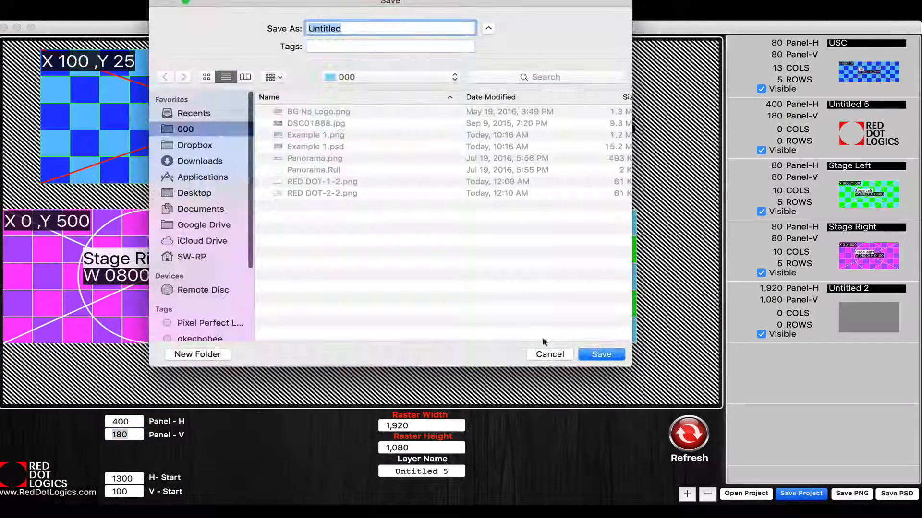
key("super+v")
key("Return")
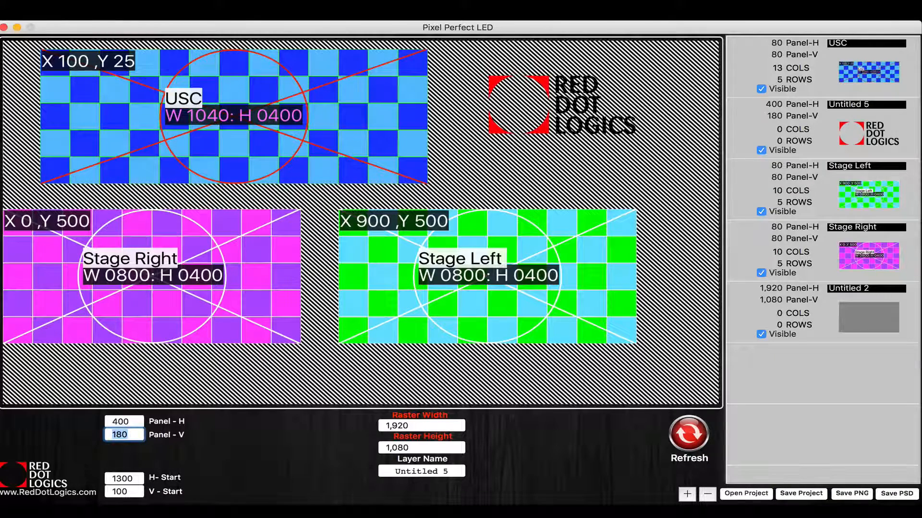
Switch to Finder and check the Example 1 PNG, PSD and Rdl files in the 000 folder.
key("super+Tab")
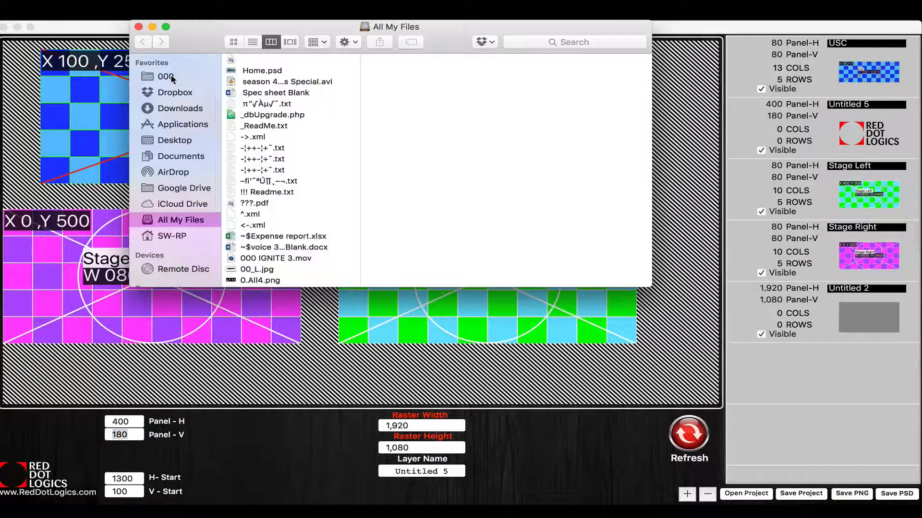
left_click(186, 78)
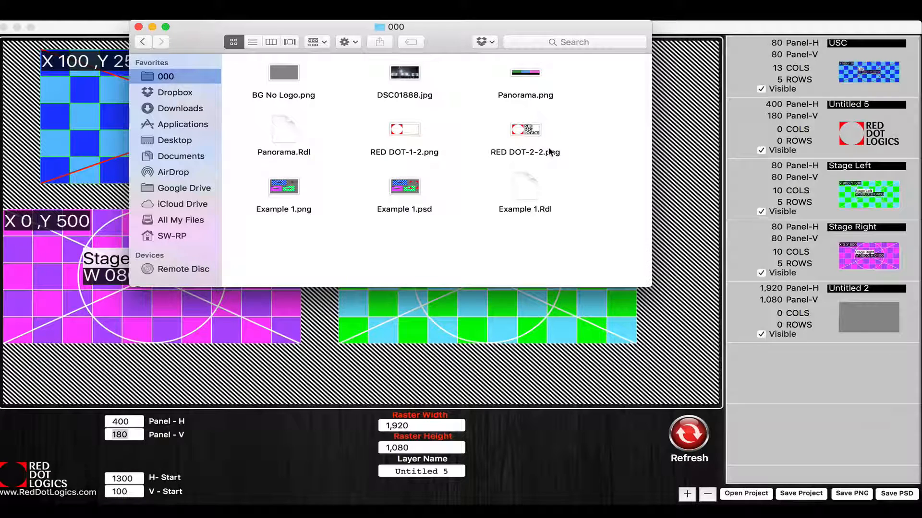
left_click(282, 198)
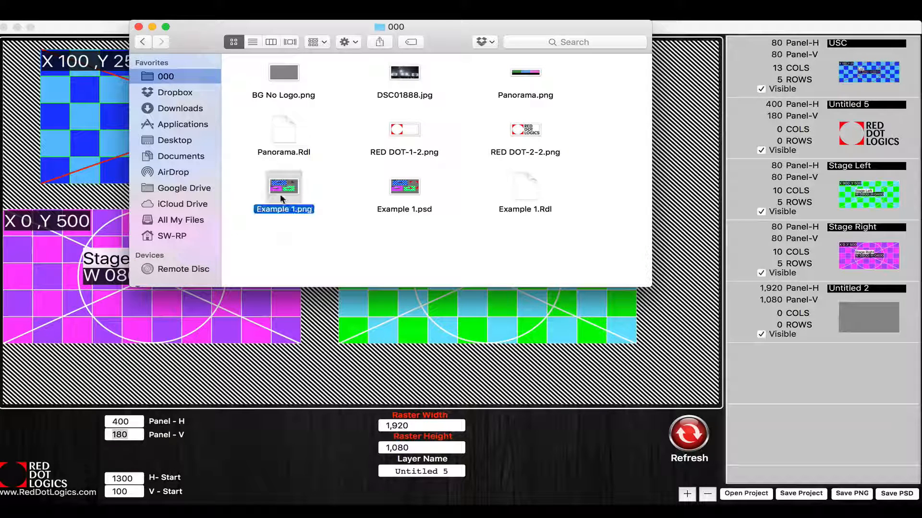
left_click(410, 195)
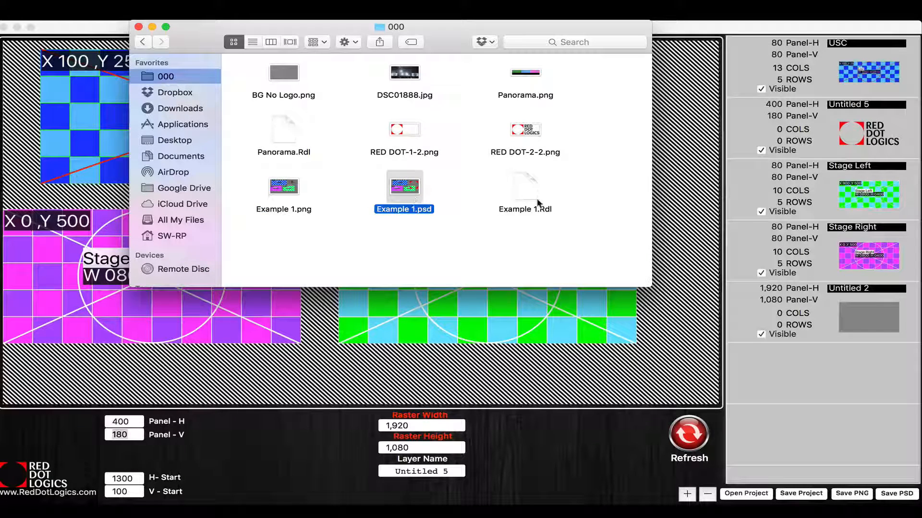
left_click(523, 187)
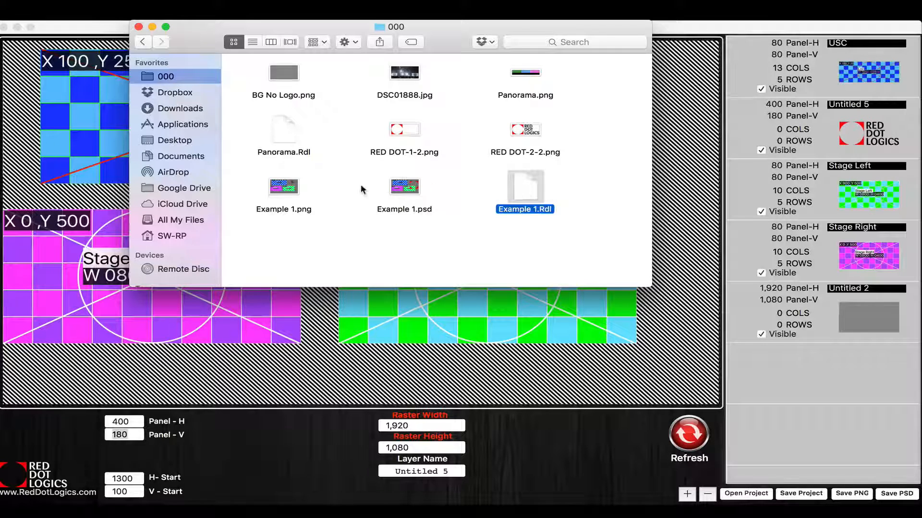
left_click(276, 192)
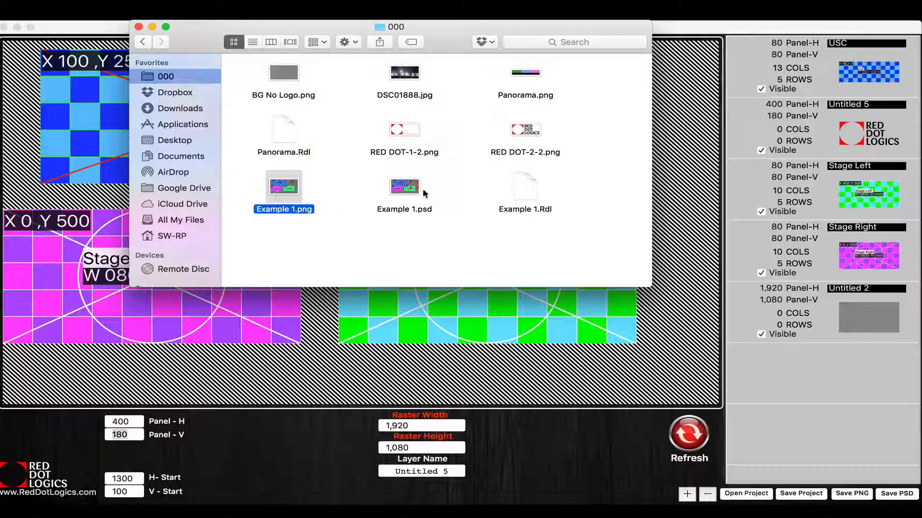
left_click(407, 190)
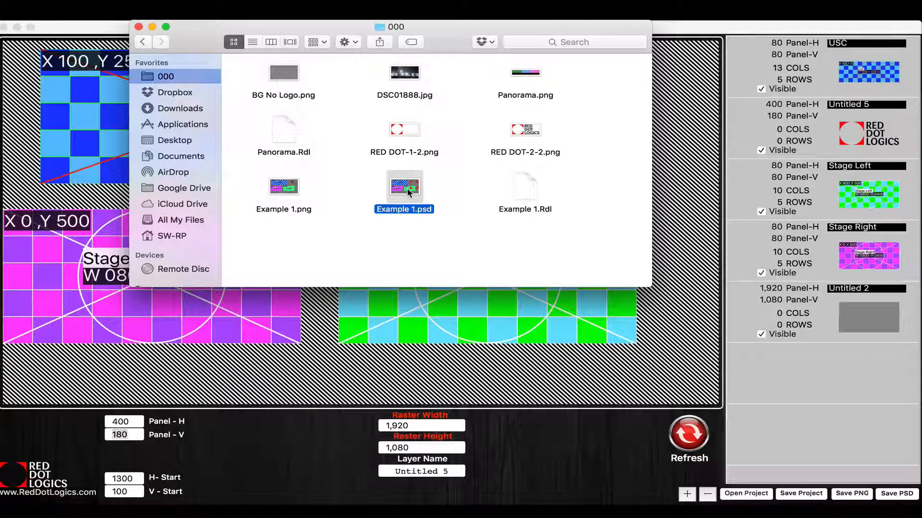
left_click(521, 190)
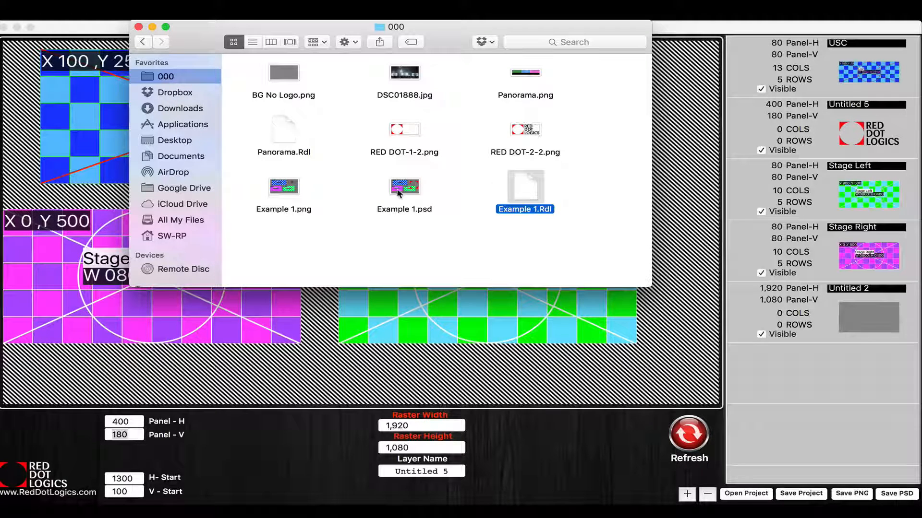
Quit Pixel Perfect LED and reopen the saved Example 1.Rdl project from the 000 folder.
left_click(536, 407)
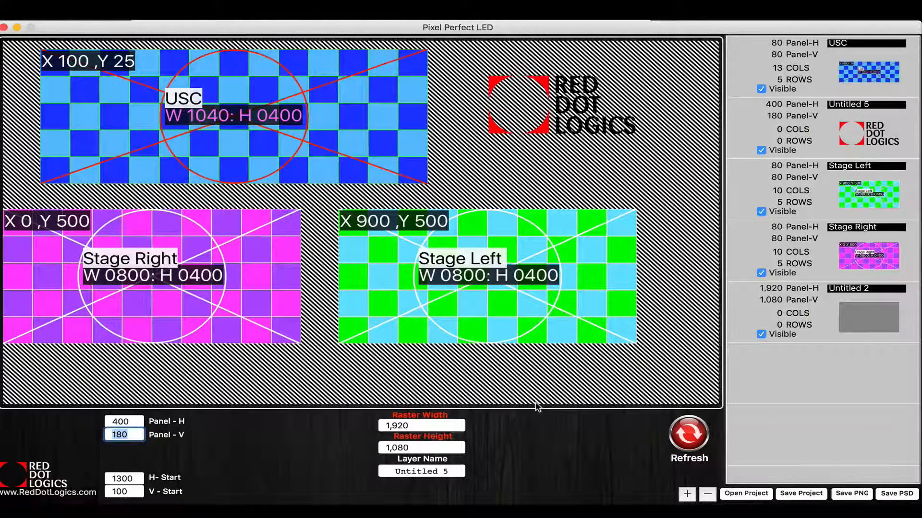
key("super+q")
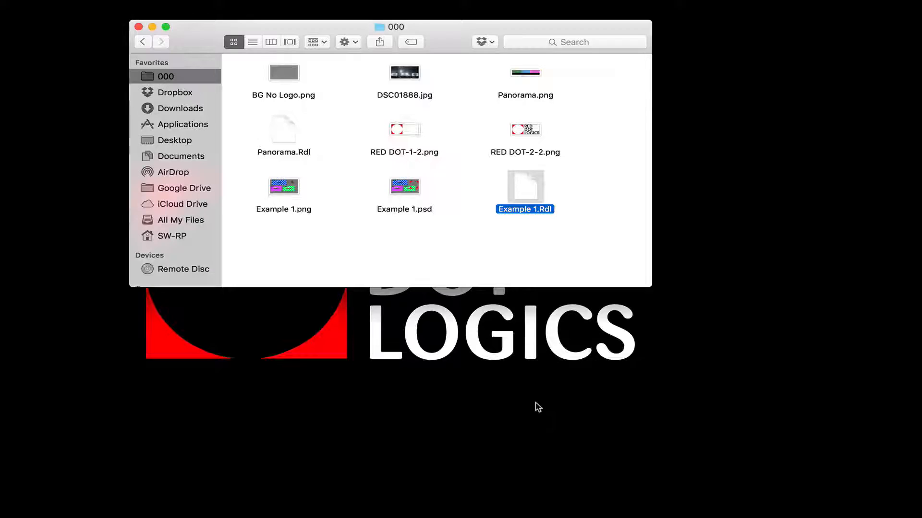
left_click(524, 244)
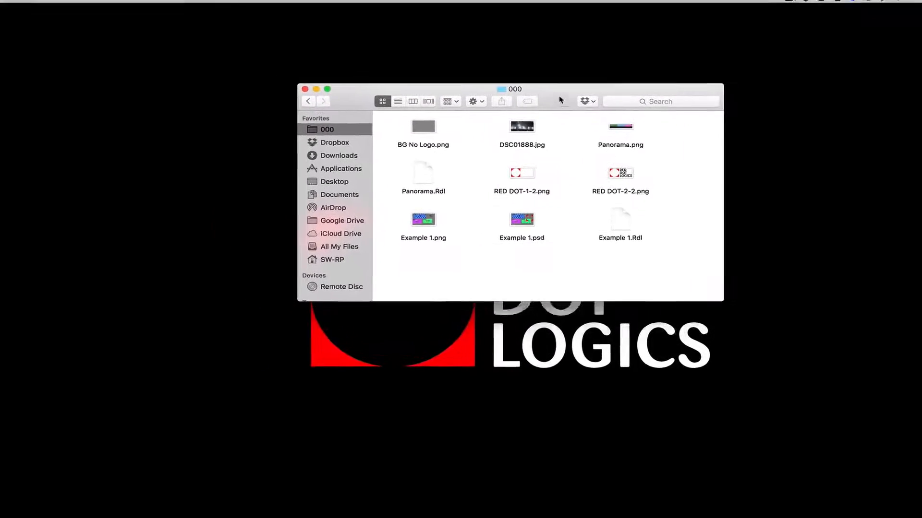
double_click(626, 146)
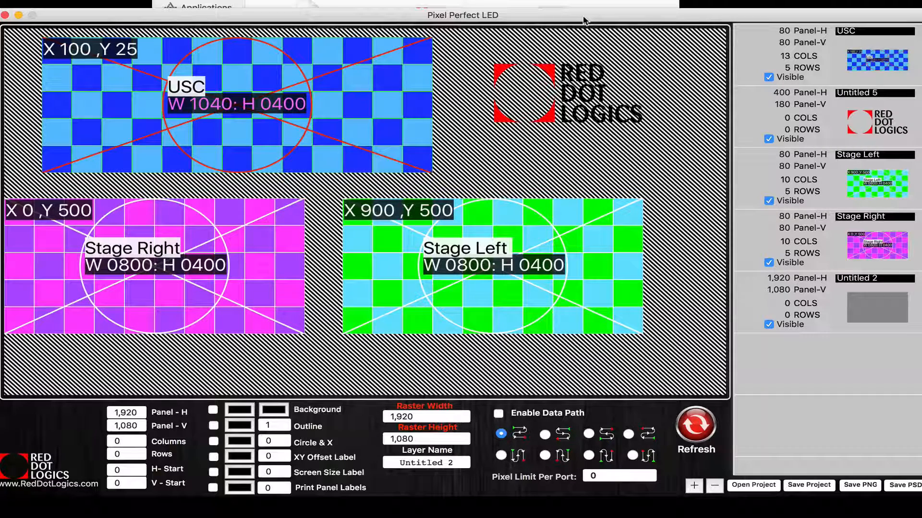
On the USC screen, turn off the circle and X, XY offset label and screen size label, and turn on the panel labels.
left_click(878, 66)
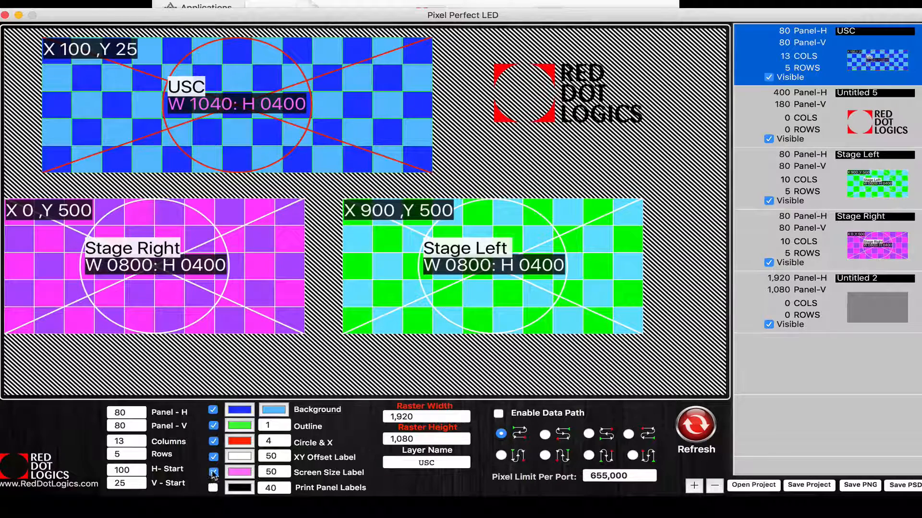
left_click(214, 473)
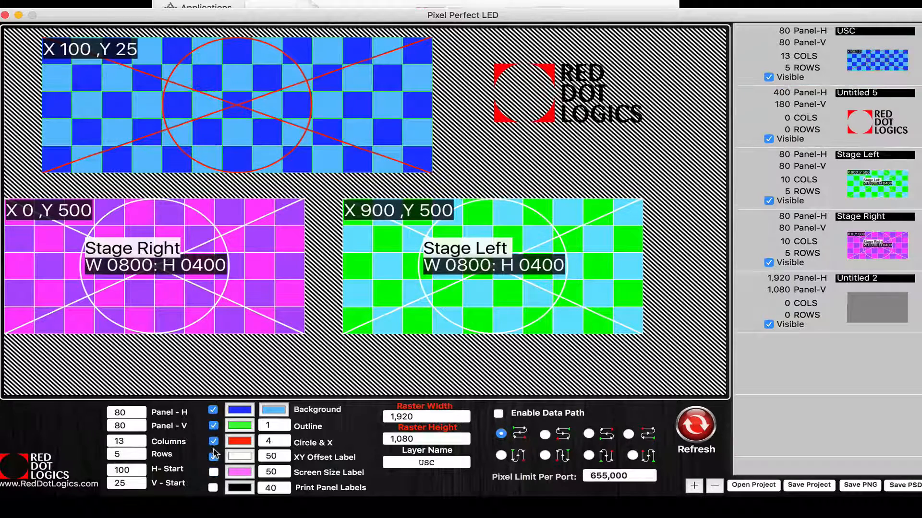
left_click(213, 457)
left_click(213, 442)
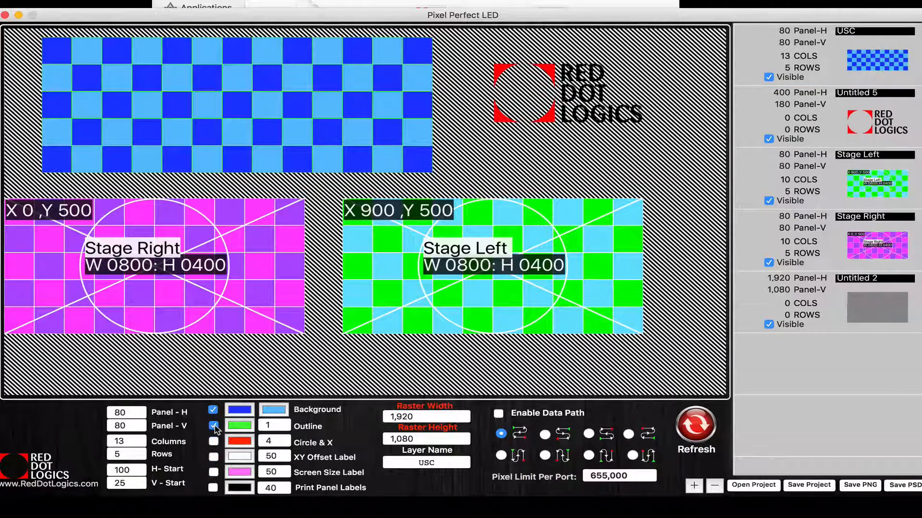
left_click(213, 426)
left_click(214, 426)
left_click(213, 488)
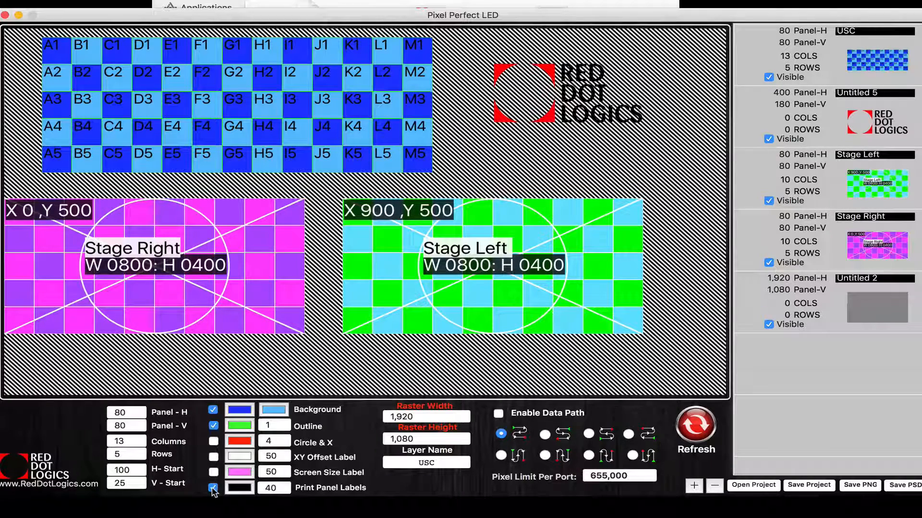
Recolour the USC screen's panel labels magenta.
left_click(272, 488)
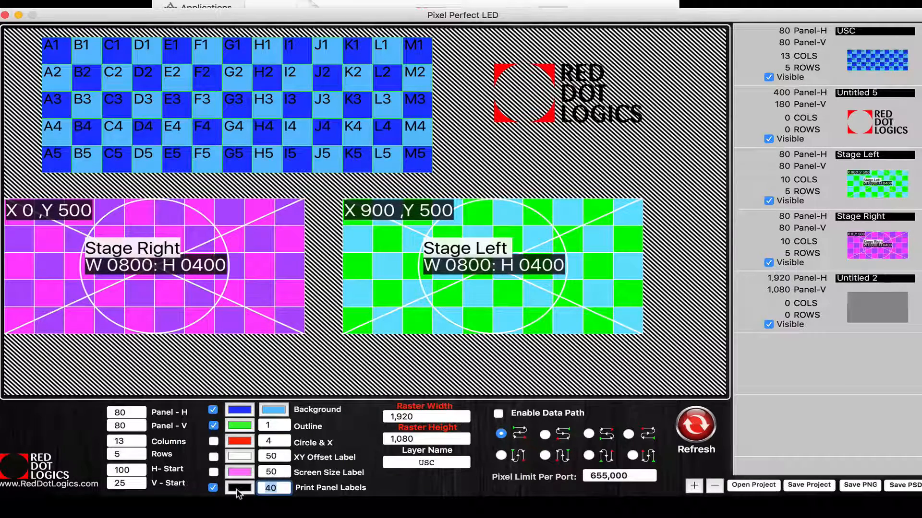
left_click(238, 489)
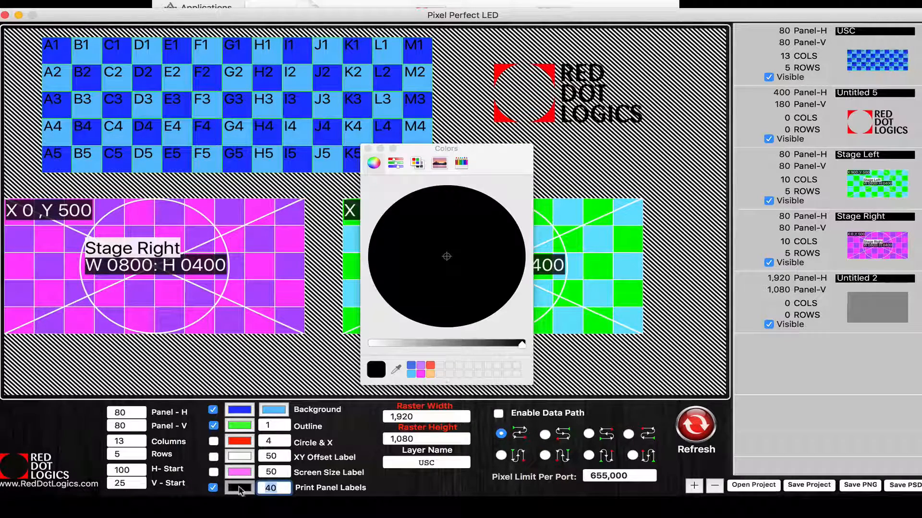
left_click(371, 344)
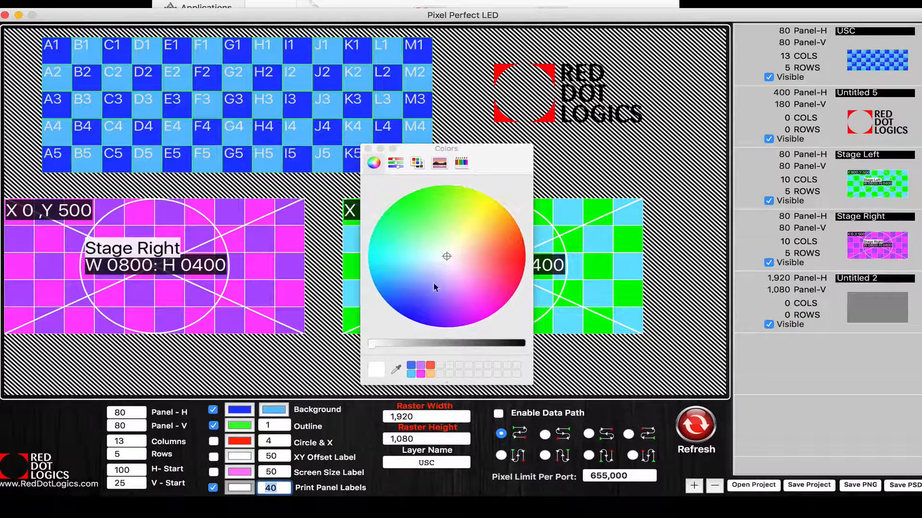
left_click_drag(450, 291, 477, 315)
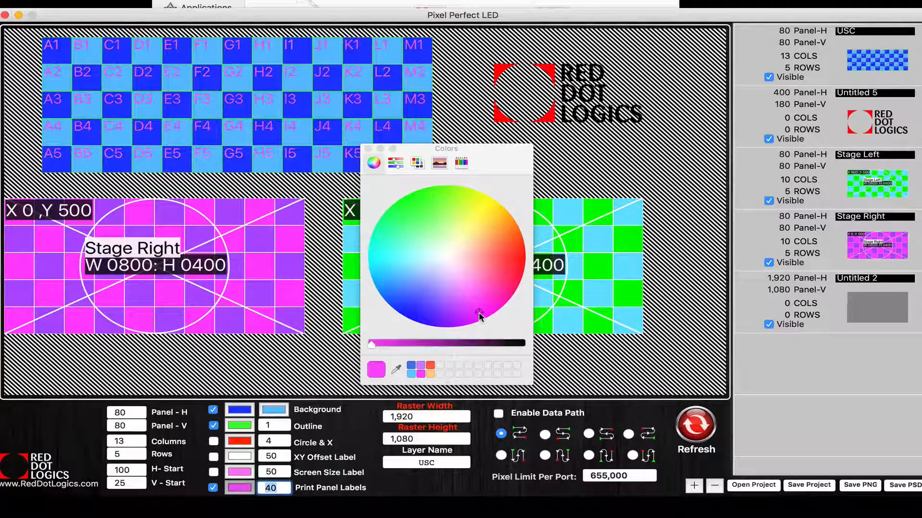
left_click(368, 148)
On the Stage Left screen, replace the circle, XY offset and screen size labels with panel labels at size 50.
left_click(799, 171)
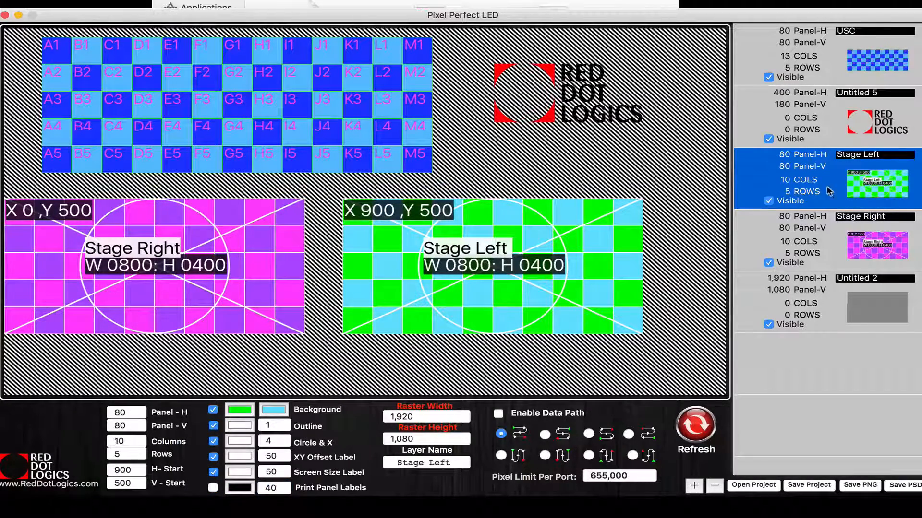
left_click(213, 441)
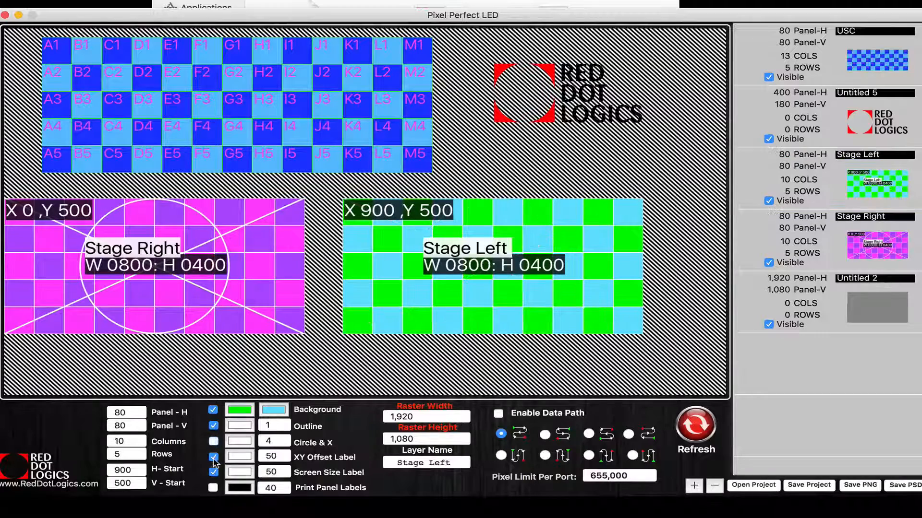
left_click(213, 457)
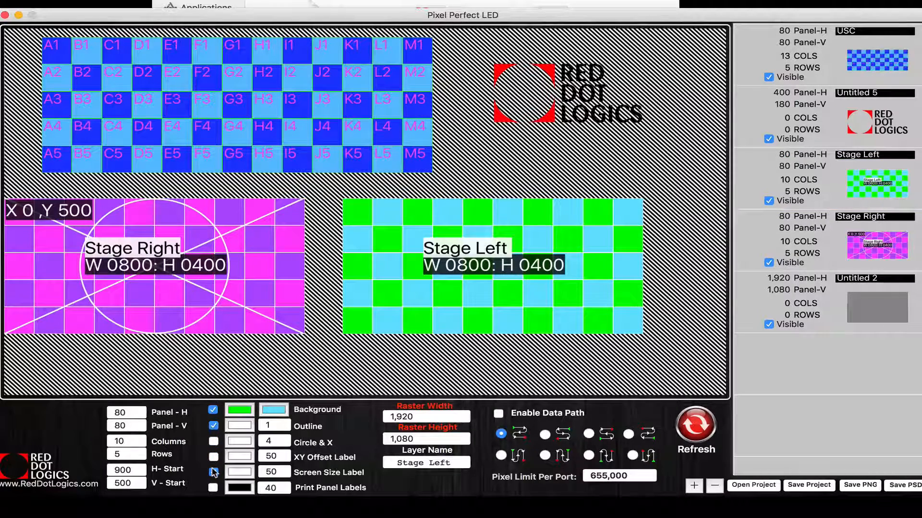
left_click(213, 472)
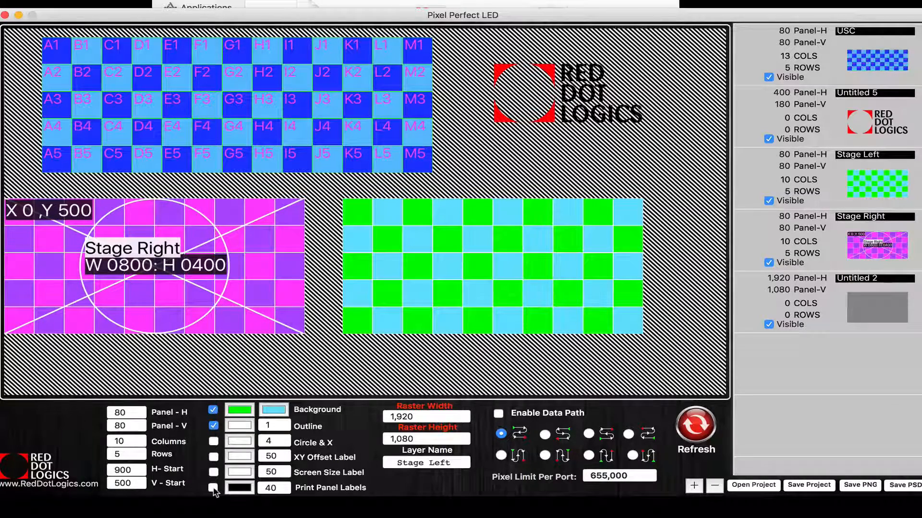
left_click(213, 487)
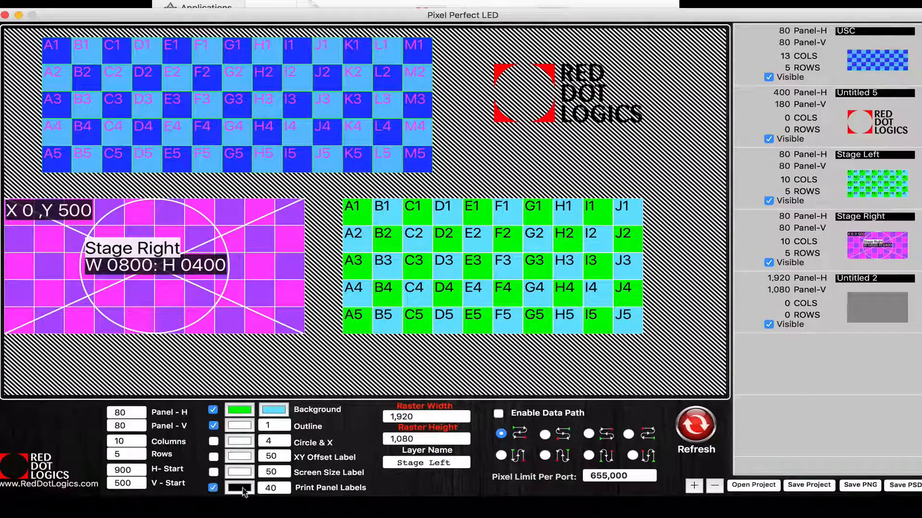
left_click(284, 489)
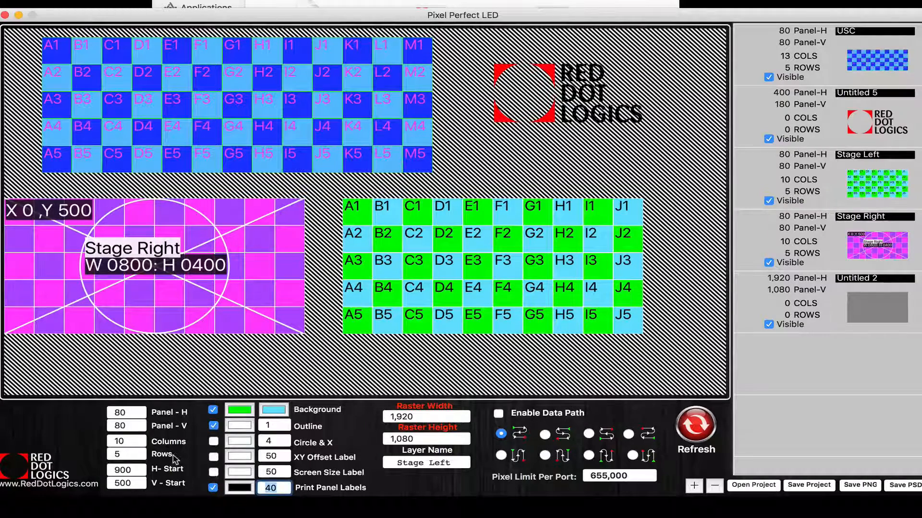
type("50")
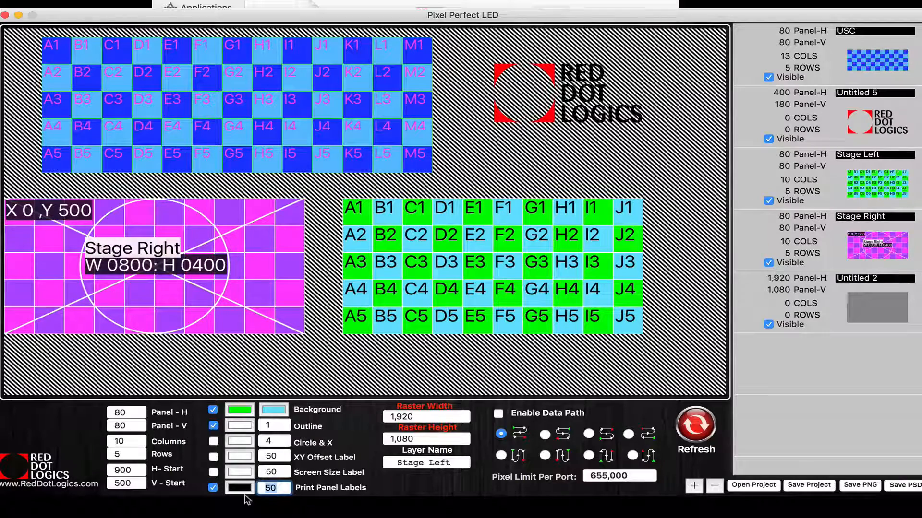
On the Stage Right screen, replace the circle, XY offset and screen size labels with panel labels.
left_click(838, 249)
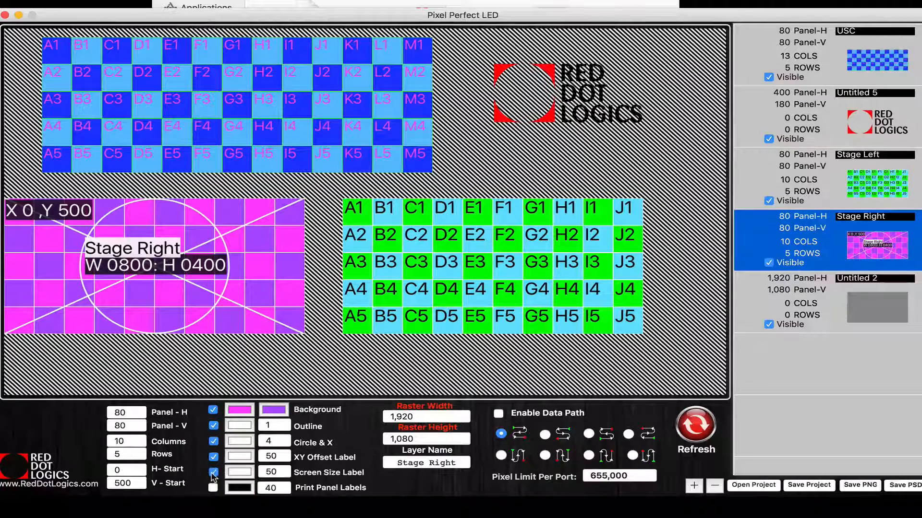
left_click(212, 473)
left_click(213, 457)
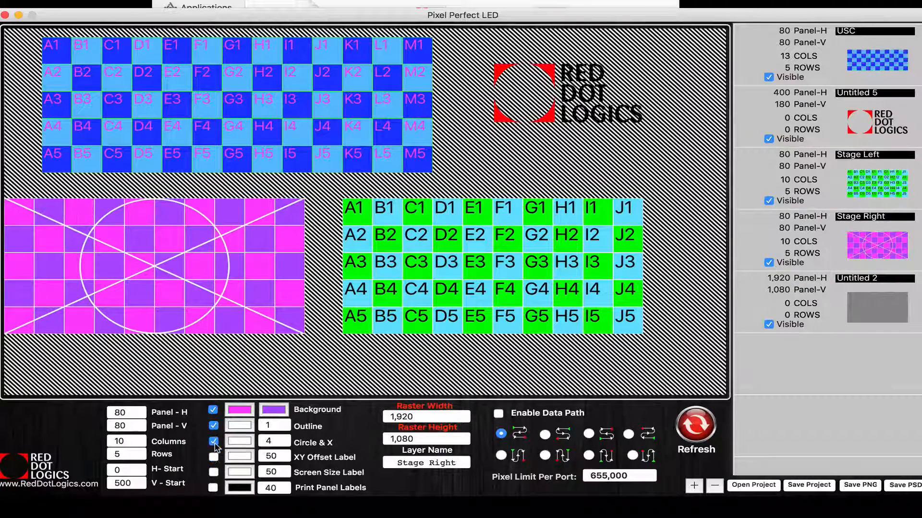
left_click(213, 442)
left_click(213, 487)
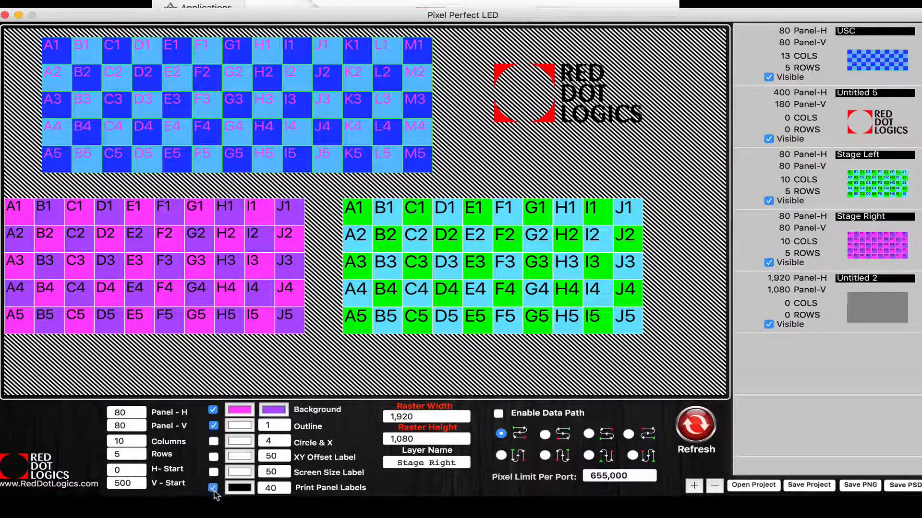
Make the Stage Right panel labels white and set their size to 50.
left_click(240, 488)
left_click_drag(390, 344, 321, 333)
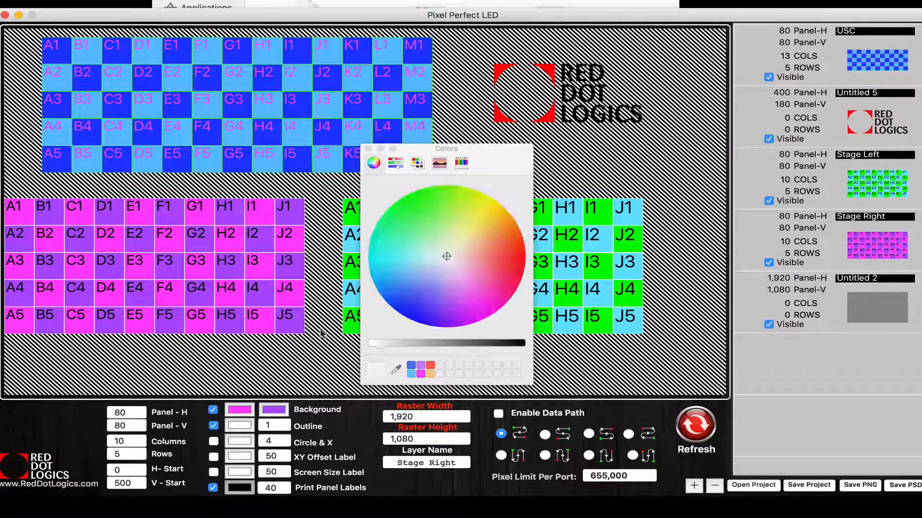
left_click(368, 148)
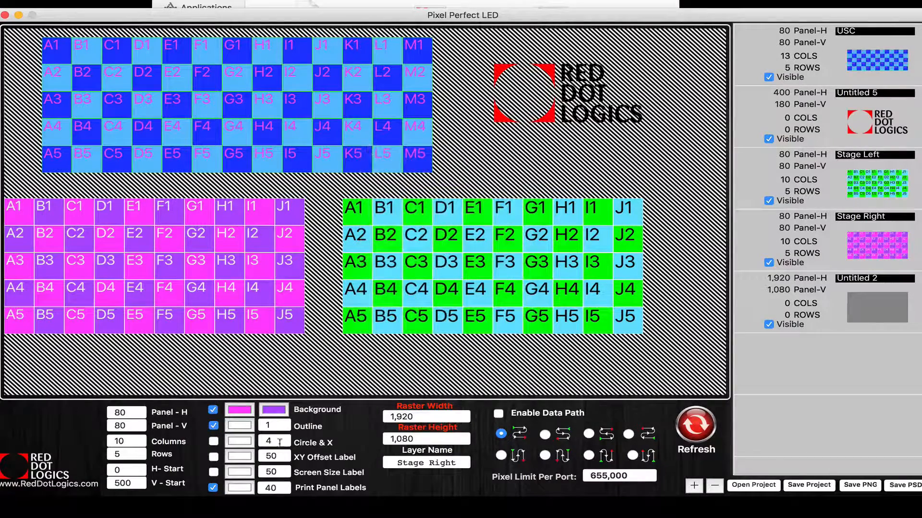
double_click(274, 488)
type("50")
key("Return")
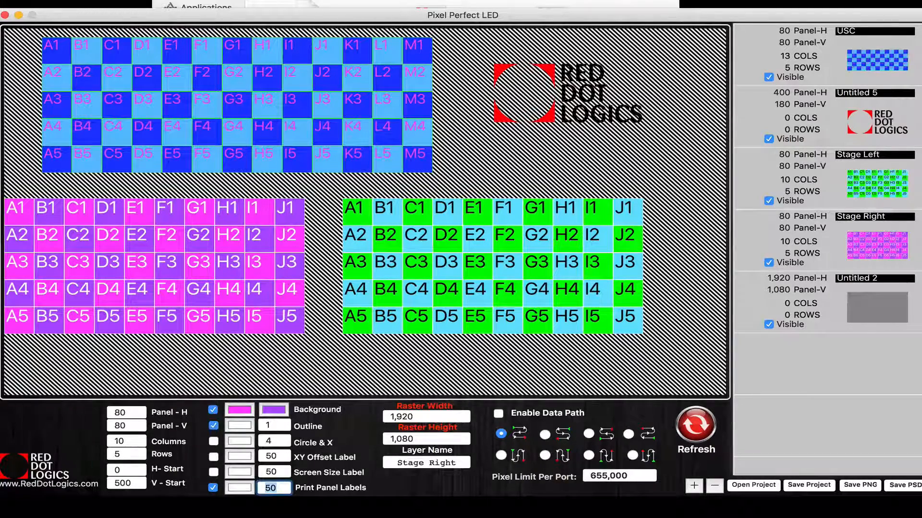
Export the panel-labelled test pattern as a PNG named Example 2 in the 000 folder, copying the name for reuse.
left_click(859, 485)
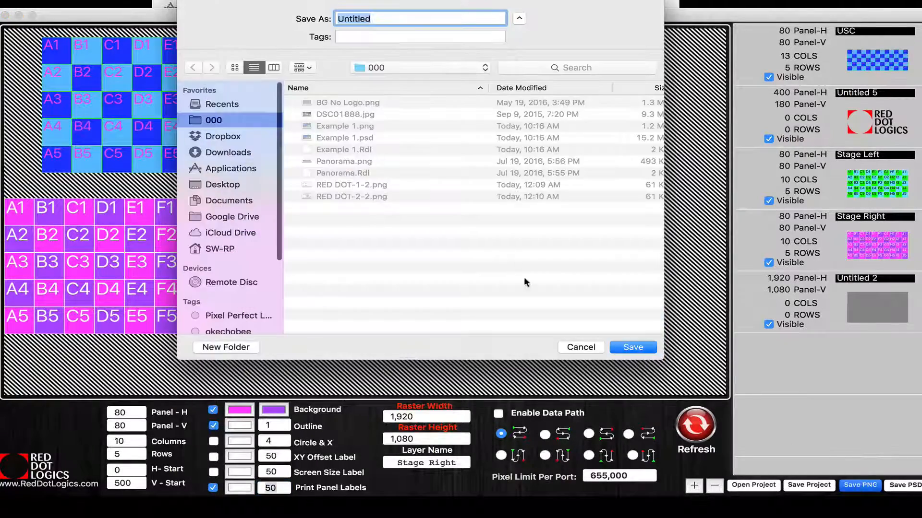
type("Example ")
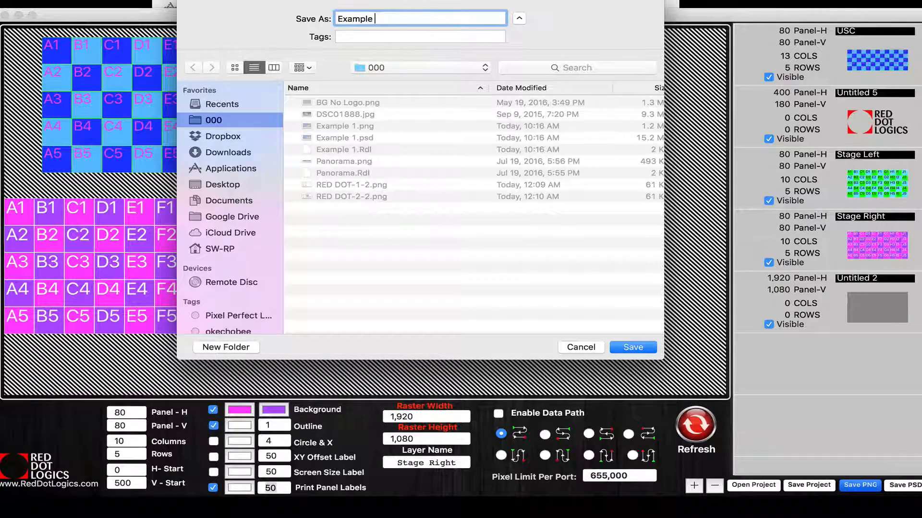
type("2")
key("super+a")
key("super+c")
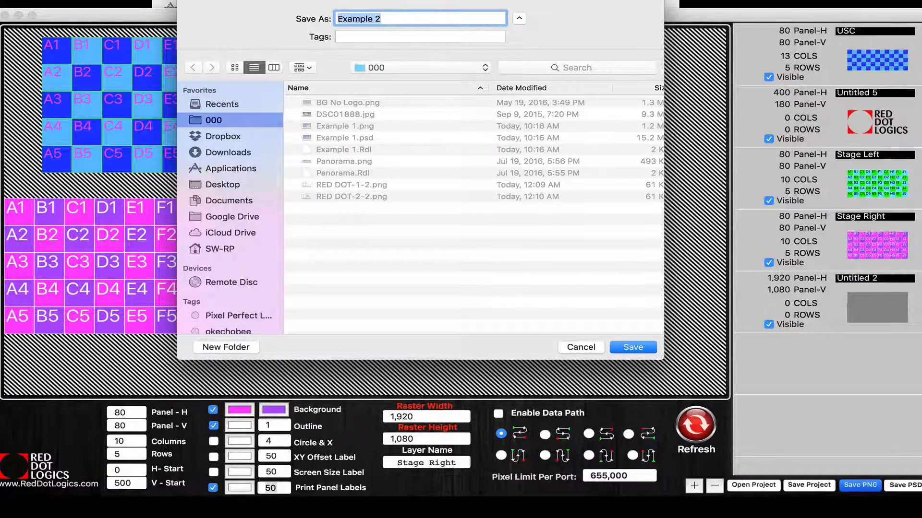
key("Return")
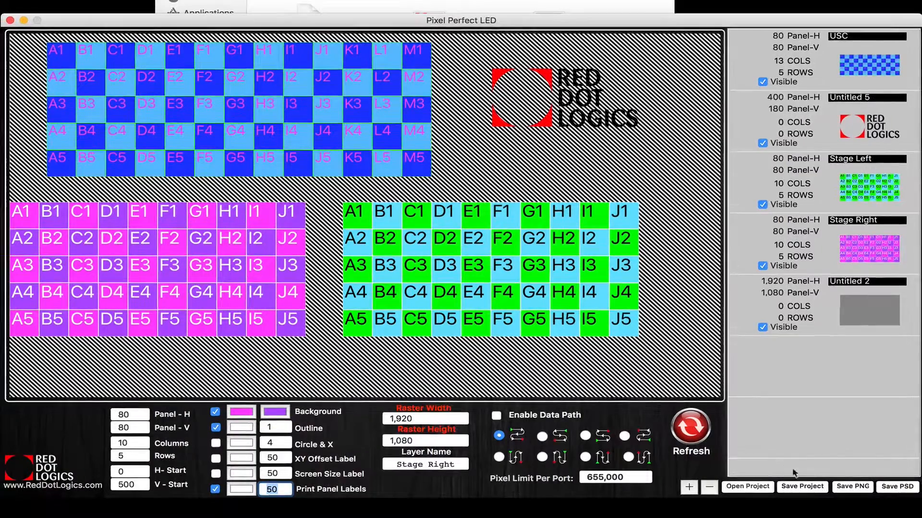
Save the project as Example 2 in the 000 folder.
left_click(806, 487)
key("super+v")
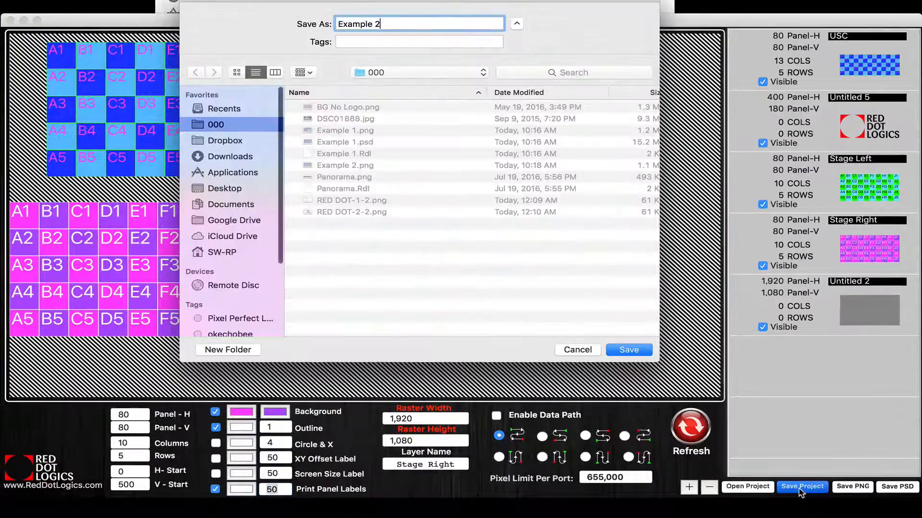
key("Return")
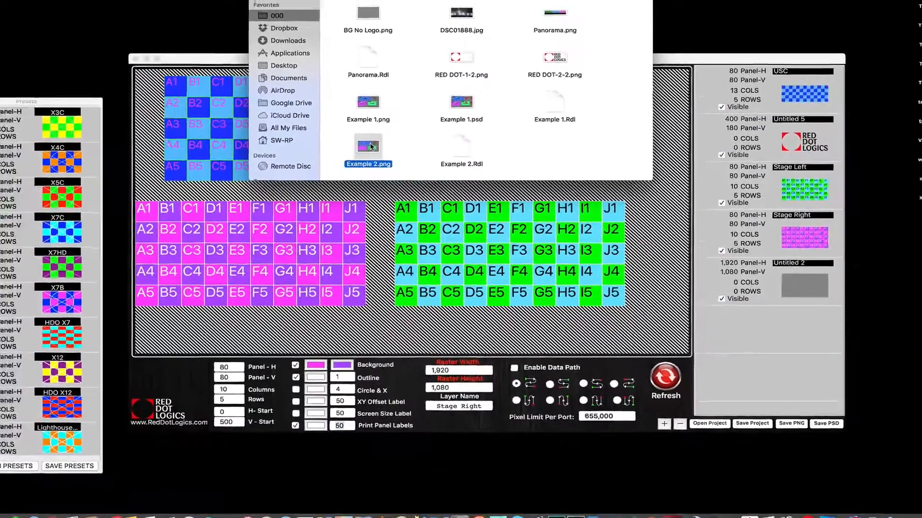
Preview Example 2.png in Finder, and open the Example 2.Rdl project from the 000 folder.
key("space")
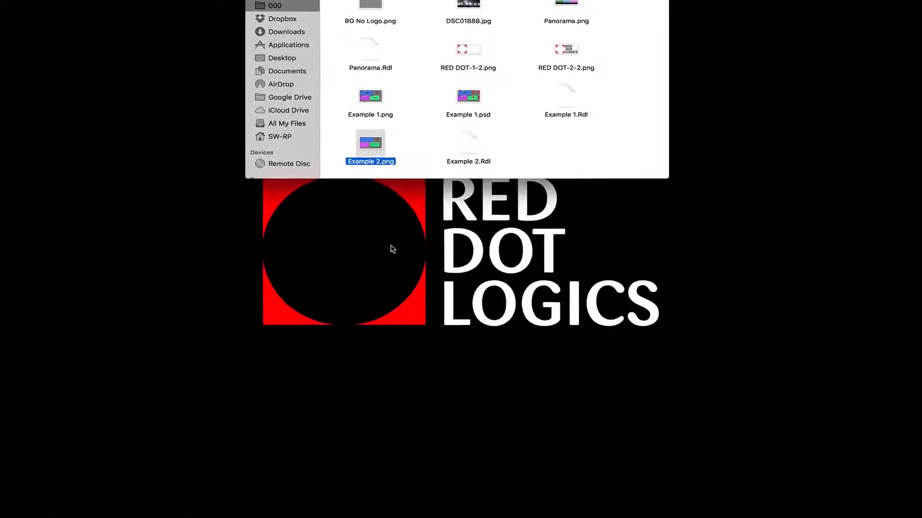
left_click(473, 140)
double_click(474, 133)
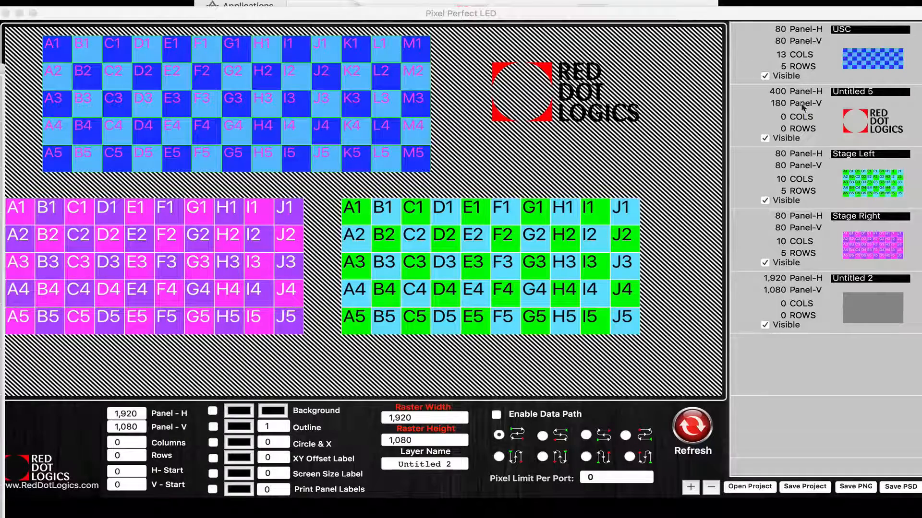
Turn off the USC screen's panel labels and enable its data path.
left_click(847, 56)
left_click(847, 56)
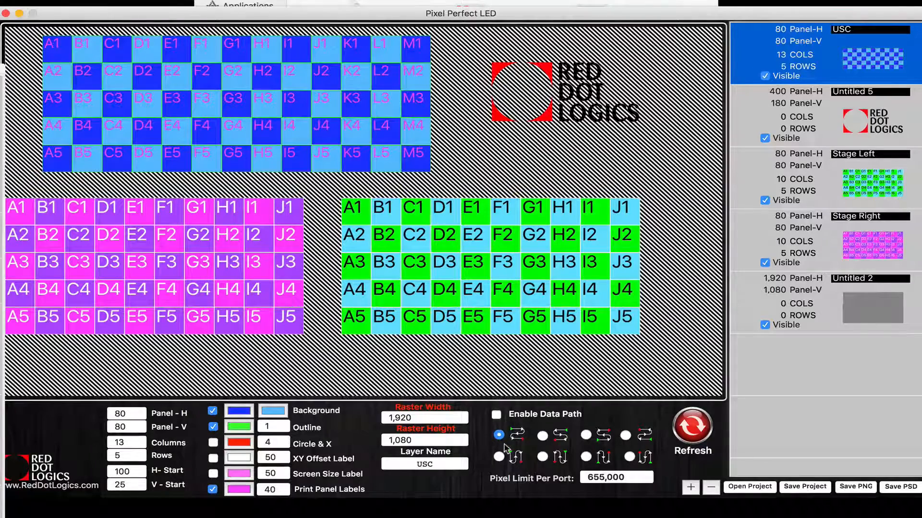
left_click(212, 490)
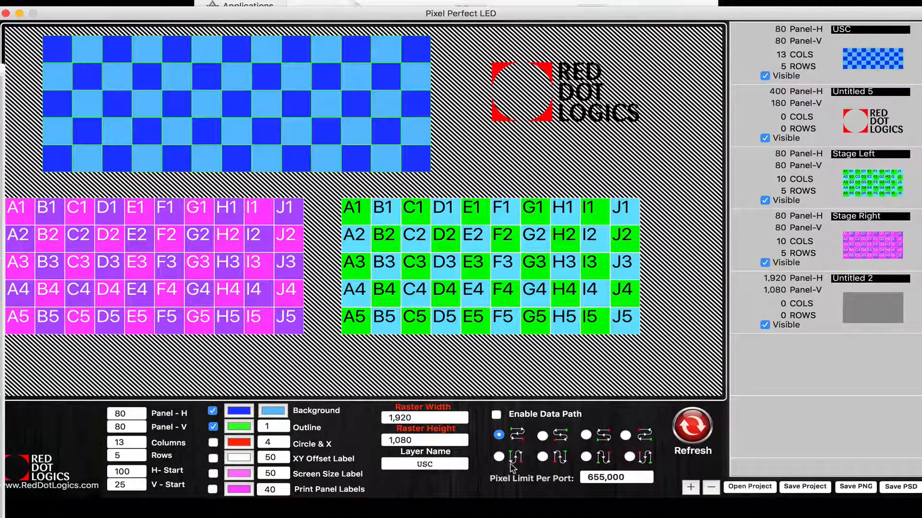
left_click(496, 415)
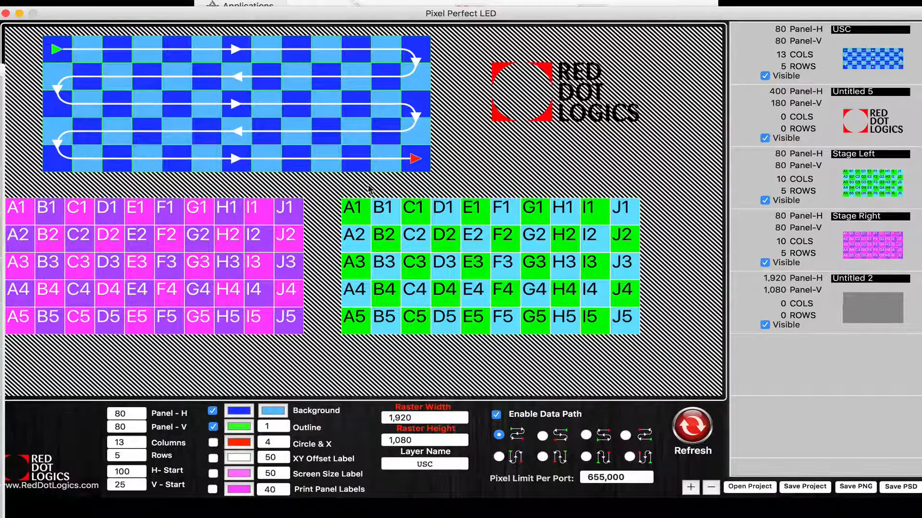
Try several data path routings on the USC screen, ending on the vertical serpentine that starts upward from the bottom-left panel.
left_click(619, 477)
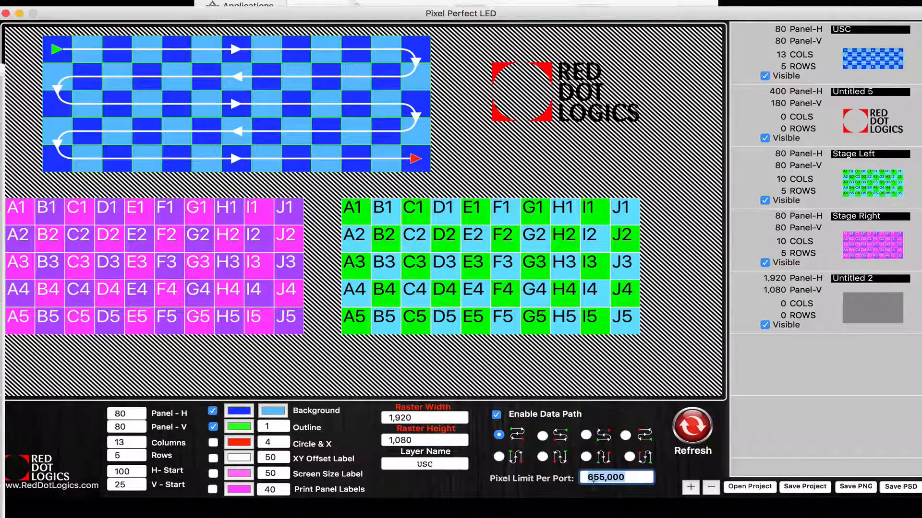
left_click(543, 436)
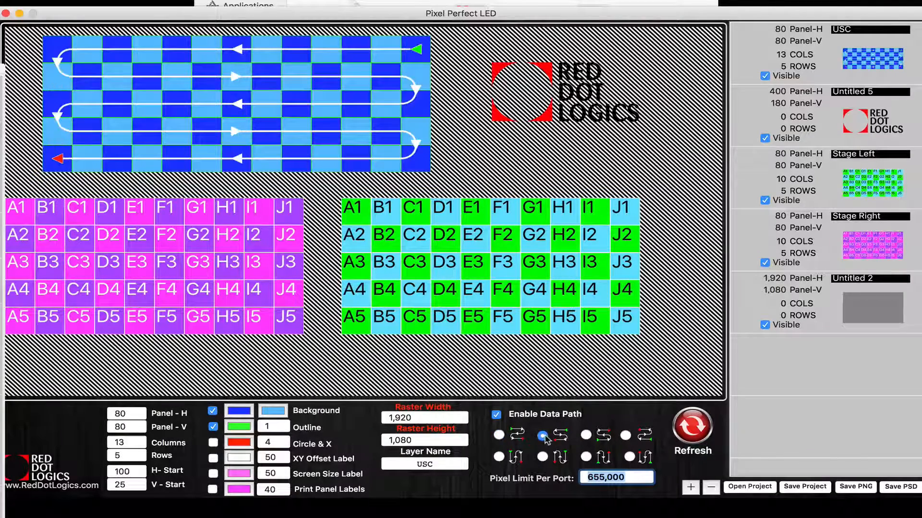
left_click(586, 435)
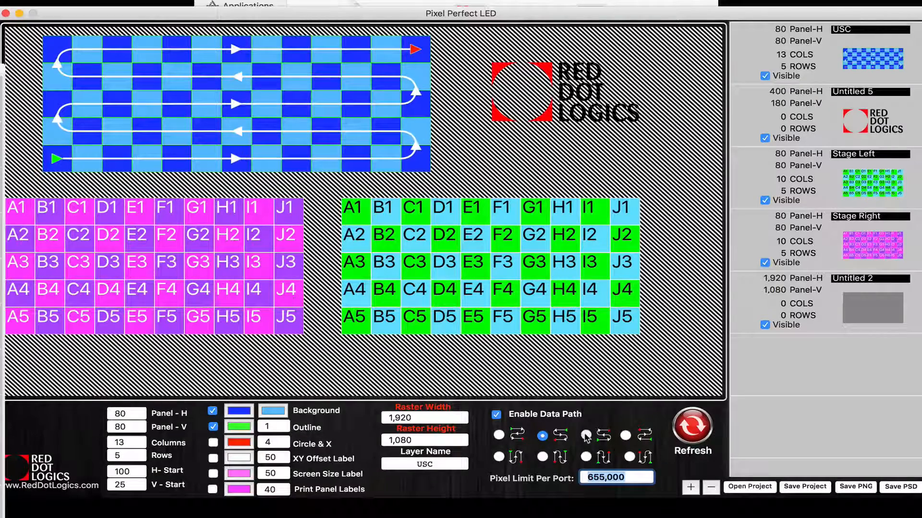
left_click(626, 436)
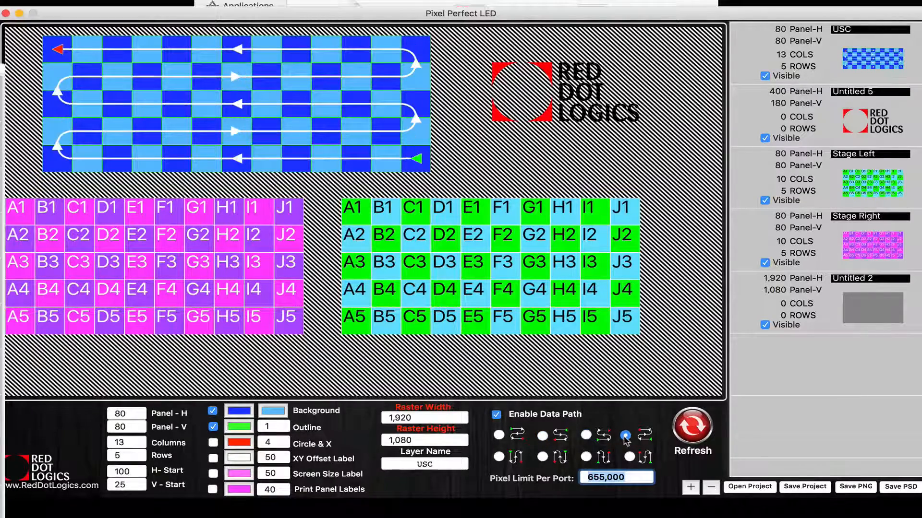
left_click(629, 456)
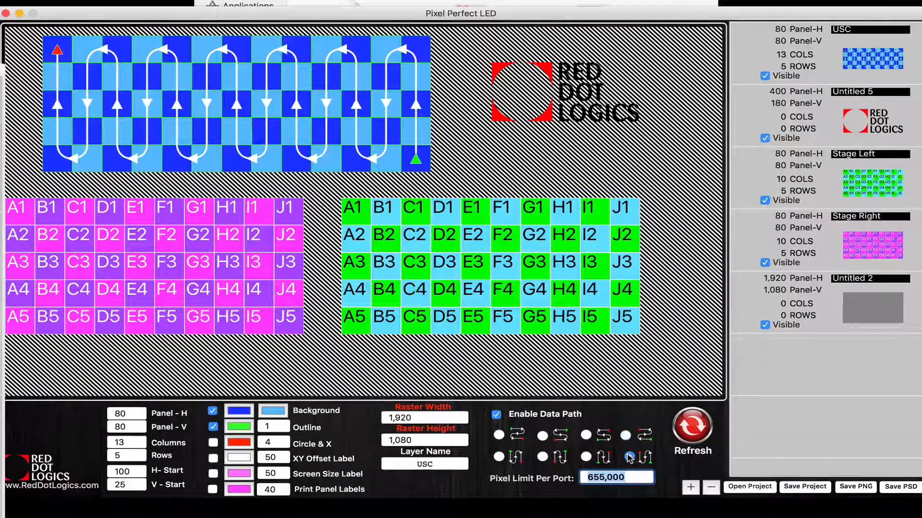
left_click(585, 434)
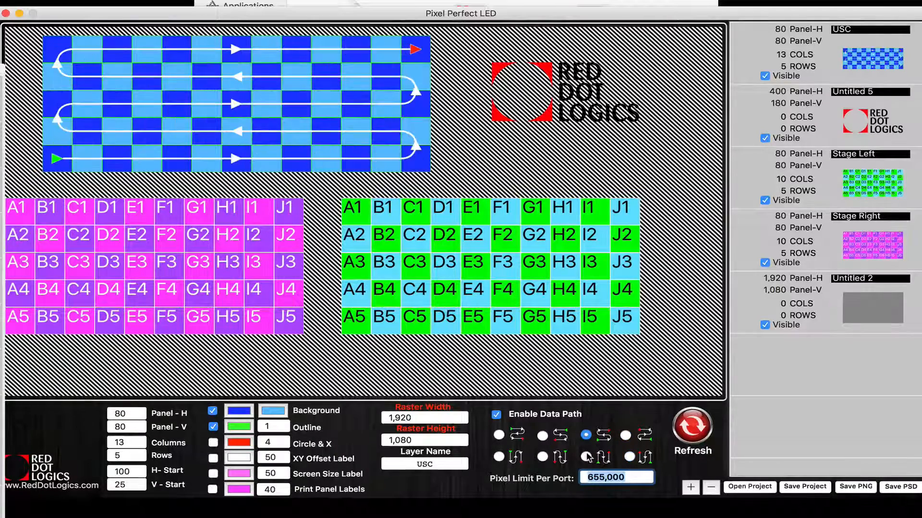
left_click(587, 456)
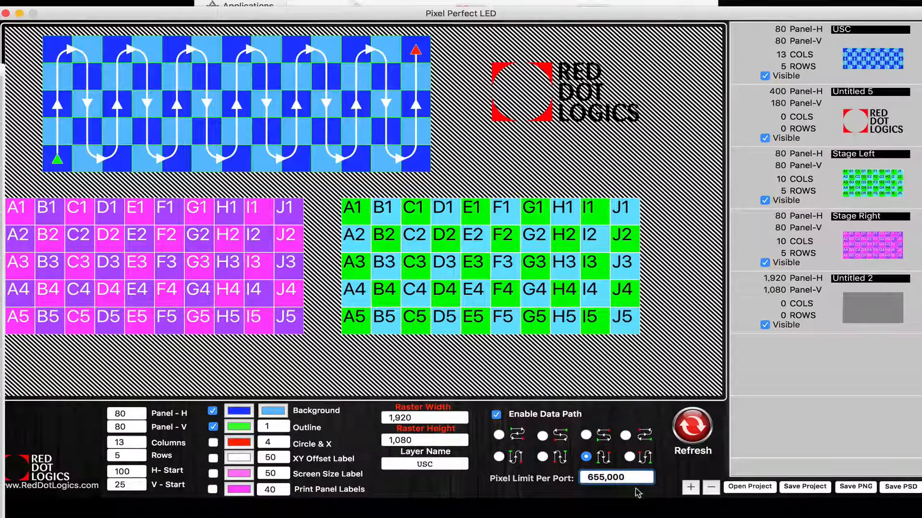
Try a pixel limit per port of 100,000 on the USC screen, and set it back to 655,000.
type("100")
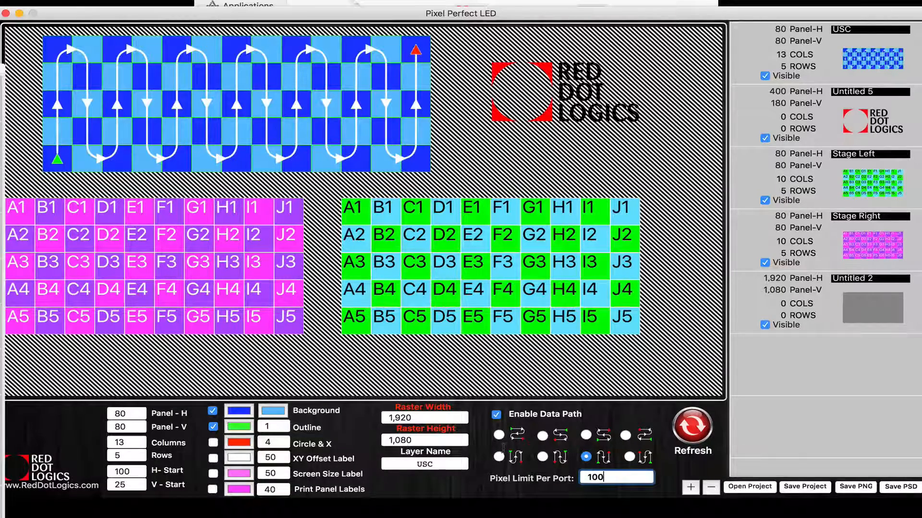
type("0")
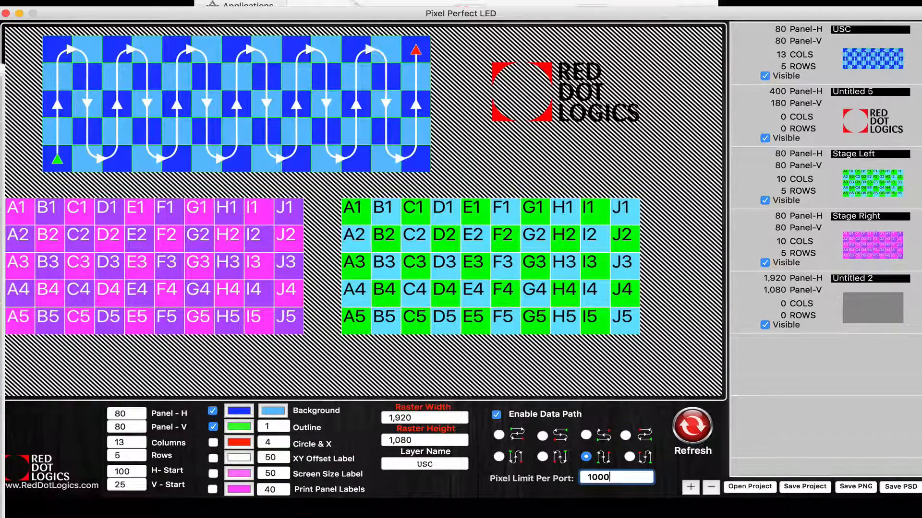
type("00")
key("Return")
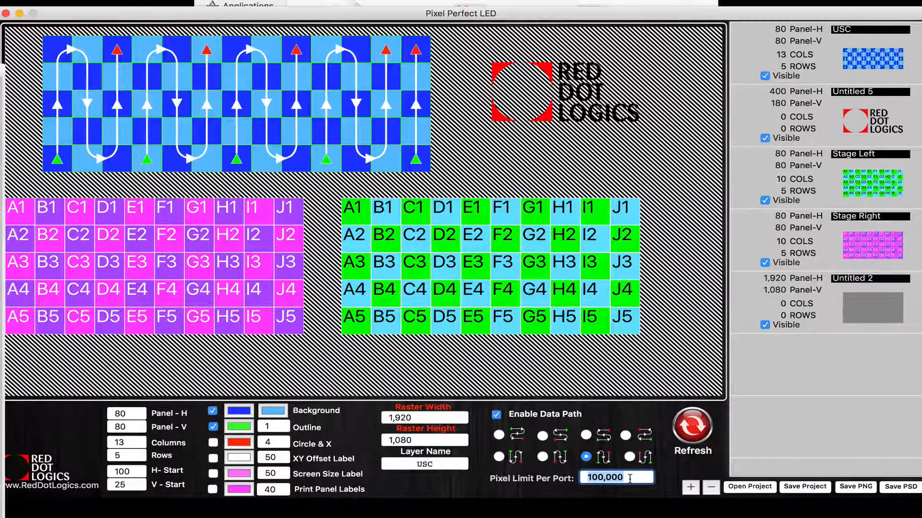
type("655000")
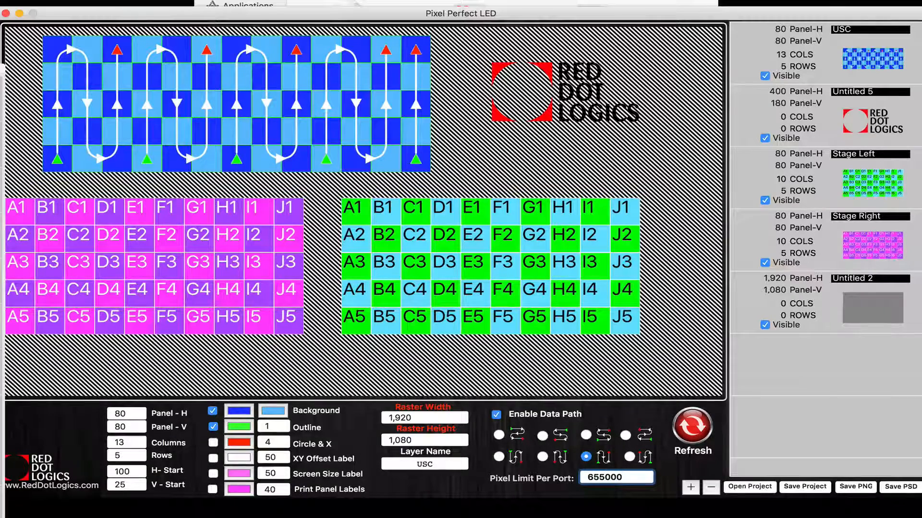
key("Return")
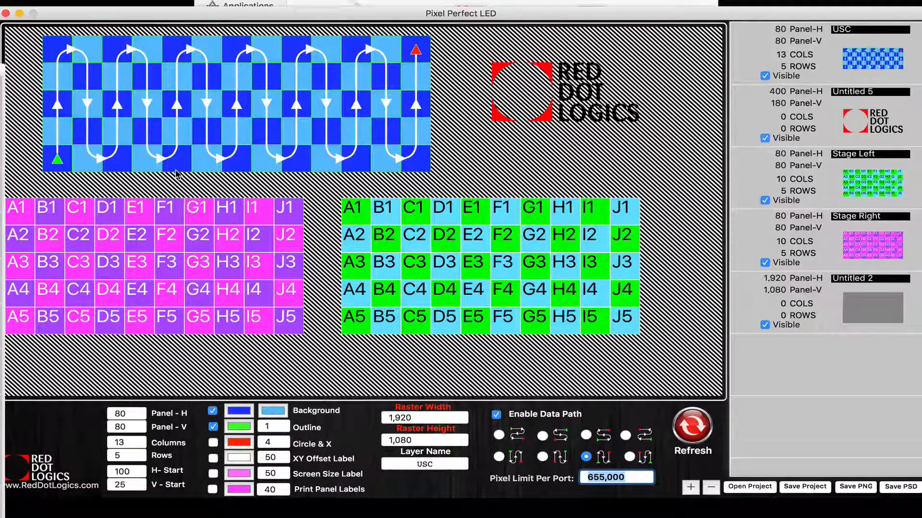
Turn off Stage Left's panel labels and enable its data path as a vertical serpentine starting upward from the bottom-left panel.
left_click_drag(626, 13, 662, 12)
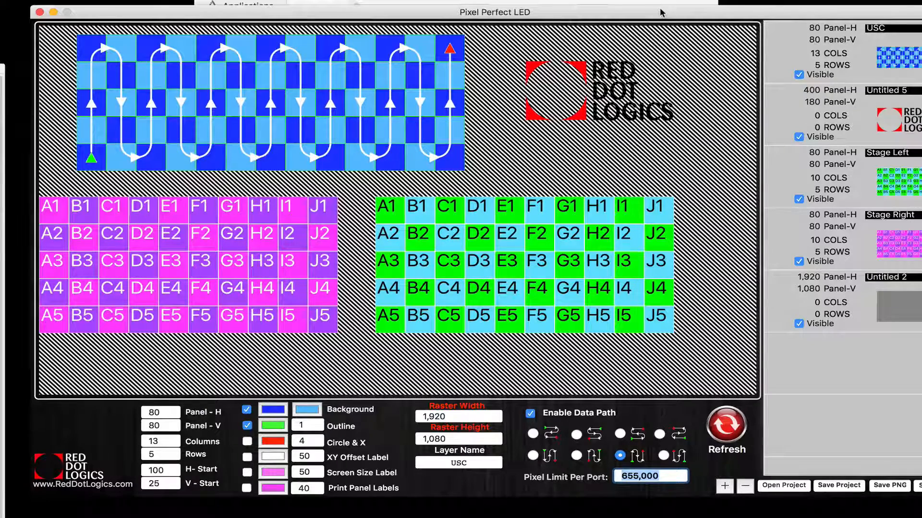
left_click(894, 204)
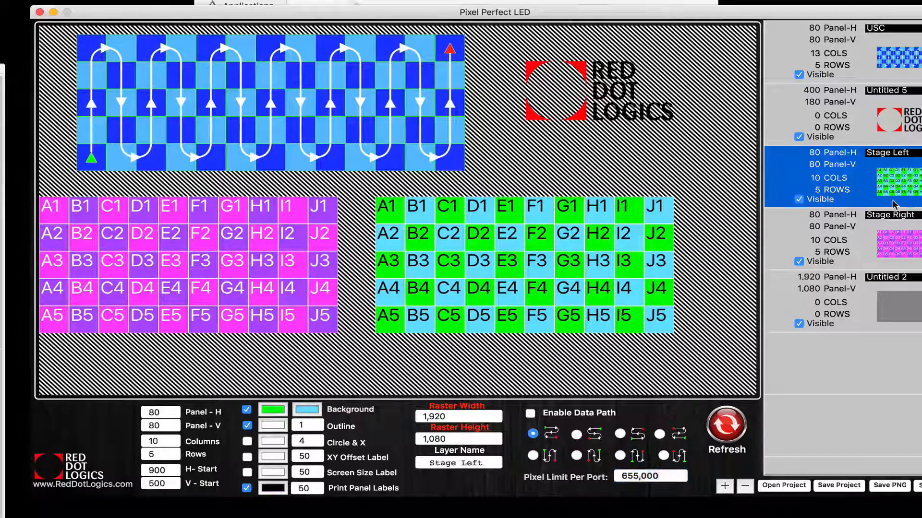
left_click(247, 488)
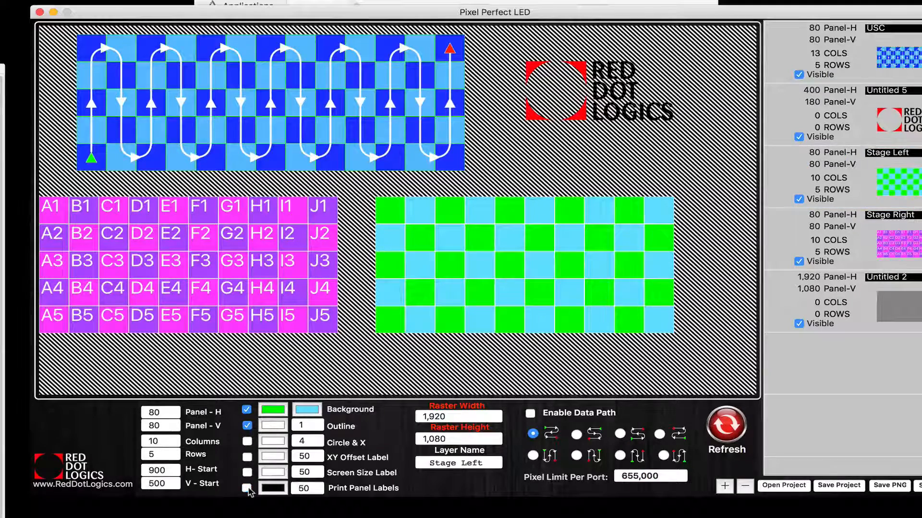
left_click(530, 415)
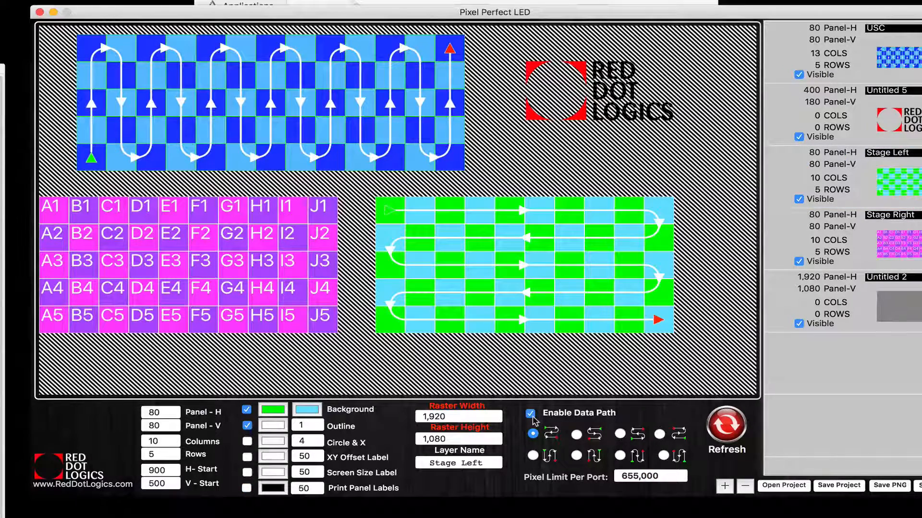
left_click(619, 456)
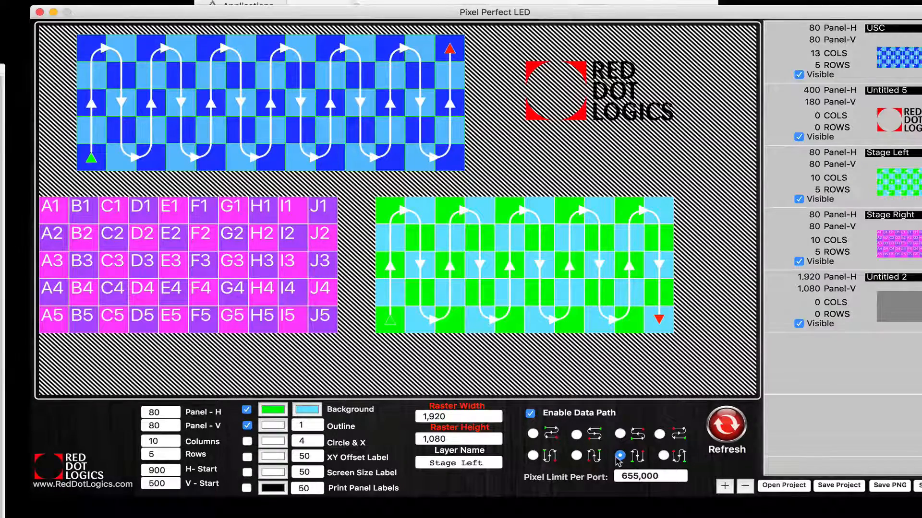
Enable Stage Right's data path, keeping its panel labels on and setting their size to 30.
left_click(900, 242)
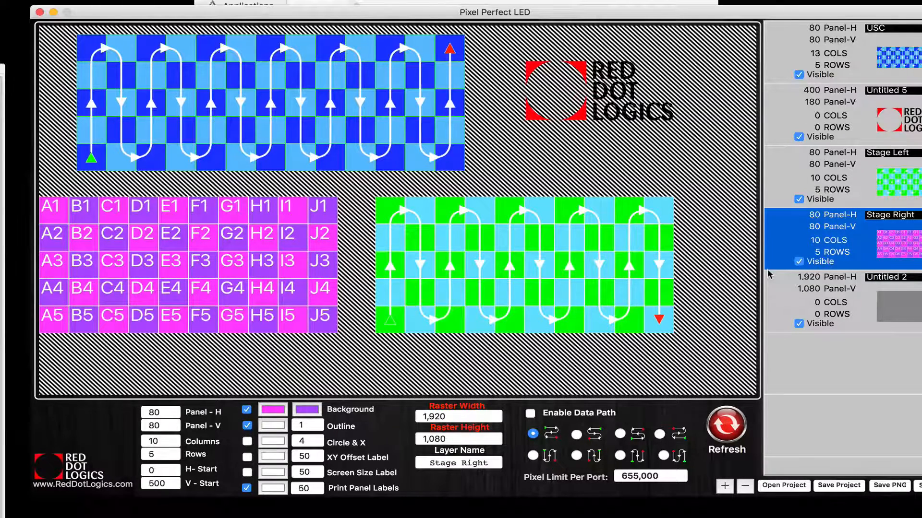
left_click(531, 413)
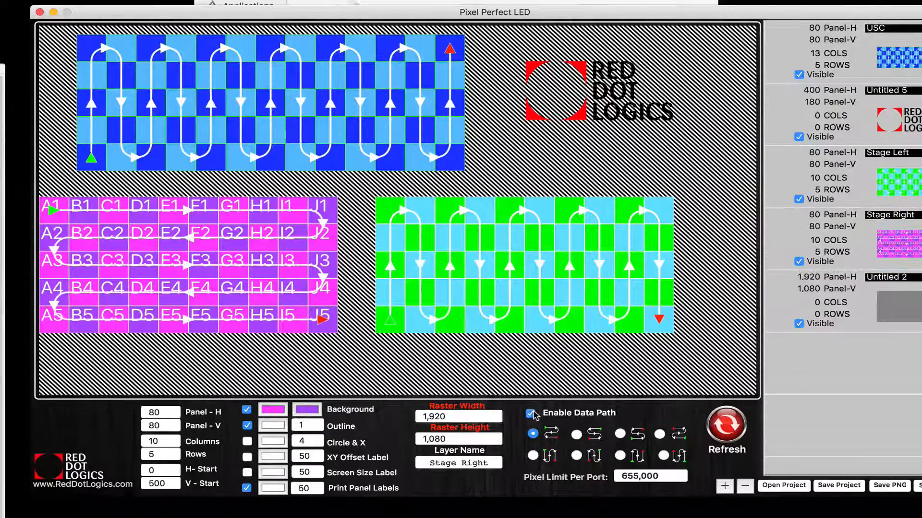
left_click(247, 489)
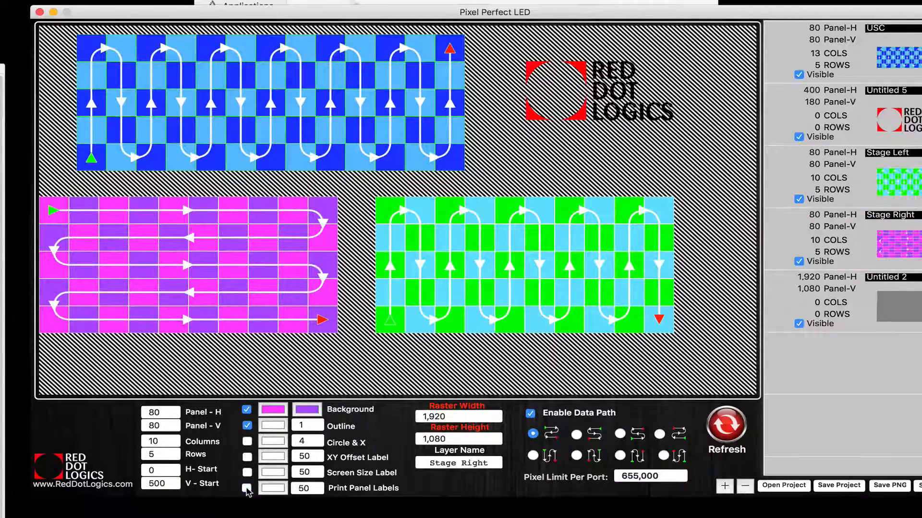
left_click(247, 489)
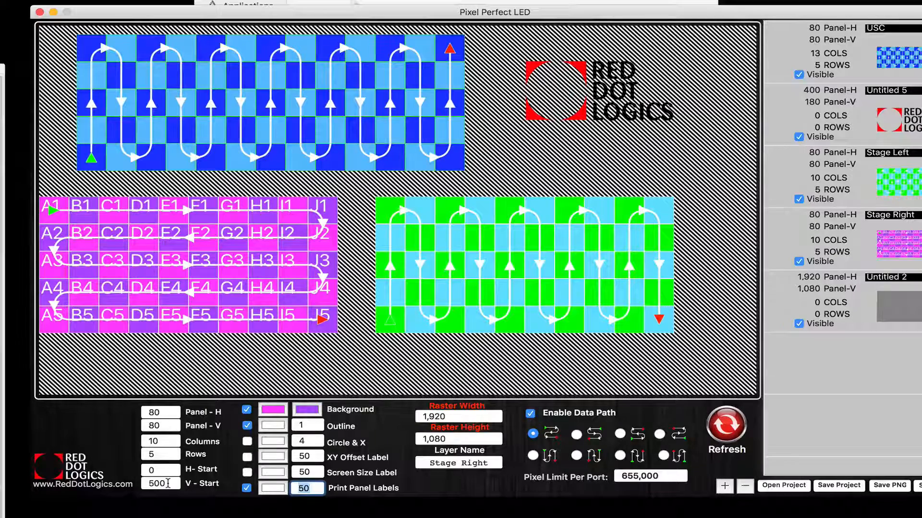
type("25")
key("Return")
type("30")
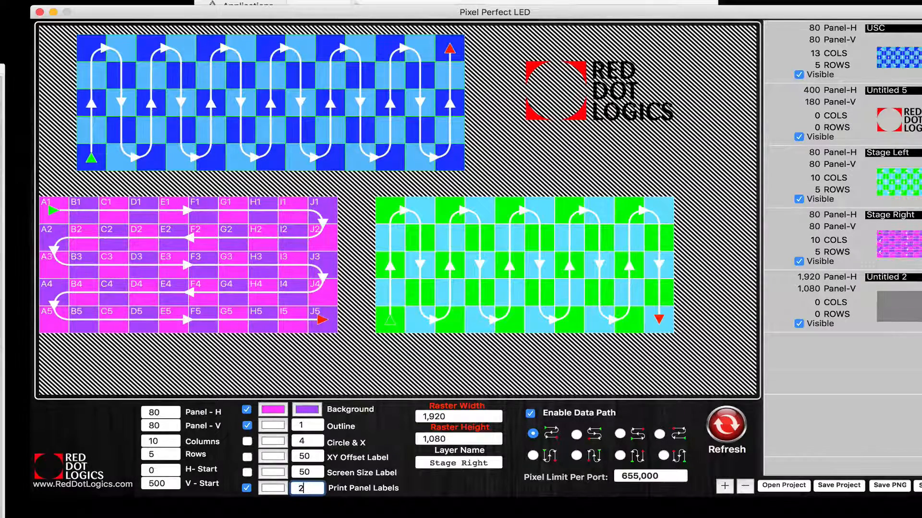
key("Return")
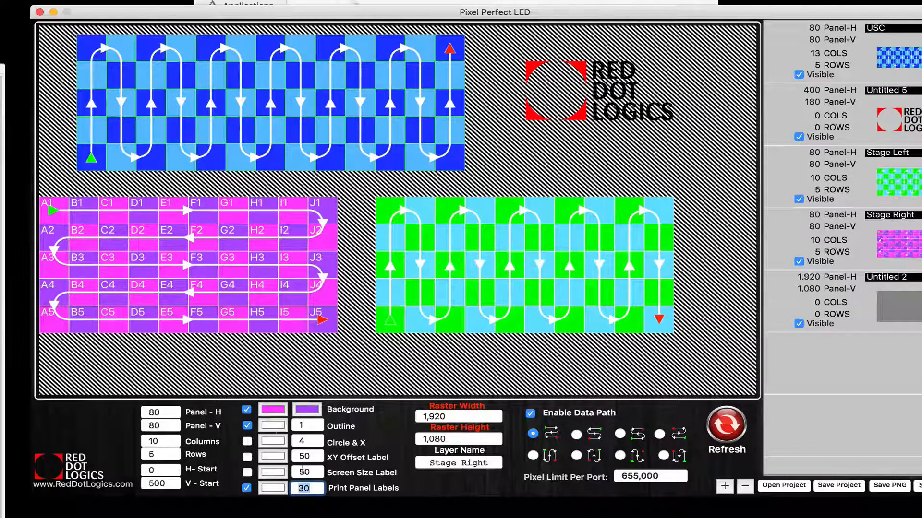
Change Stage Right's panel outline color to turquoise green using the color wheel.
left_click(273, 425)
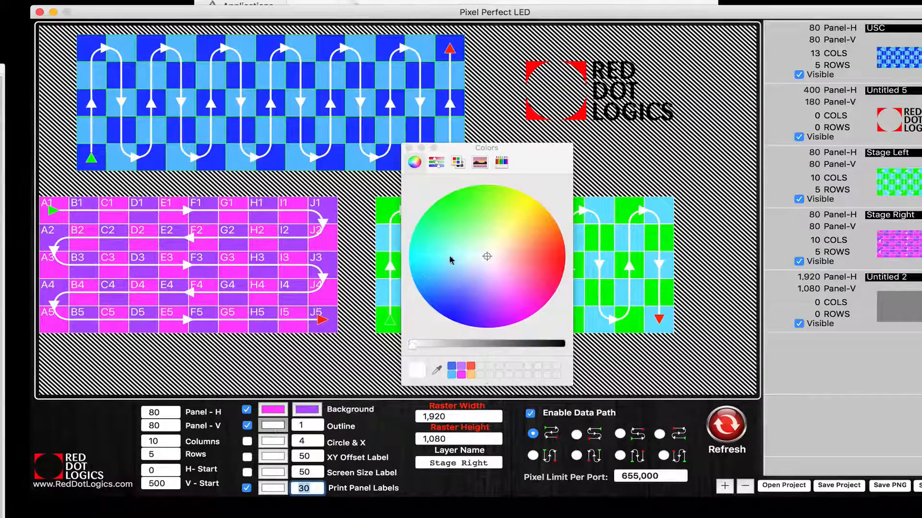
left_click(412, 234)
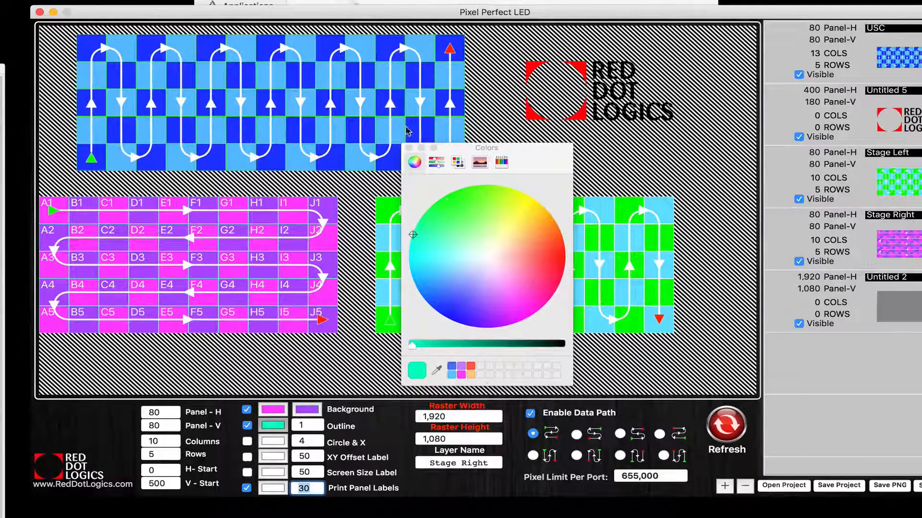
left_click(408, 149)
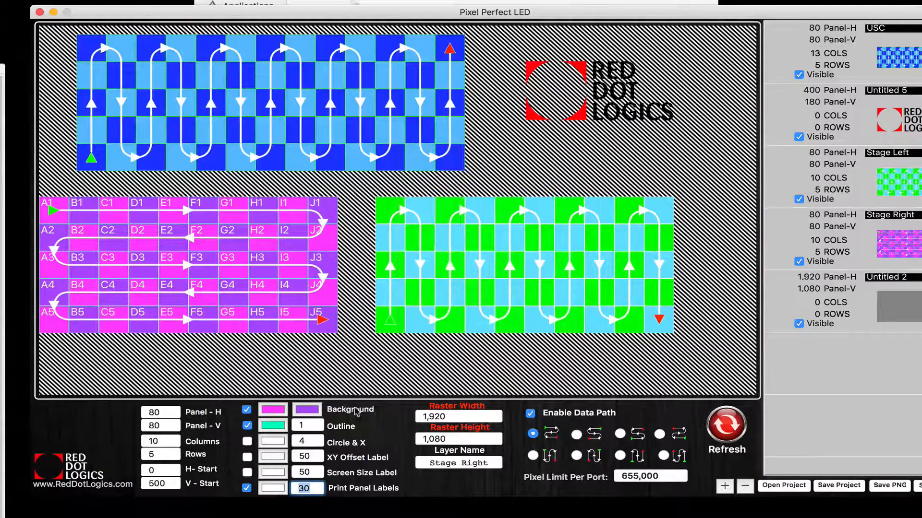
Export the data path test pattern as a PNG named Example 3 in the 000 folder.
left_click(883, 487)
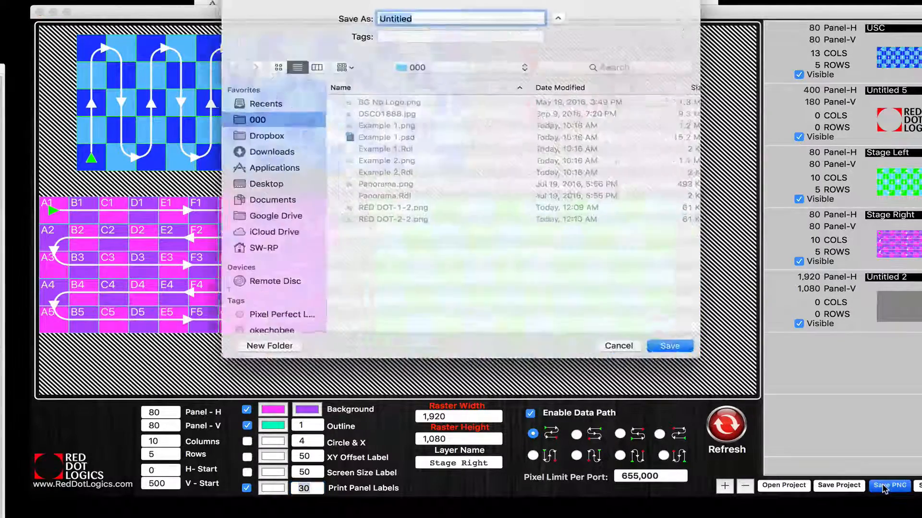
type("Example 3")
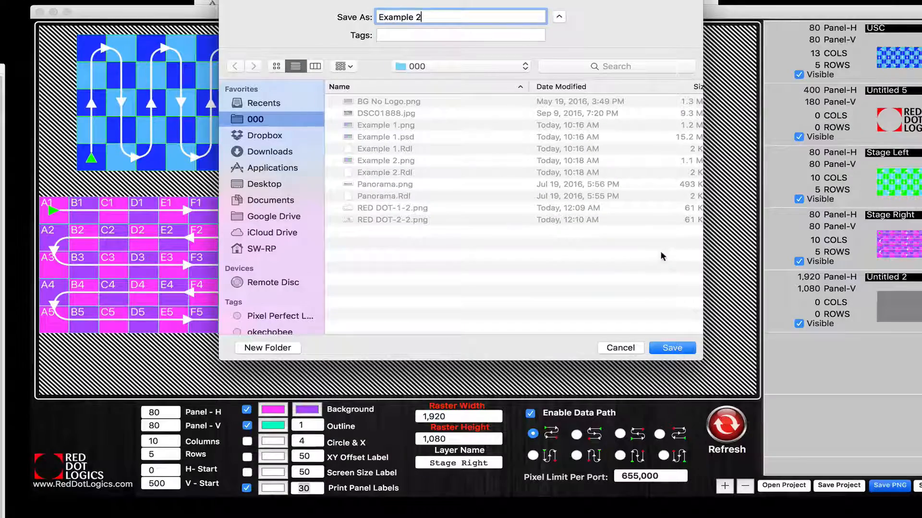
key("BackSpace")
type("3")
key("Return")
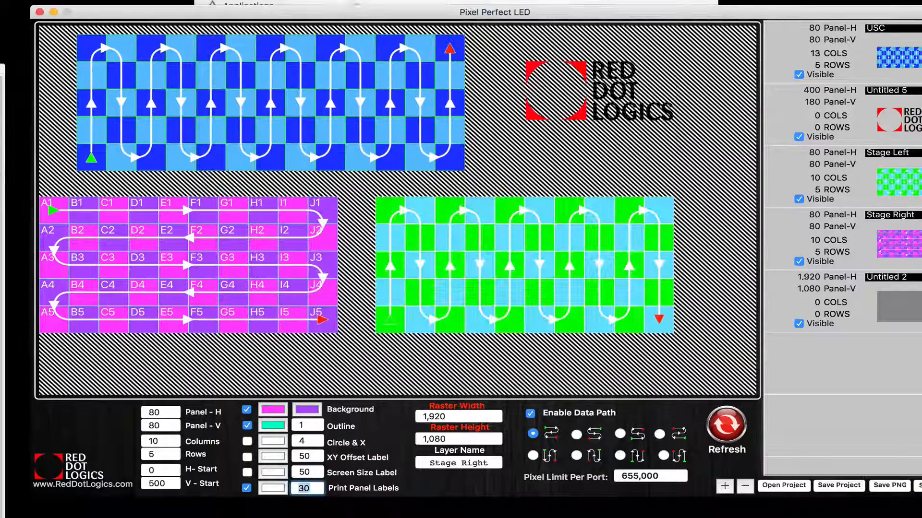
Save the project as Example 3 in the 000 folder.
left_click(832, 486)
type("Example 3")
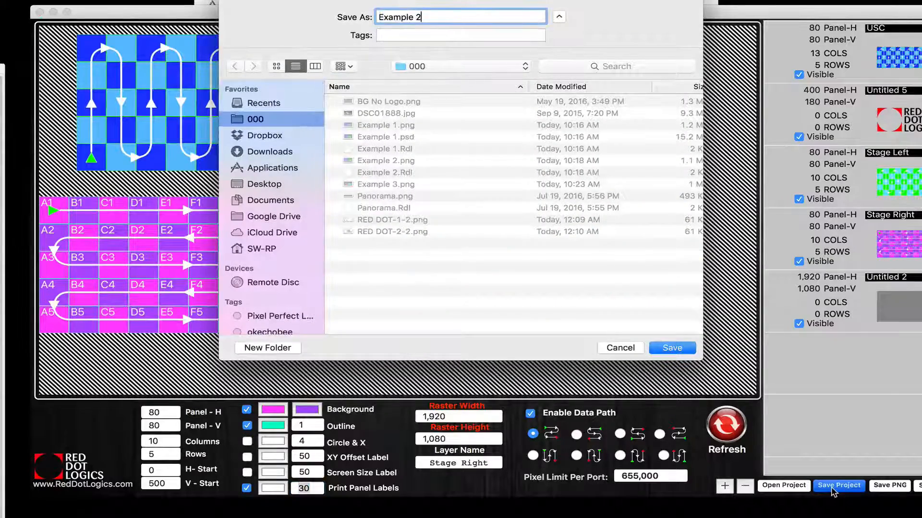
key("Return")
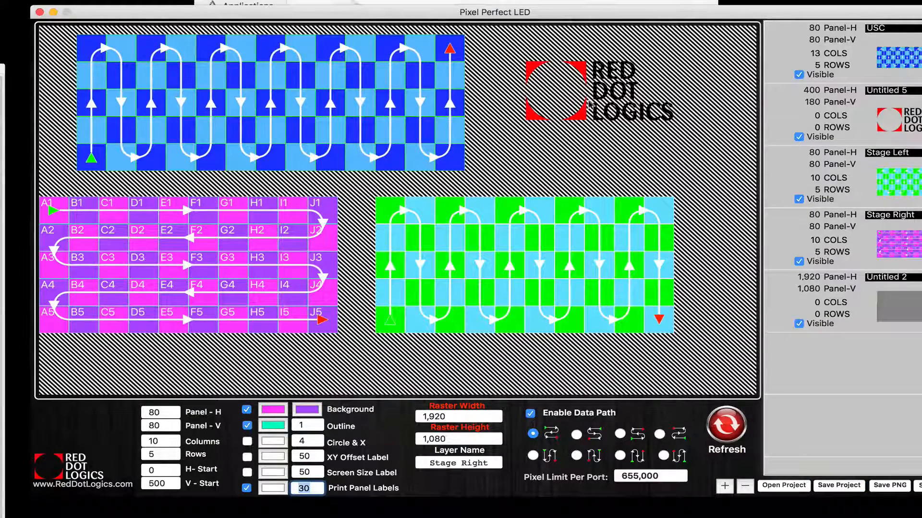
Switch to Finder and open the Example 4.Rdl project.
left_click_drag(532, 16, 564, 32)
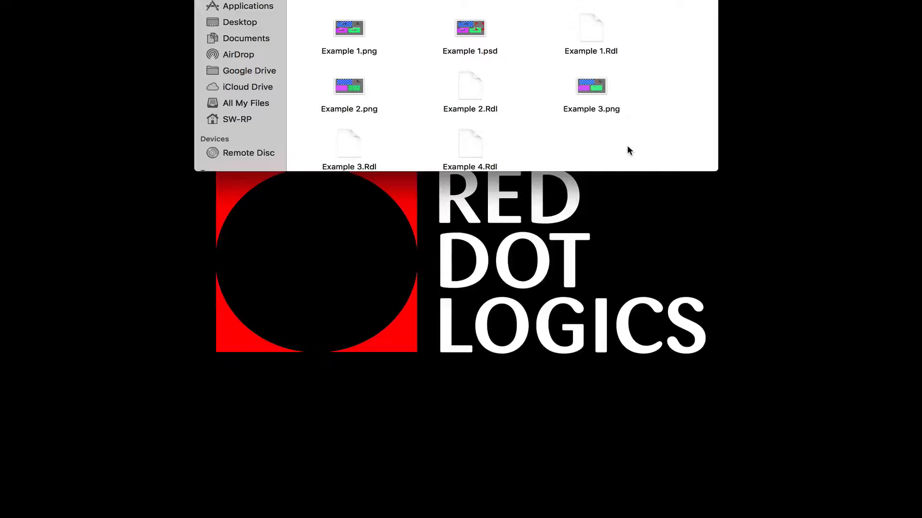
double_click(477, 146)
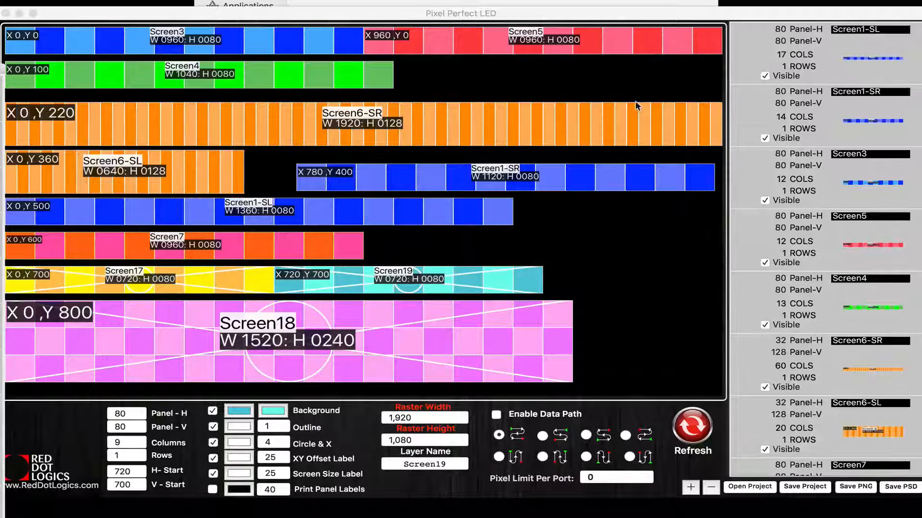
Look through the Example 4 layer list and examine the settings of Screen6-SL, Screen7, Screen18 and Screen17.
scroll(781, 123, "down", 5)
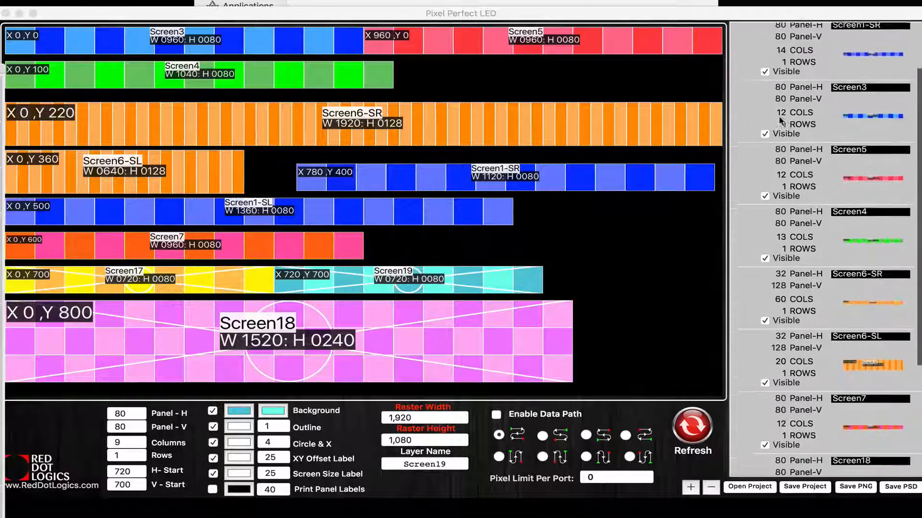
scroll(829, 374, "up", 5)
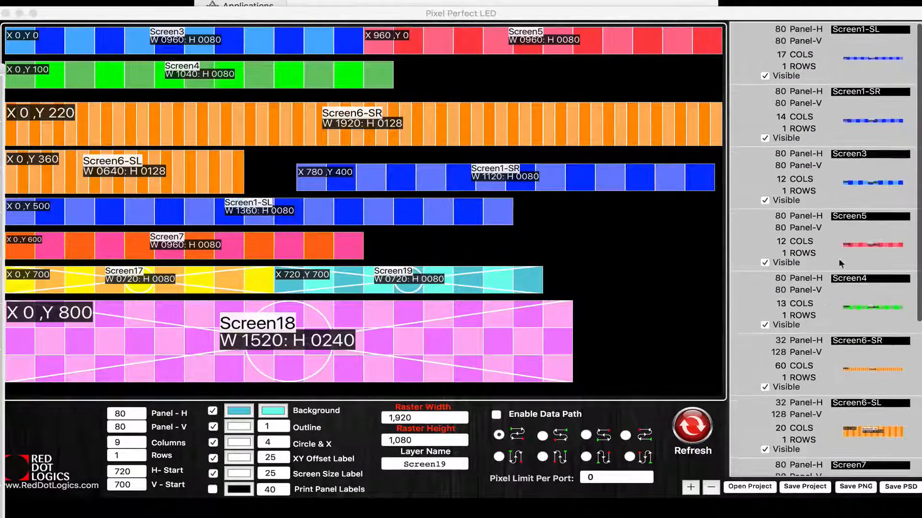
left_click(870, 30)
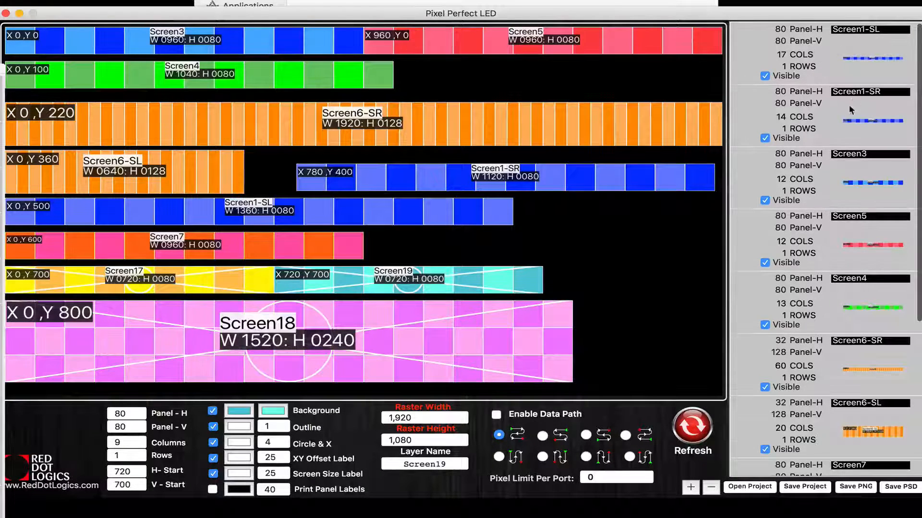
scroll(849, 110, "down", 4)
scroll(848, 109, "down", 1)
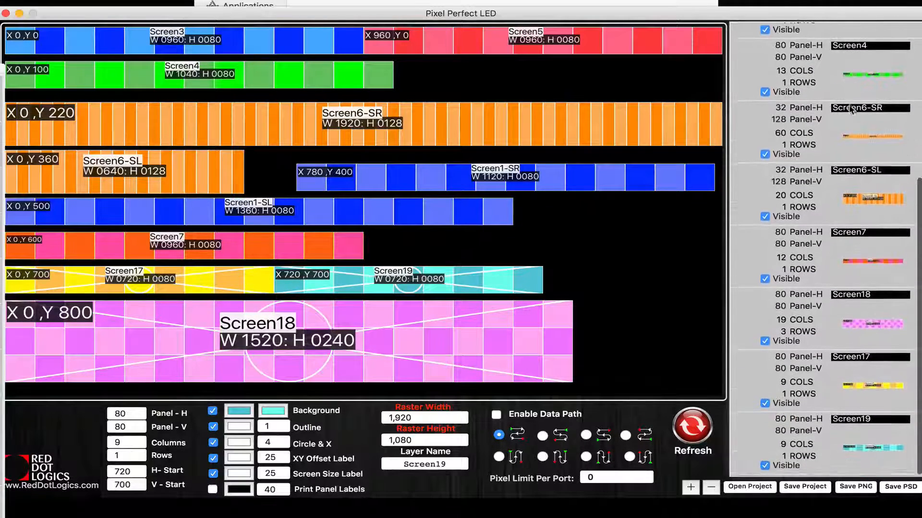
left_click(864, 172)
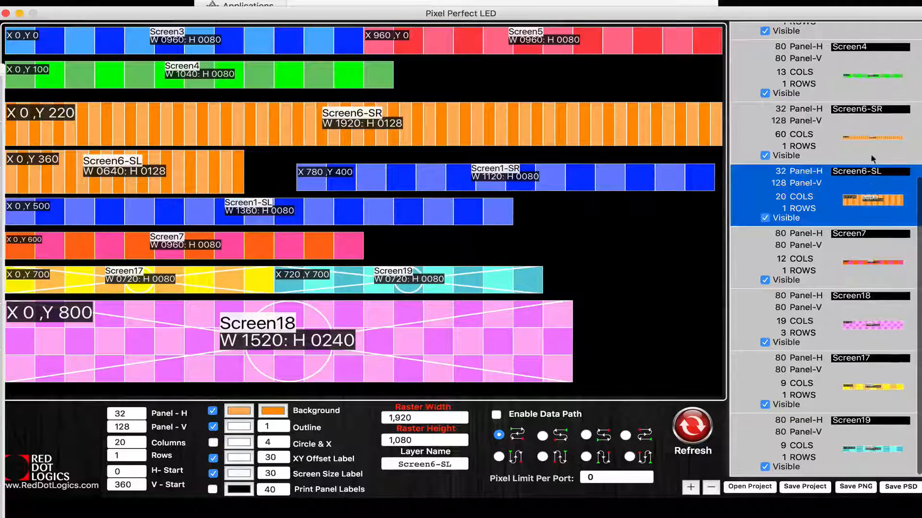
left_click(885, 244)
left_click(878, 312)
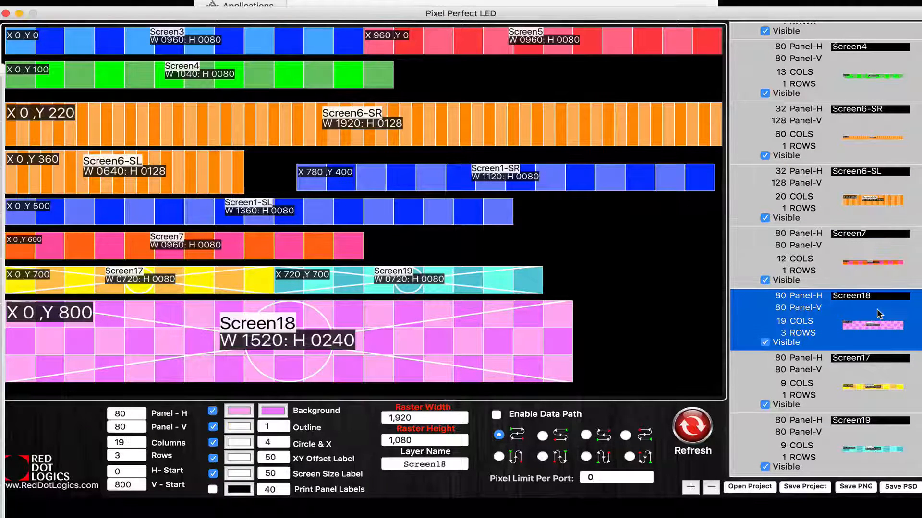
left_click(872, 392)
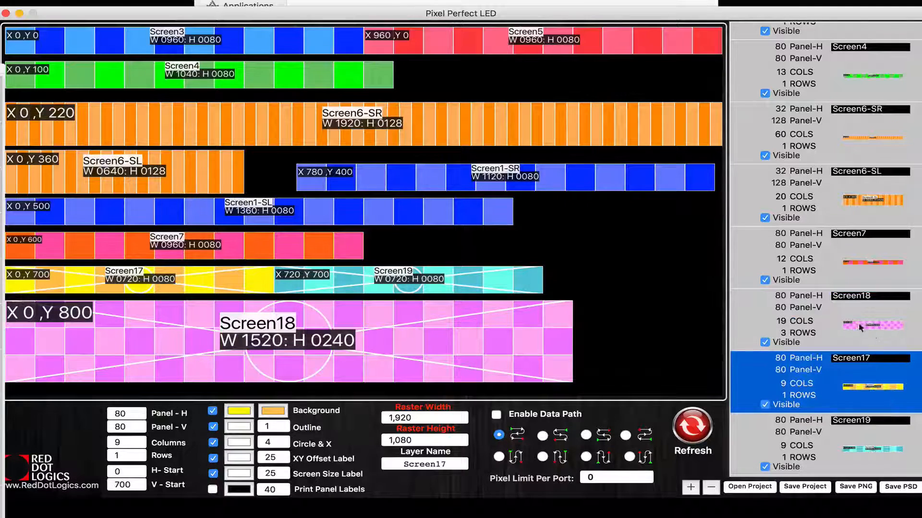